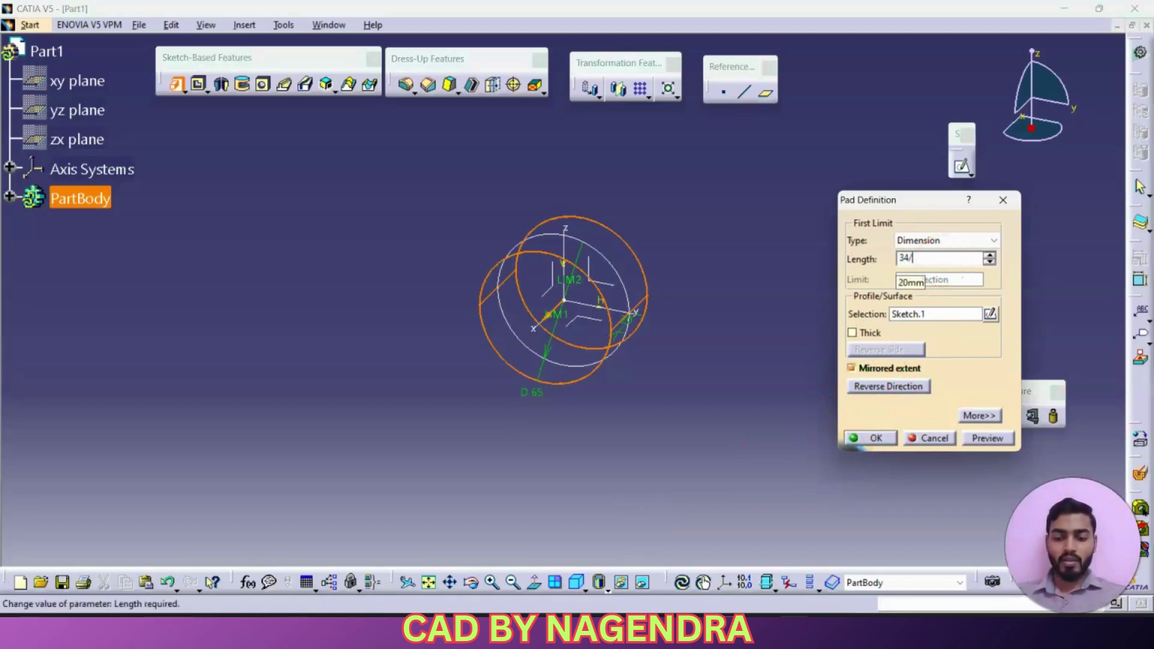
Step: Pad the 65 mm circle with a length of 34/2 mm and mirrored extent, and set the isometric view
click(938, 319)
click(876, 438)
click(711, 400)
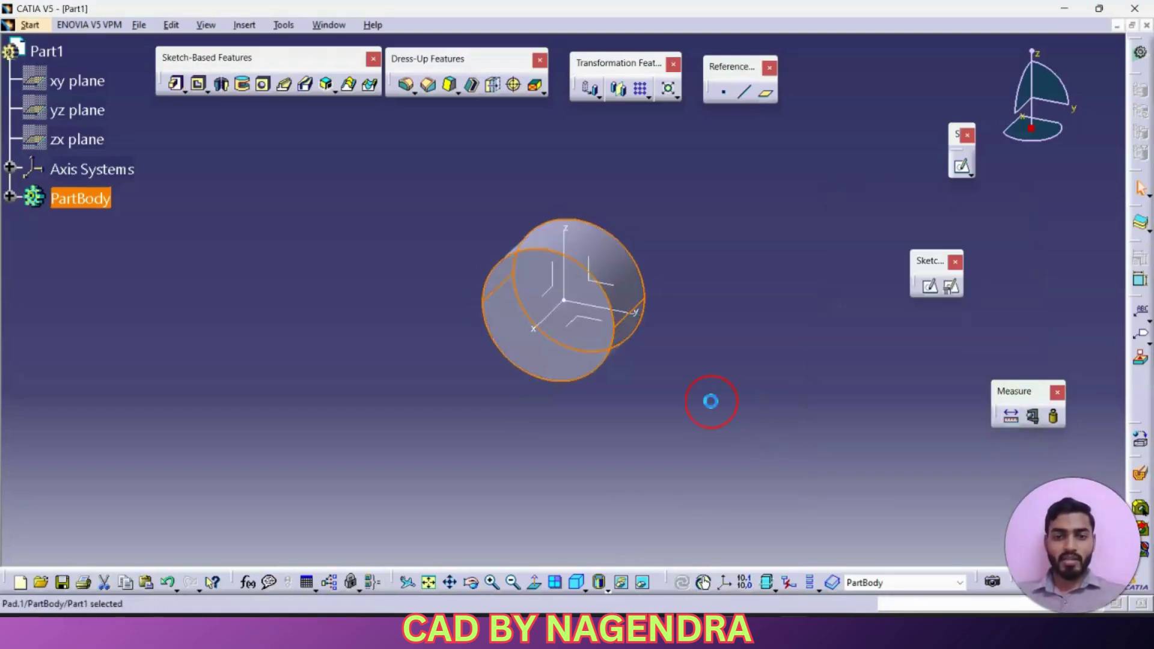
click(576, 582)
click(627, 434)
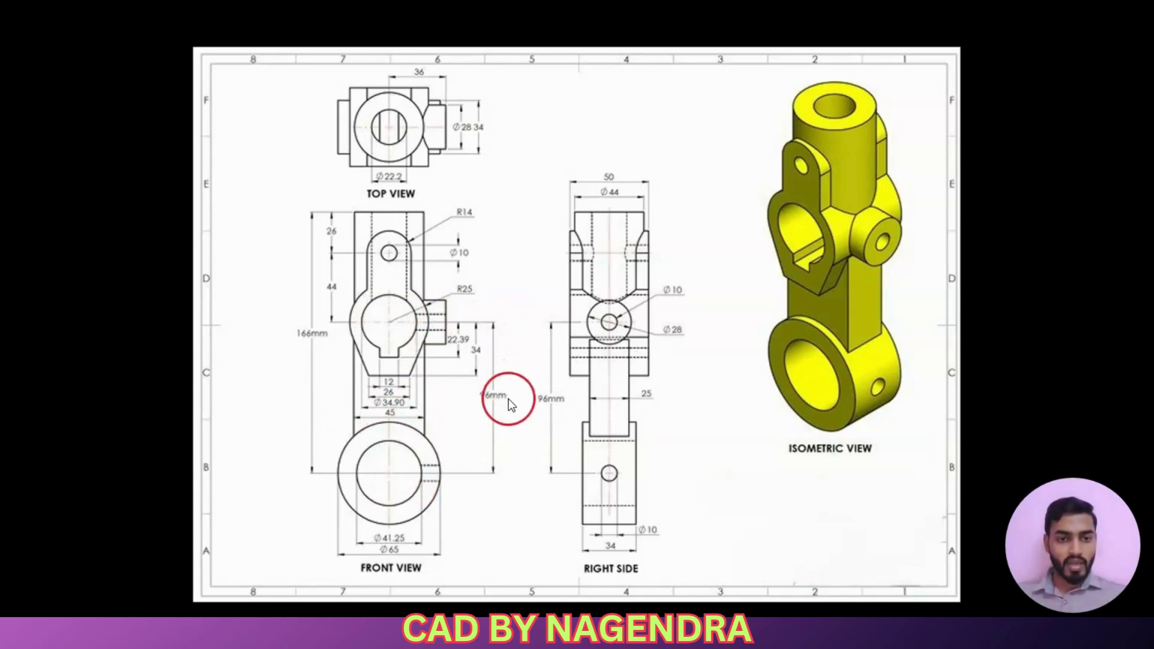
Step: Start a sketch on the yz plane and draw a centered rectangle about 46 mm wide, centred on the vertical axis above the disc's centre
key(alt+Tab)
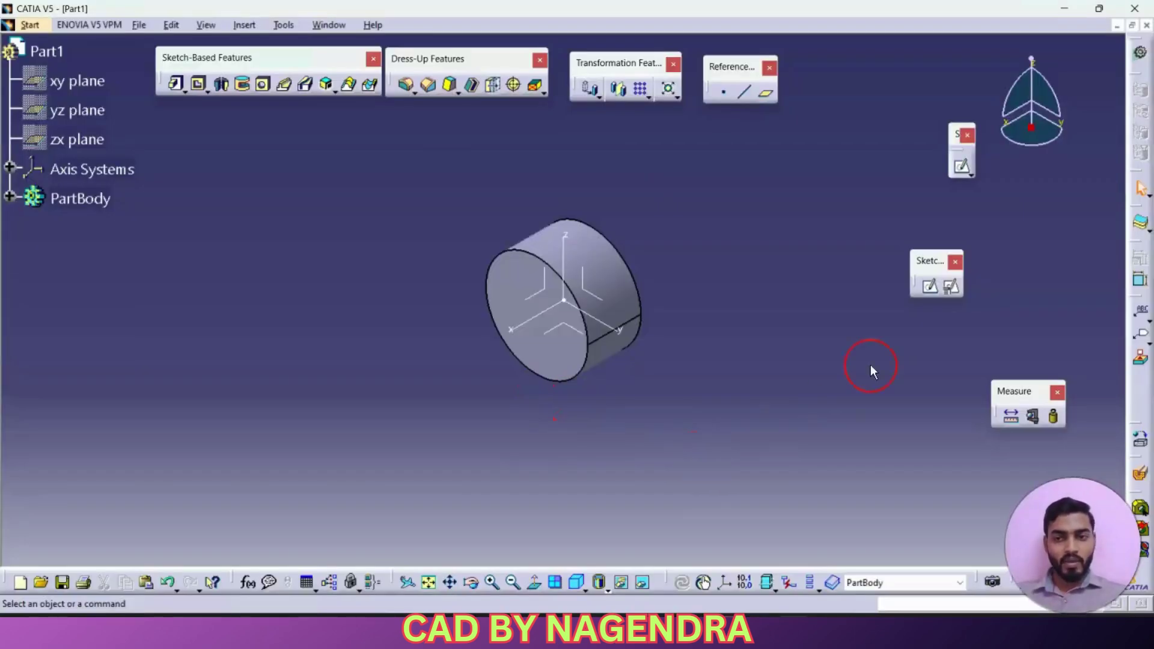
click(929, 288)
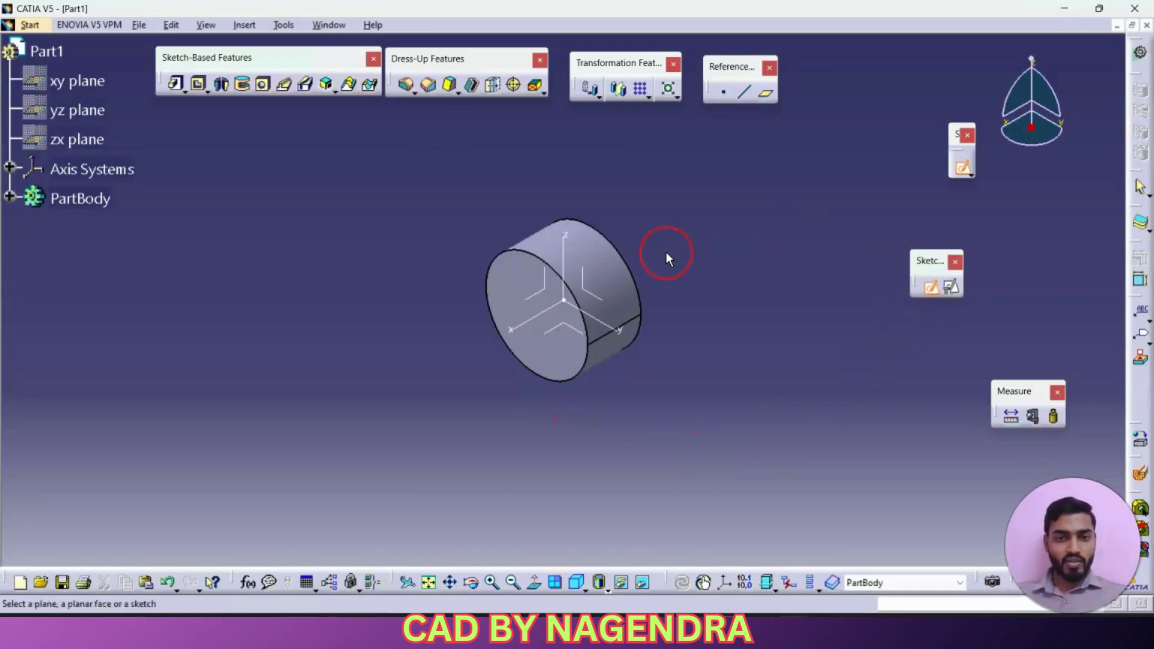
click(592, 285)
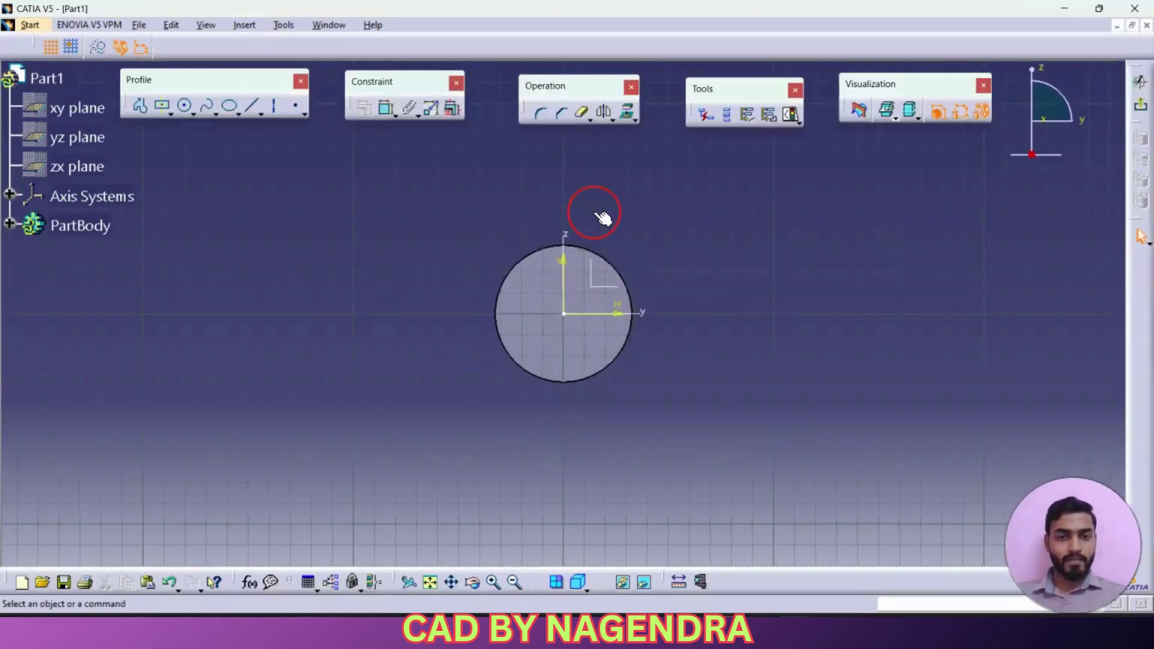
click(161, 107)
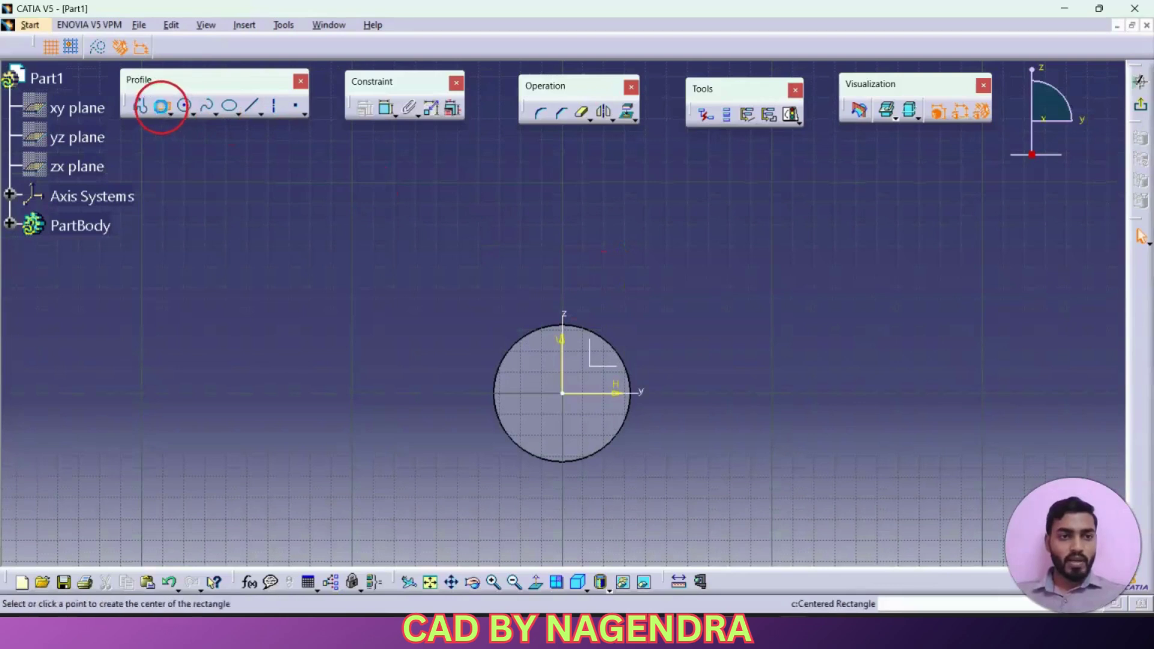
click(564, 262)
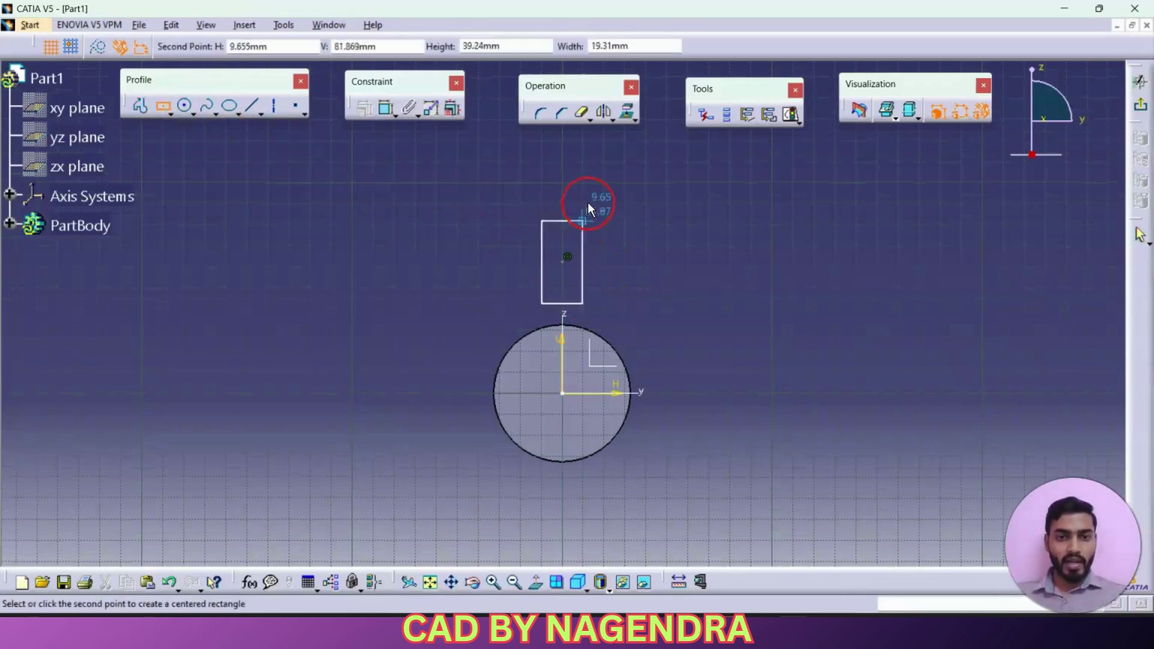
click(608, 174)
click(686, 227)
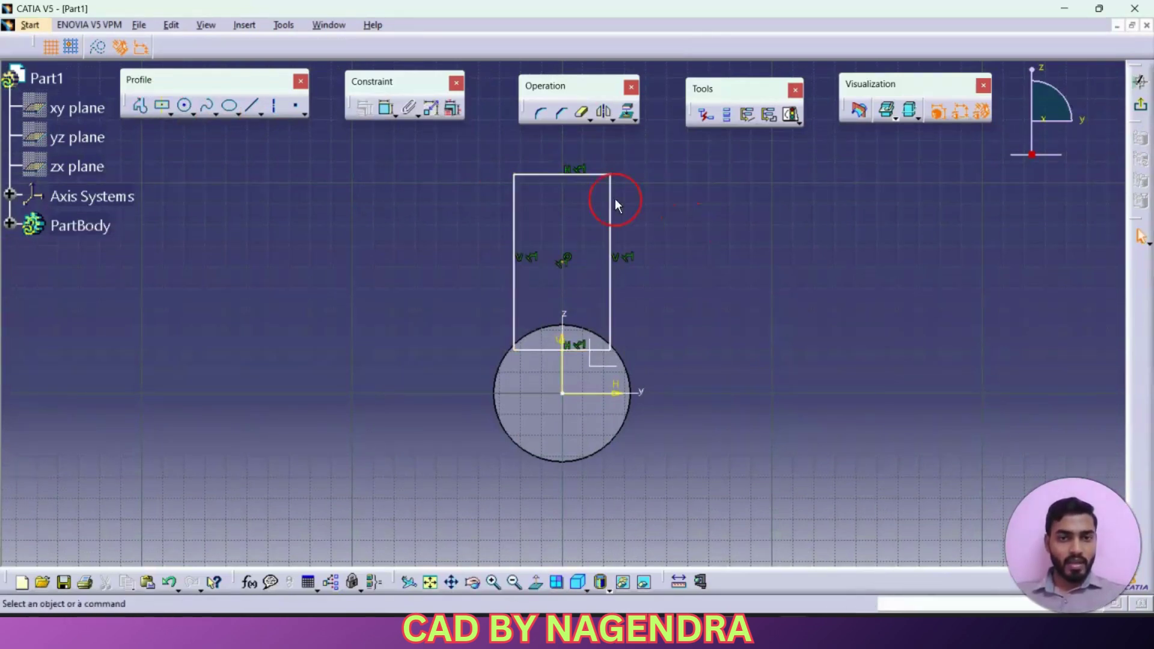
Step: Dimension the rectangle's width between its two vertical sides and set it to 45 mm
click(386, 109)
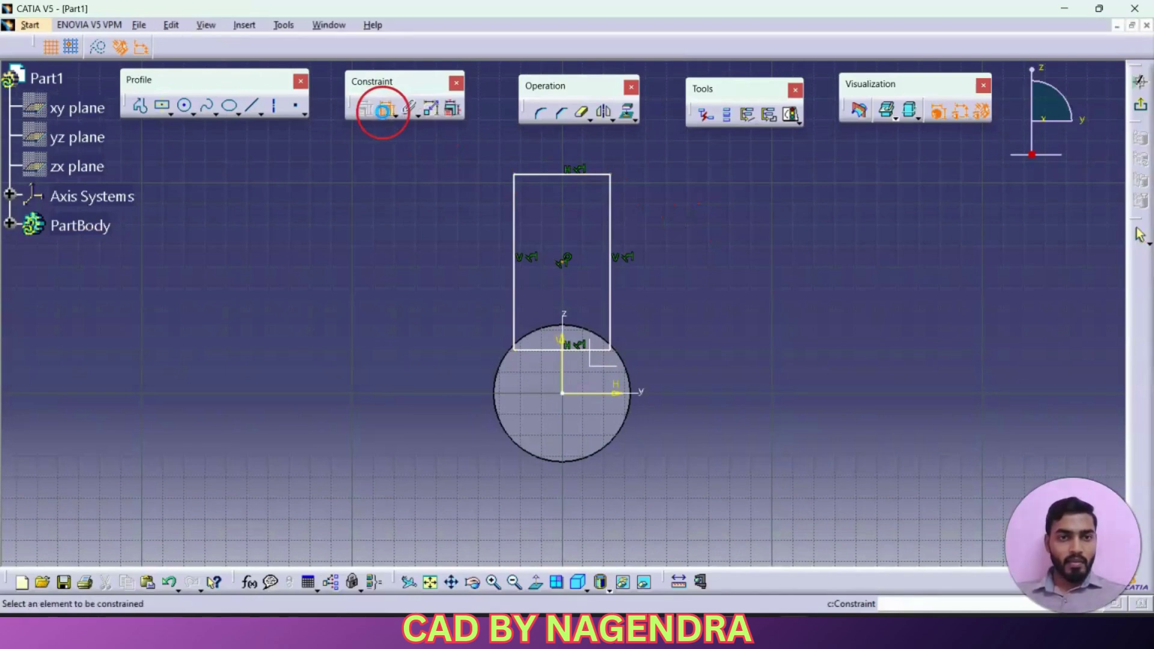
click(516, 288)
click(570, 283)
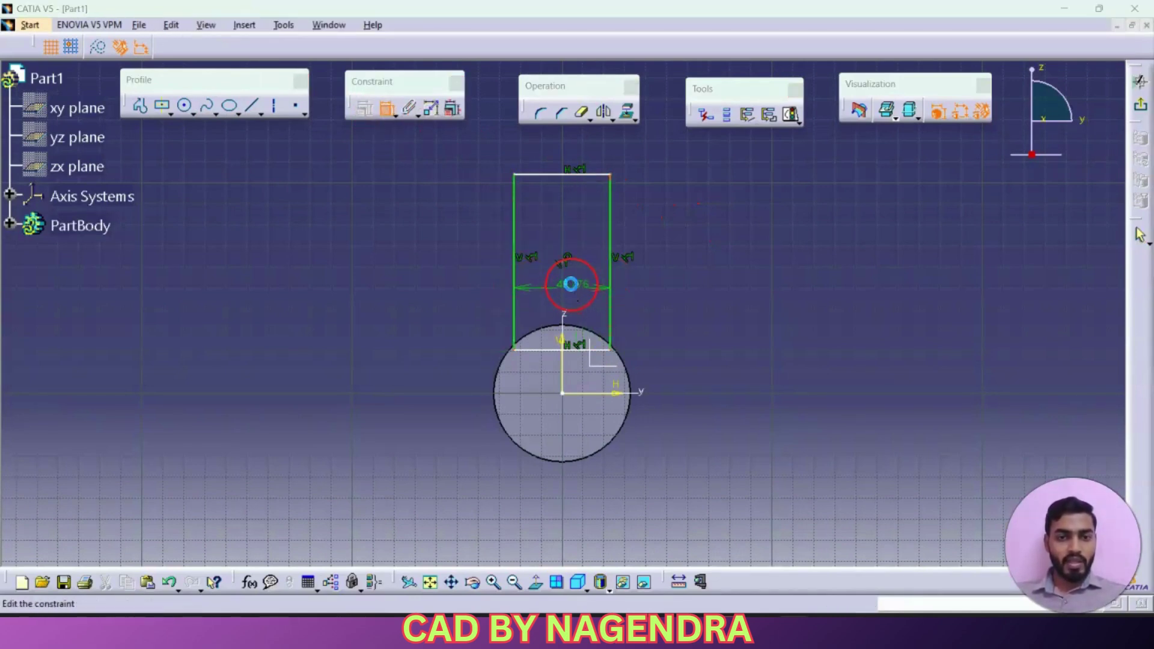
double_click(569, 282)
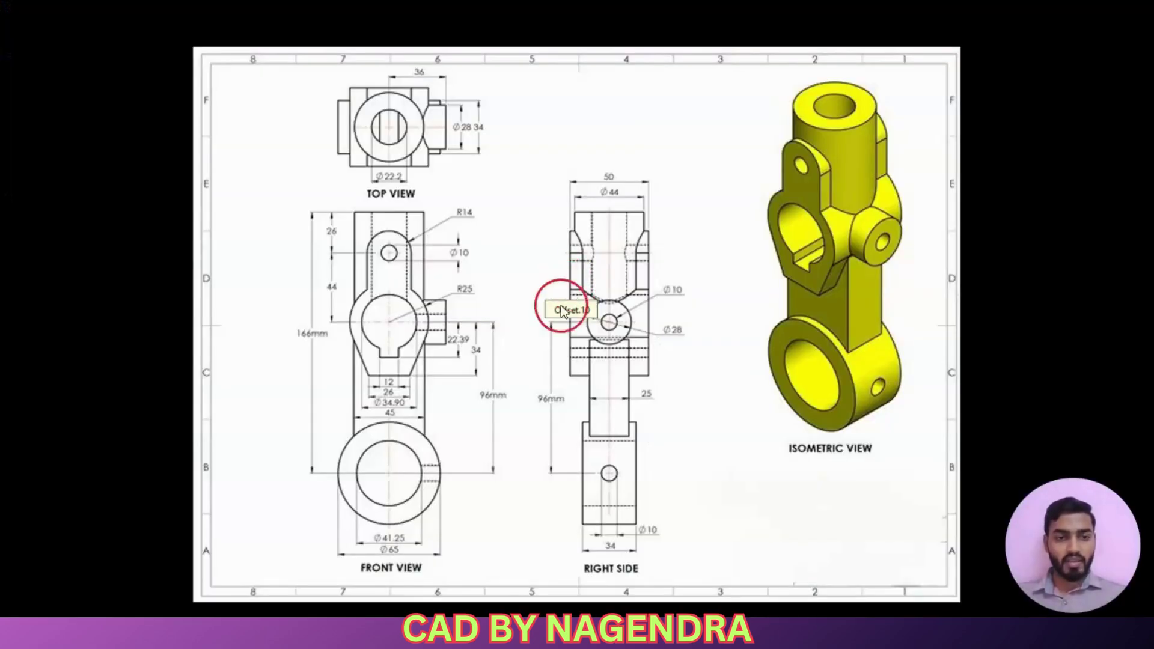
key(alt+Tab)
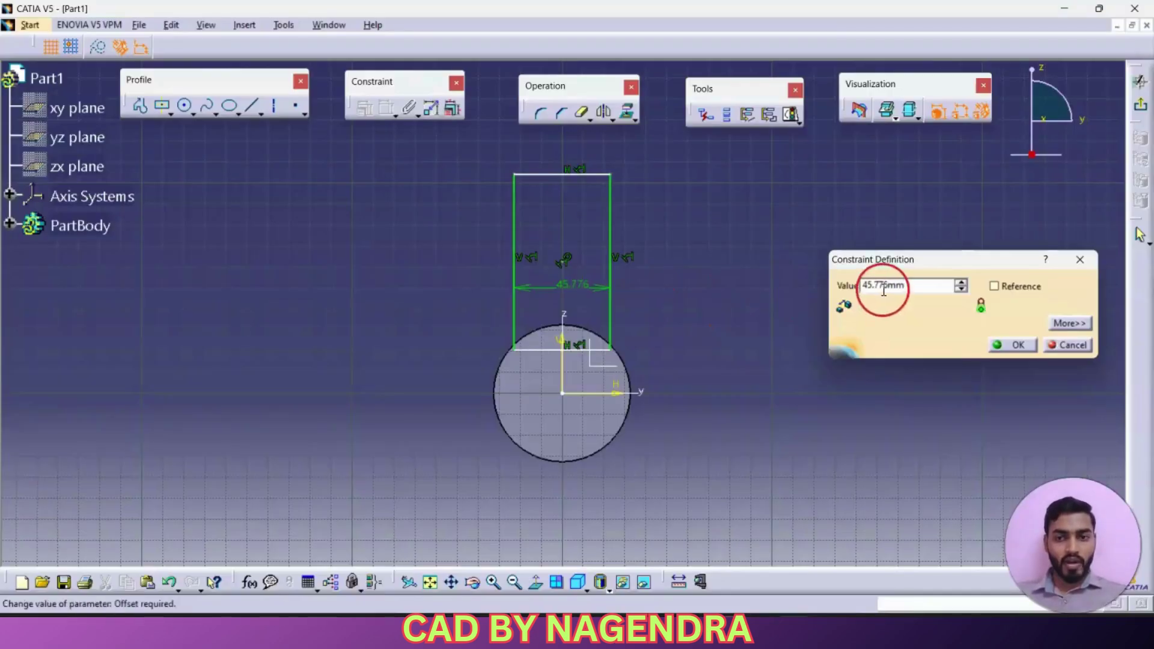
double_click(916, 286)
key(Return)
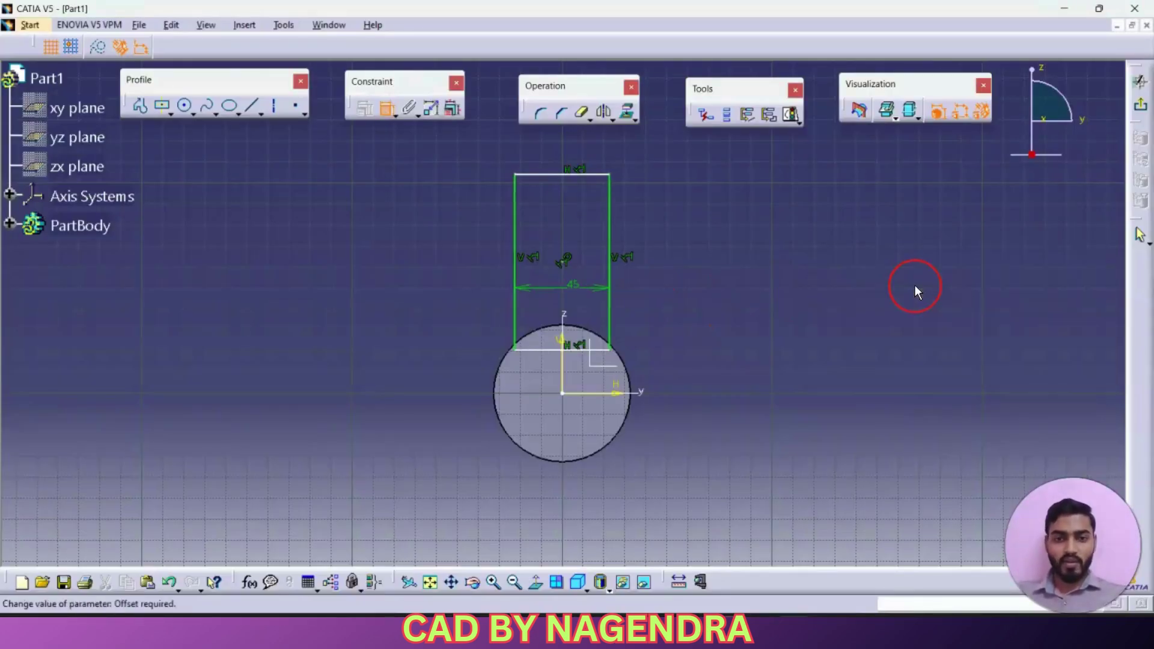
Step: Make the rectangle's lower edge coincident with the horizontal sketch axis
click(583, 348)
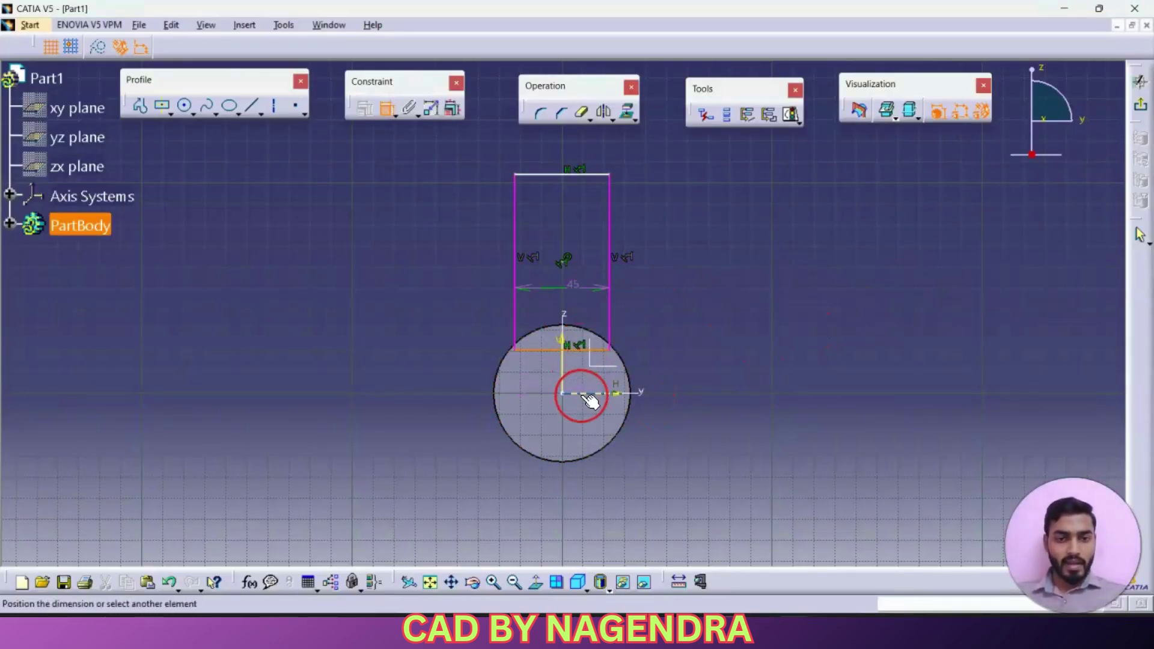
click(589, 393)
right_click(647, 338)
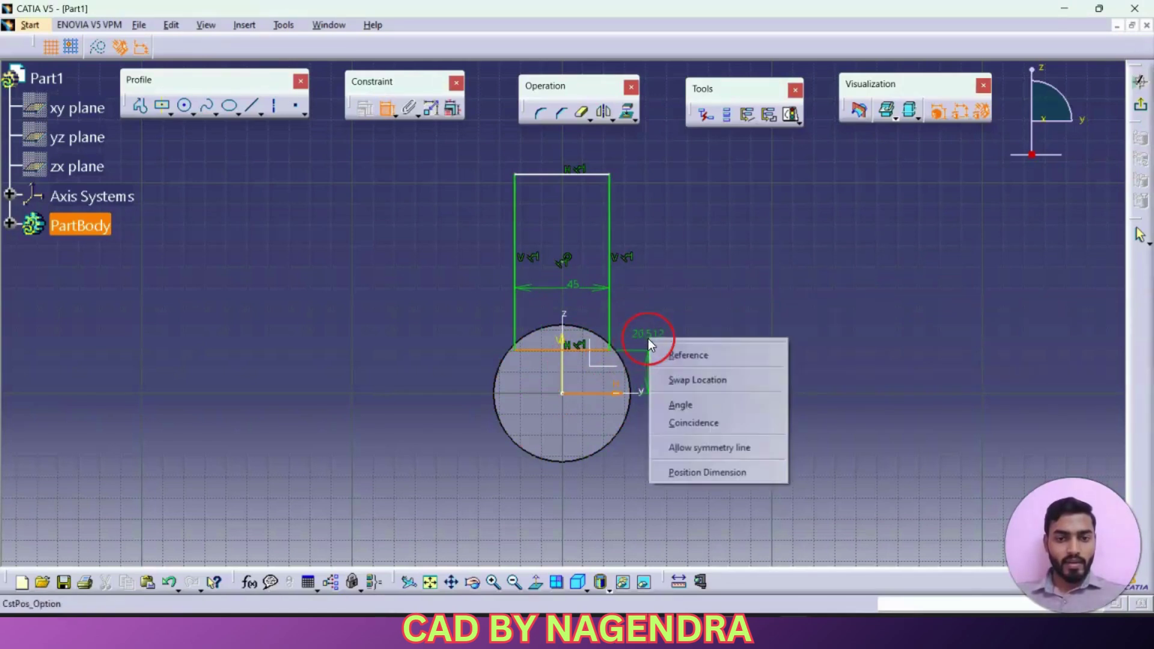
click(691, 422)
Step: Dimension the rectangle's height, set it to 96 mm, and exit the sketch
click(613, 288)
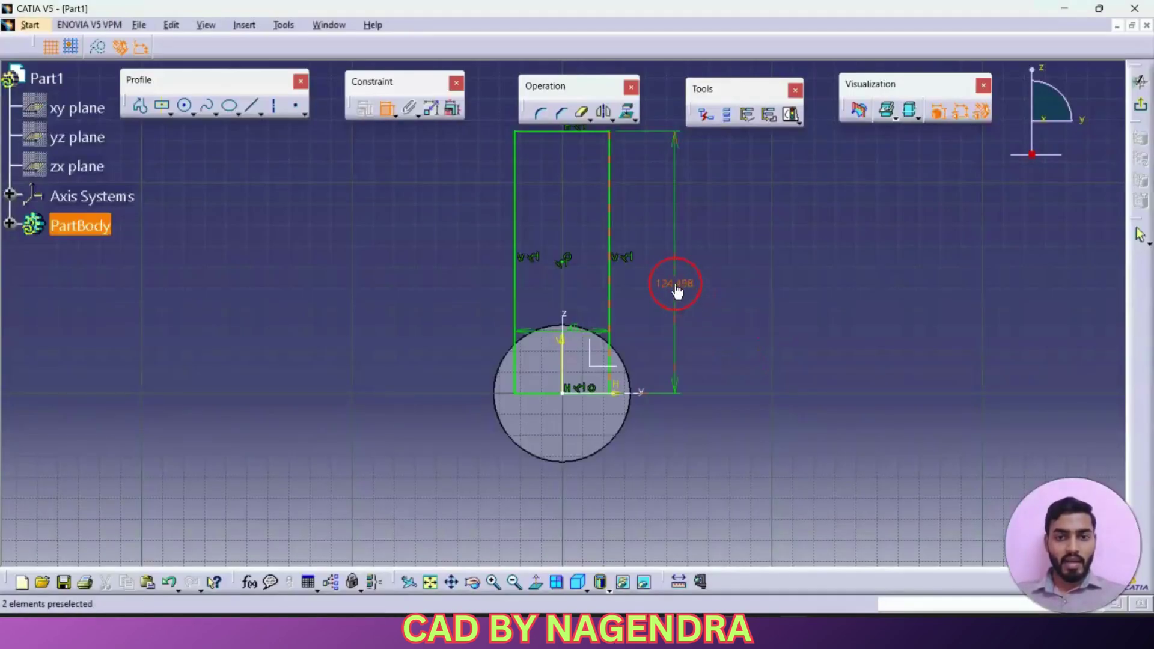
double_click(672, 280)
text(96)
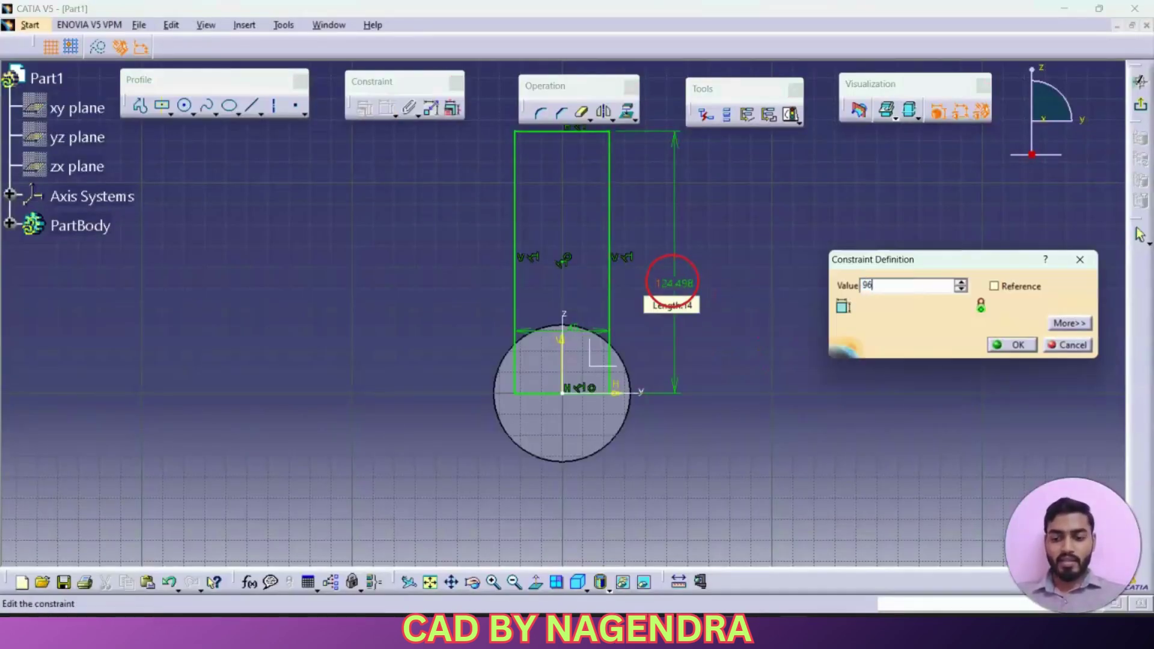
key(Return)
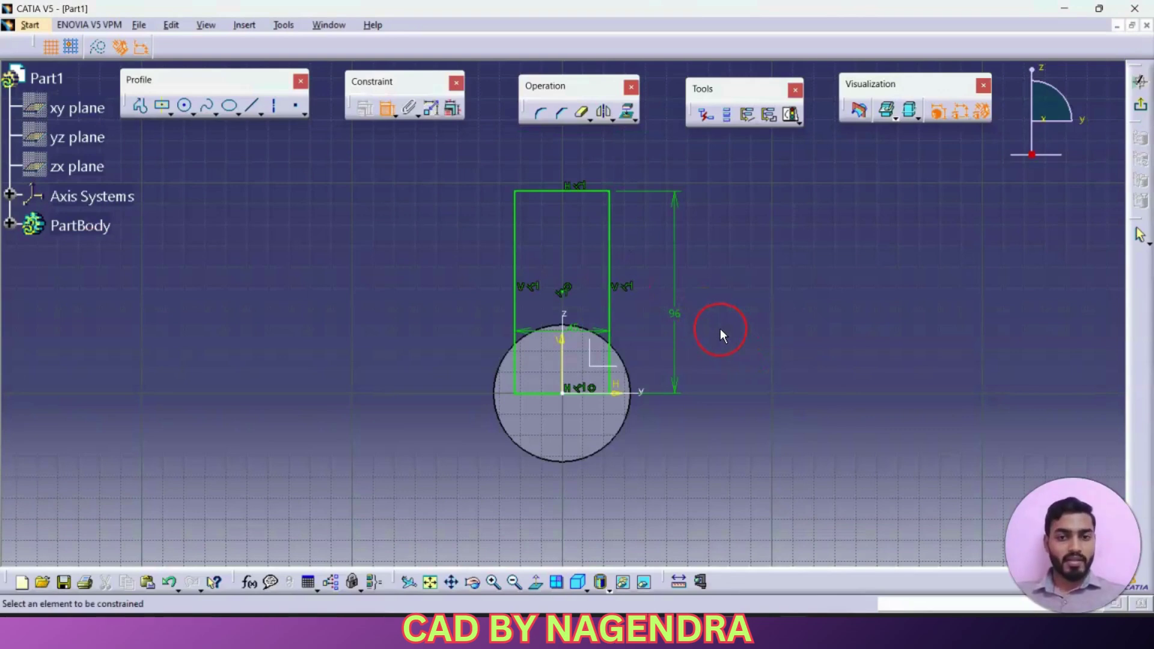
click(1138, 82)
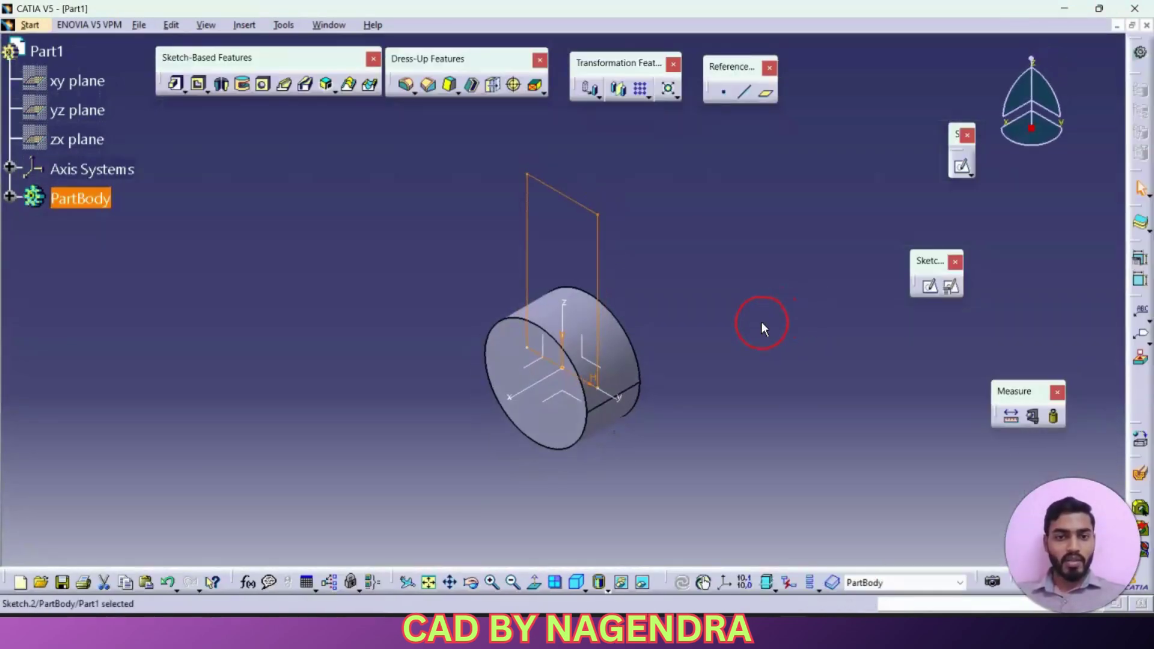
Step: Pad the rectangle with a length of 25/2 mm and mirrored extent
click(177, 84)
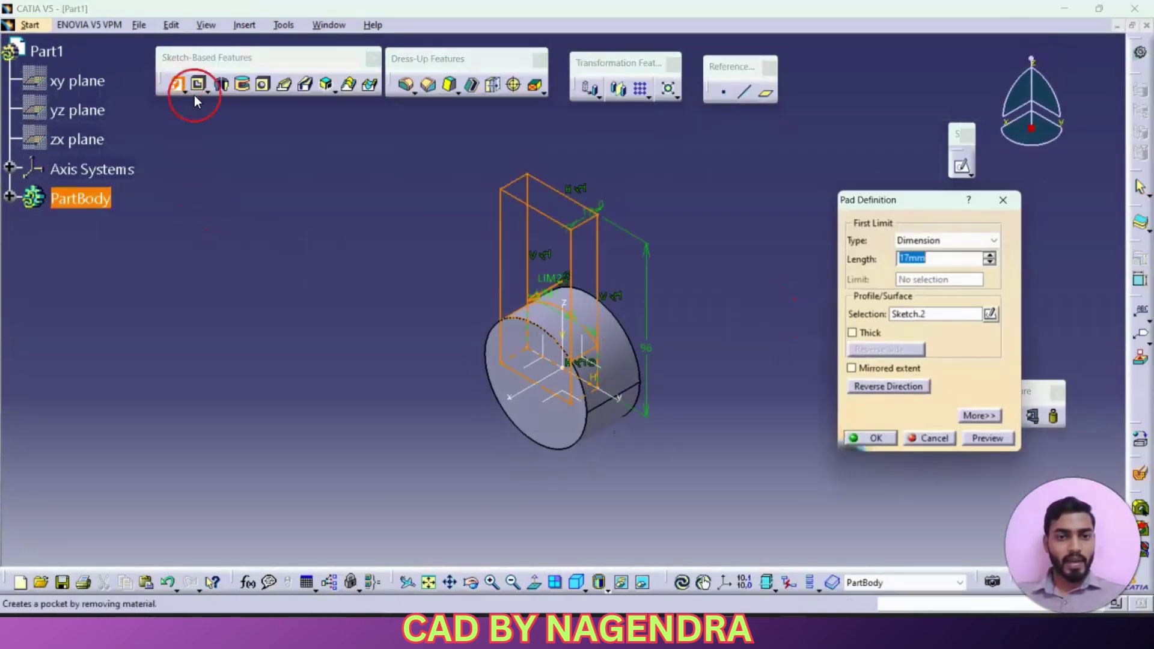
click(851, 367)
middle_drag(693, 430, 554, 400)
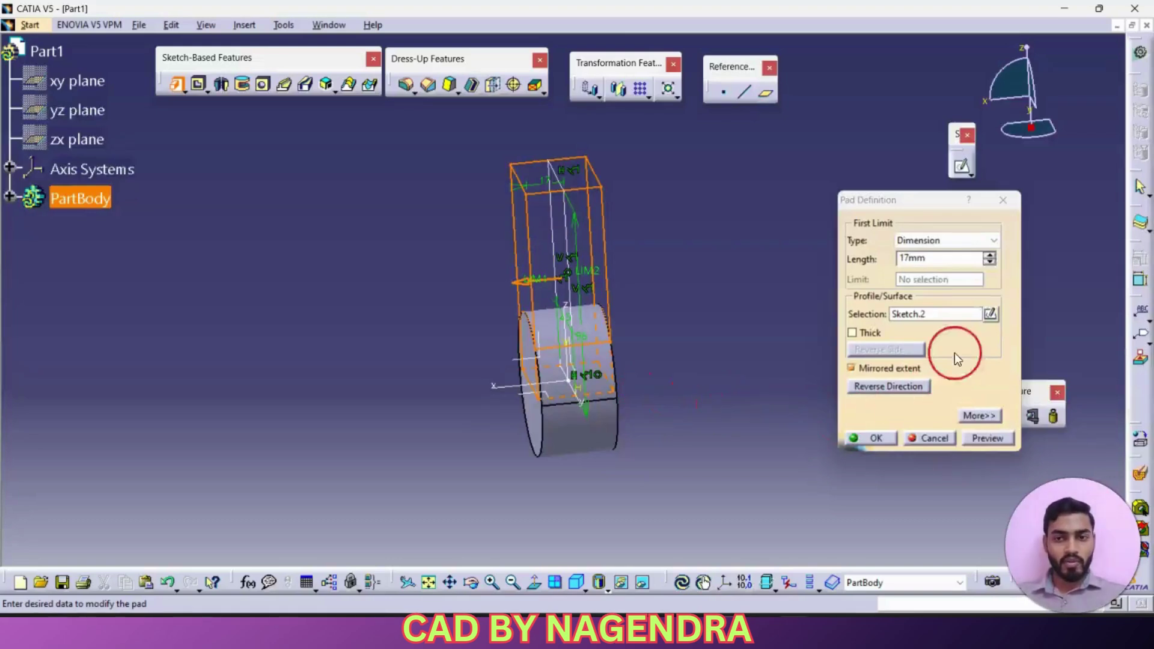
double_click(943, 270)
text(25/2)
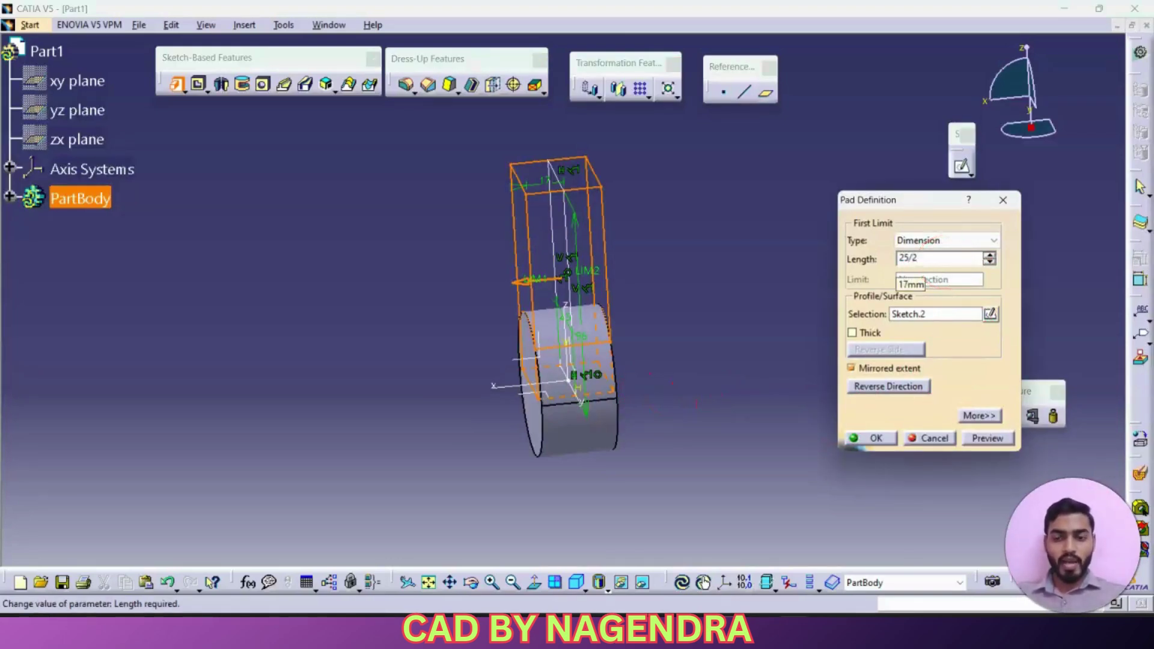
click(861, 368)
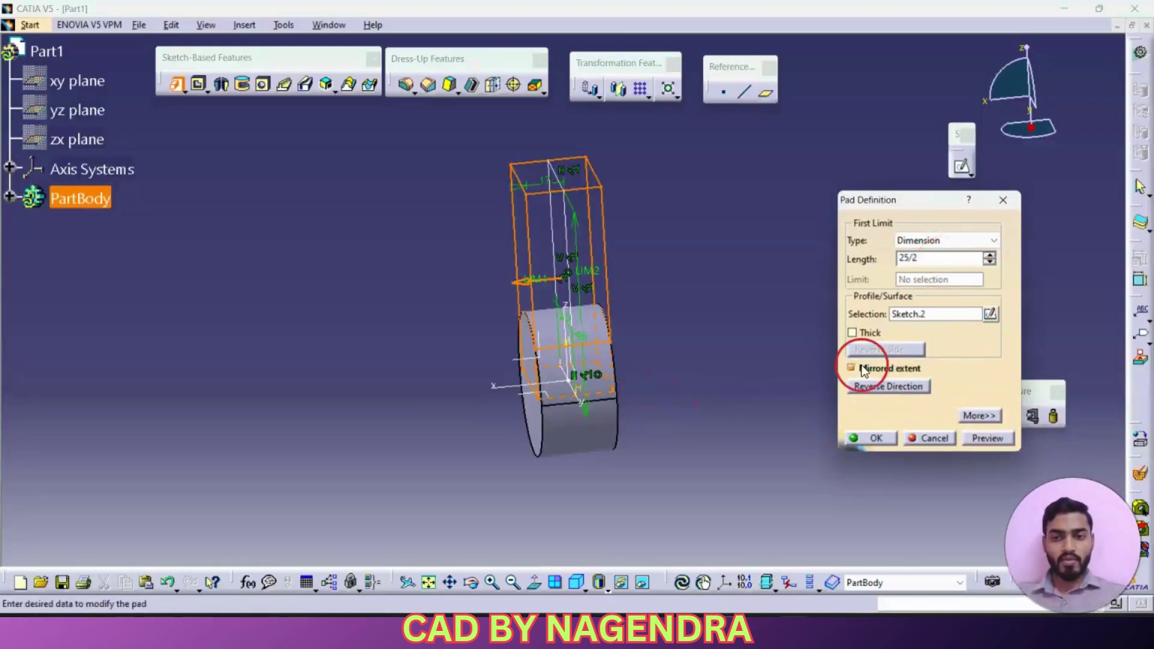
click(978, 438)
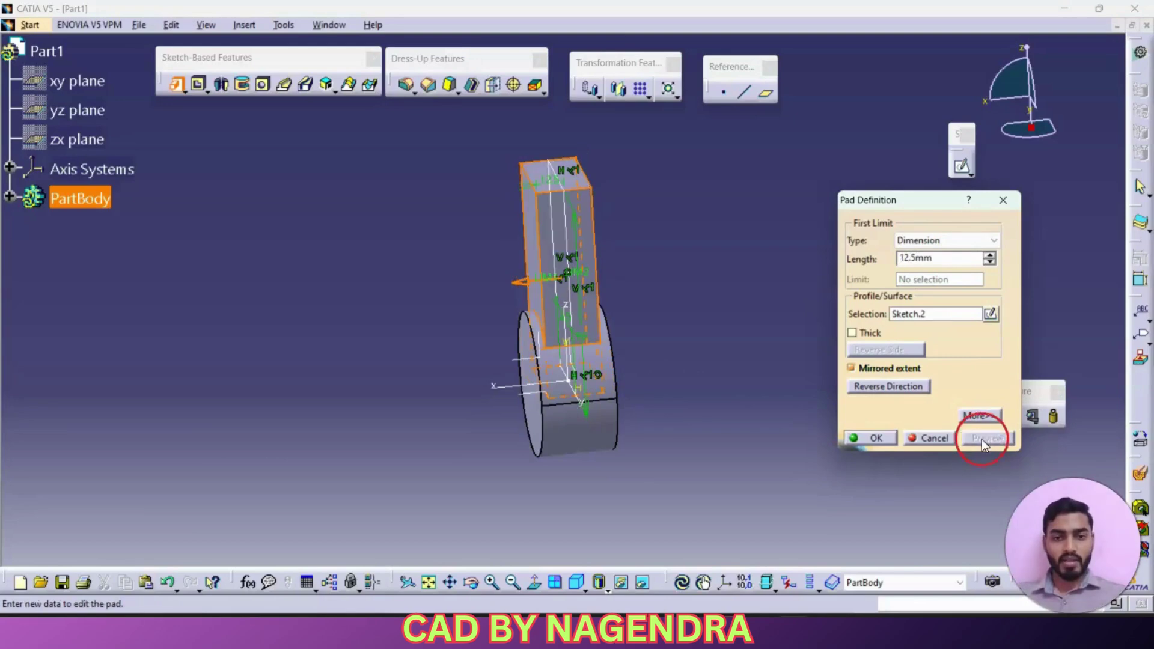
click(875, 438)
Step: Start a sketch on the arm's top face and draw a circle centred on the origin
middle_drag(691, 359, 747, 240)
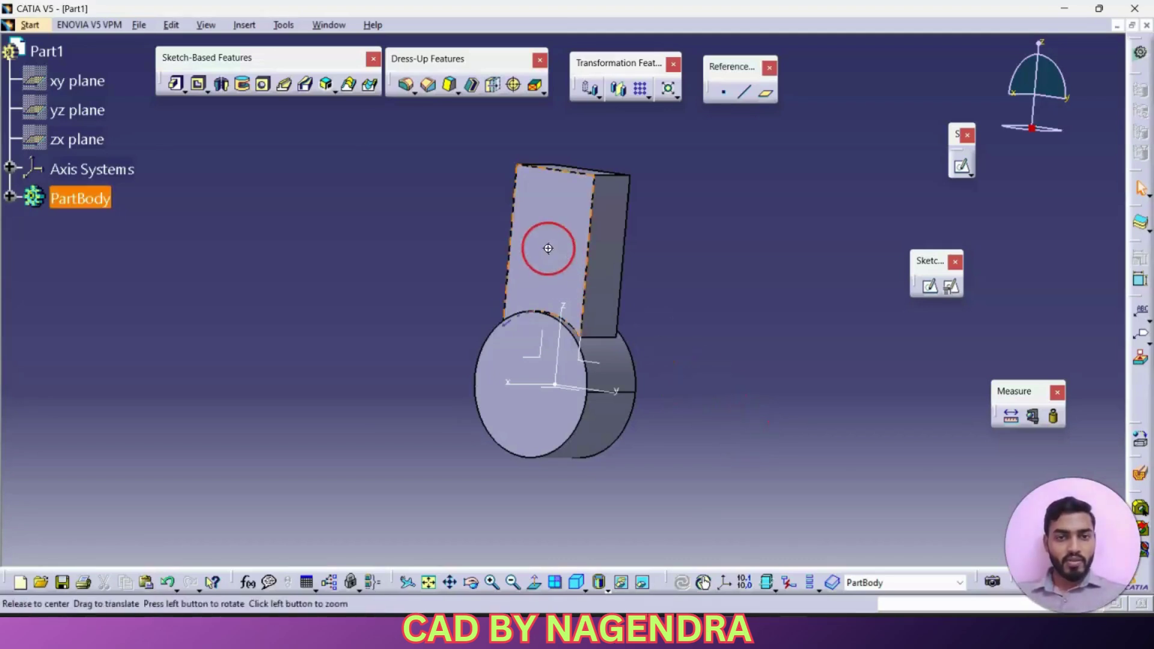
mouse_move(543, 244)
middle_down()
mouse_move(525, 399)
mouse_move(766, 319)
middle_up()
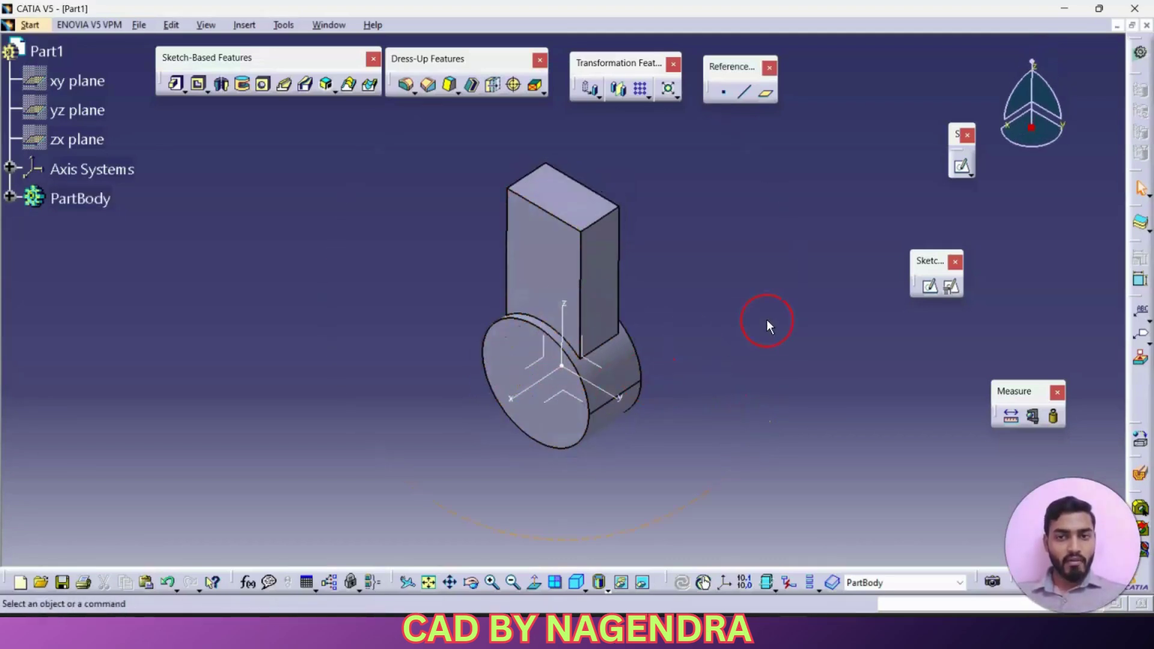
click(929, 285)
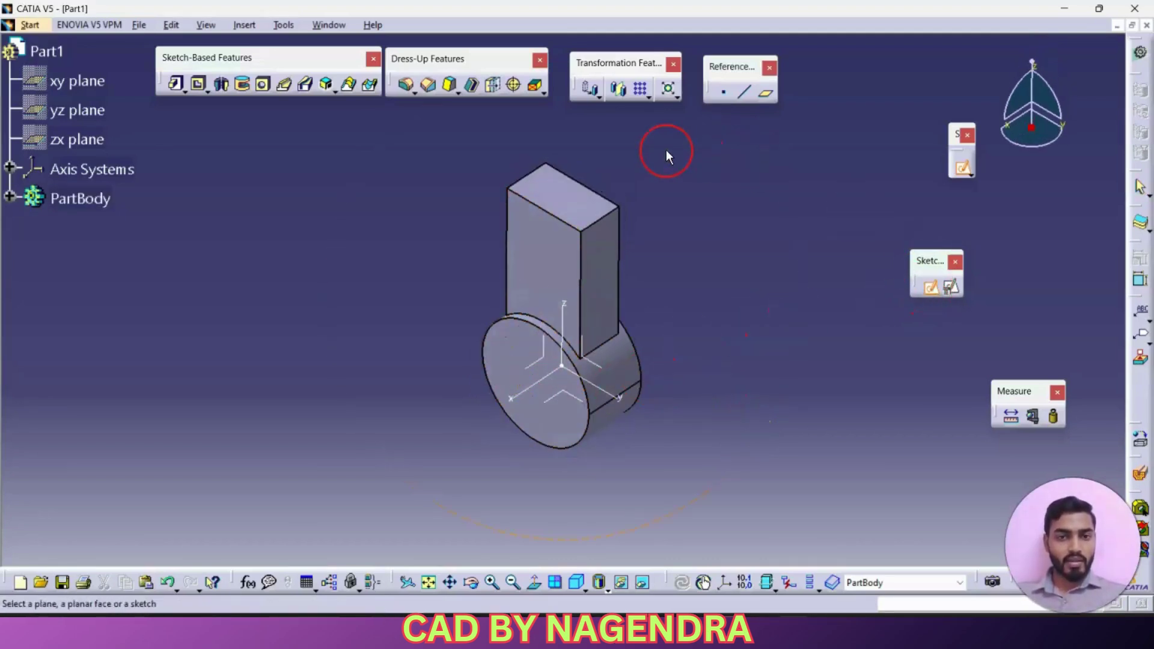
click(574, 203)
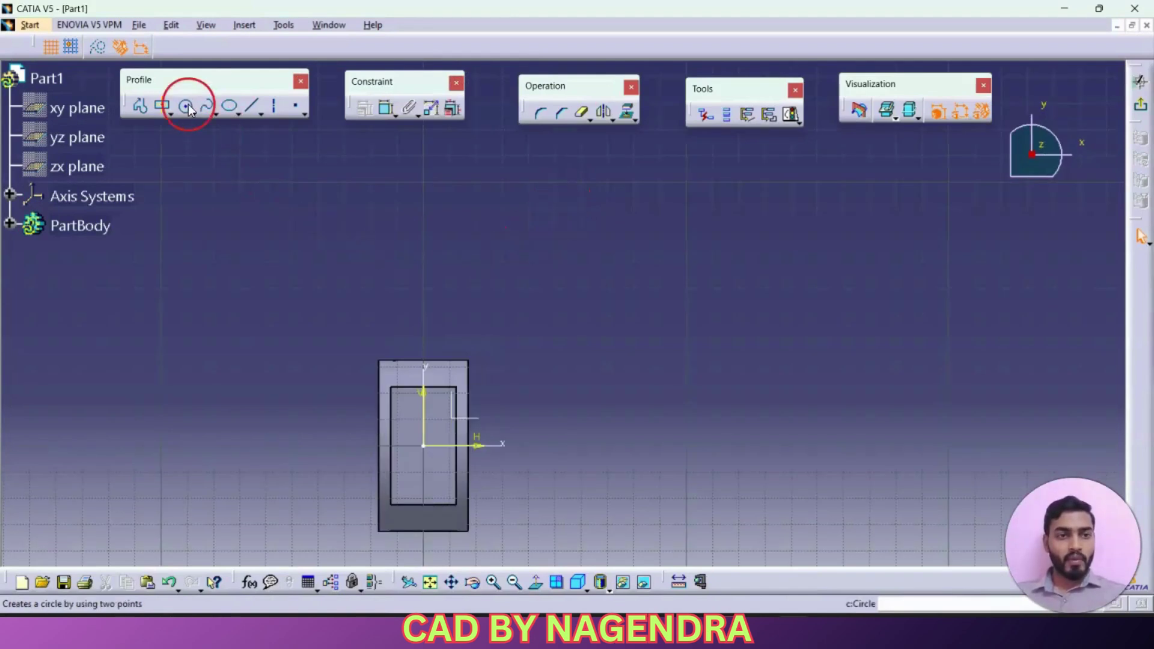
click(187, 107)
middle_drag(376, 293, 637, 206)
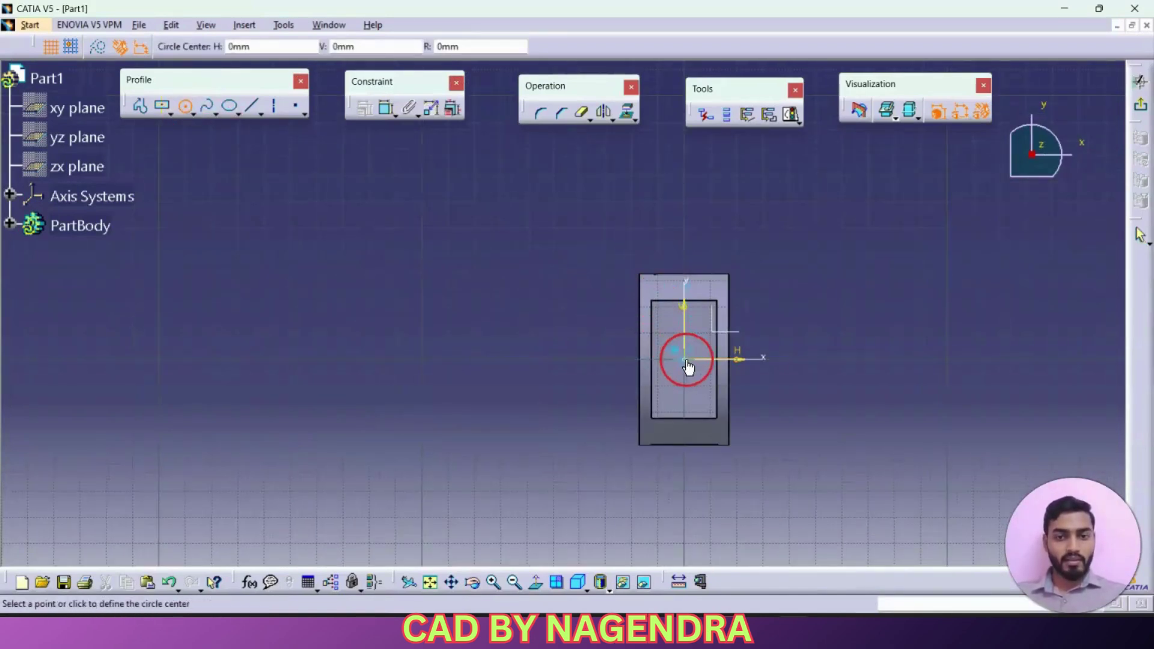
click(689, 366)
click(698, 379)
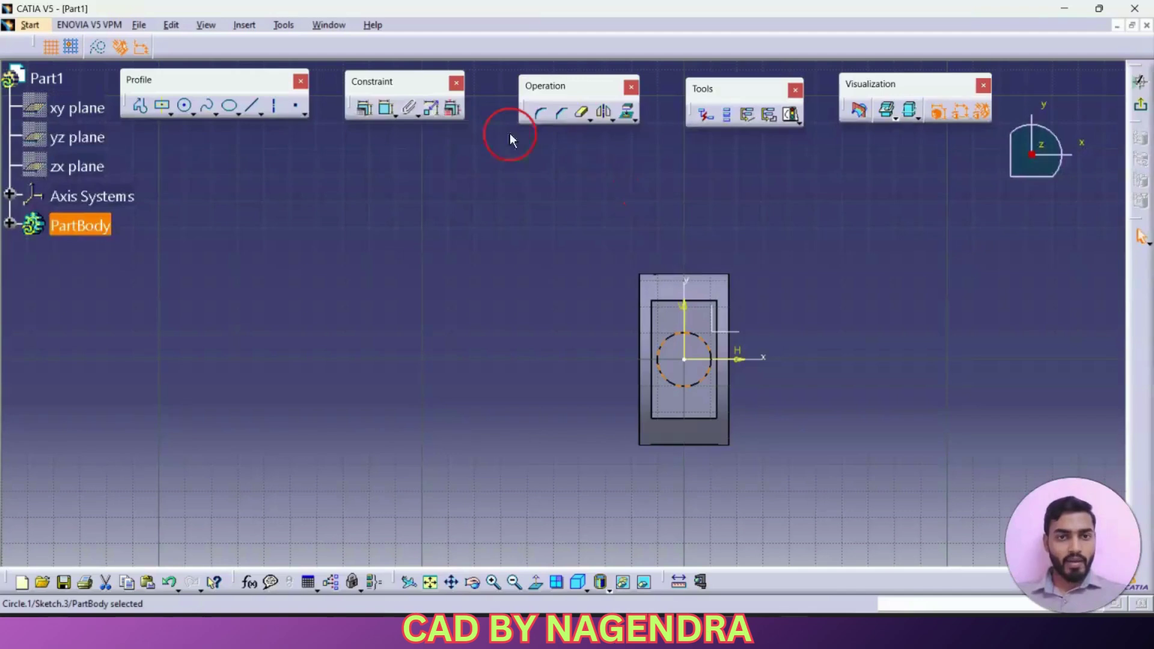
Step: Dimension the circle's diameter, set it to 44 mm, and exit the sketch
click(386, 108)
click(580, 278)
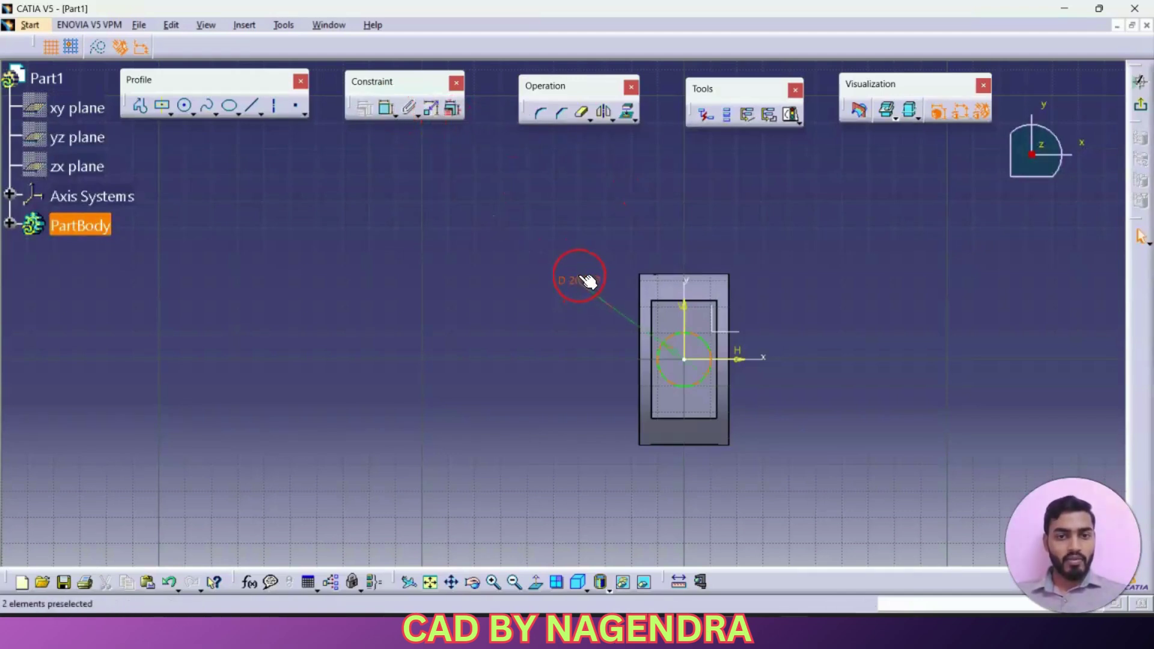
double_click(579, 278)
key(Return)
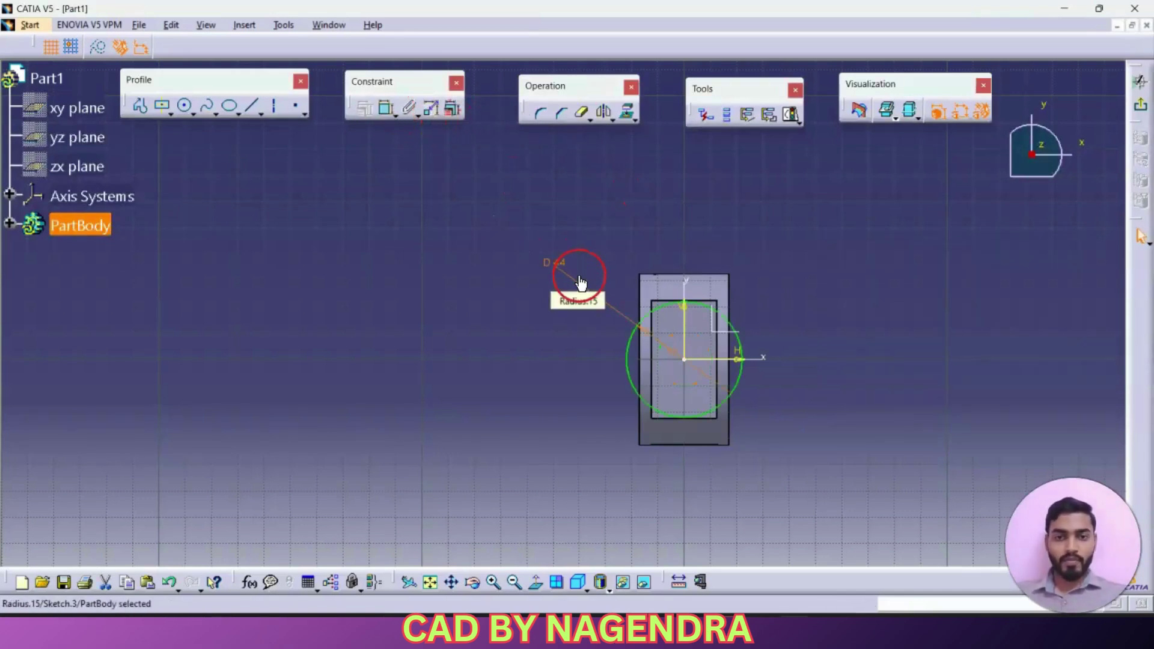
click(1139, 81)
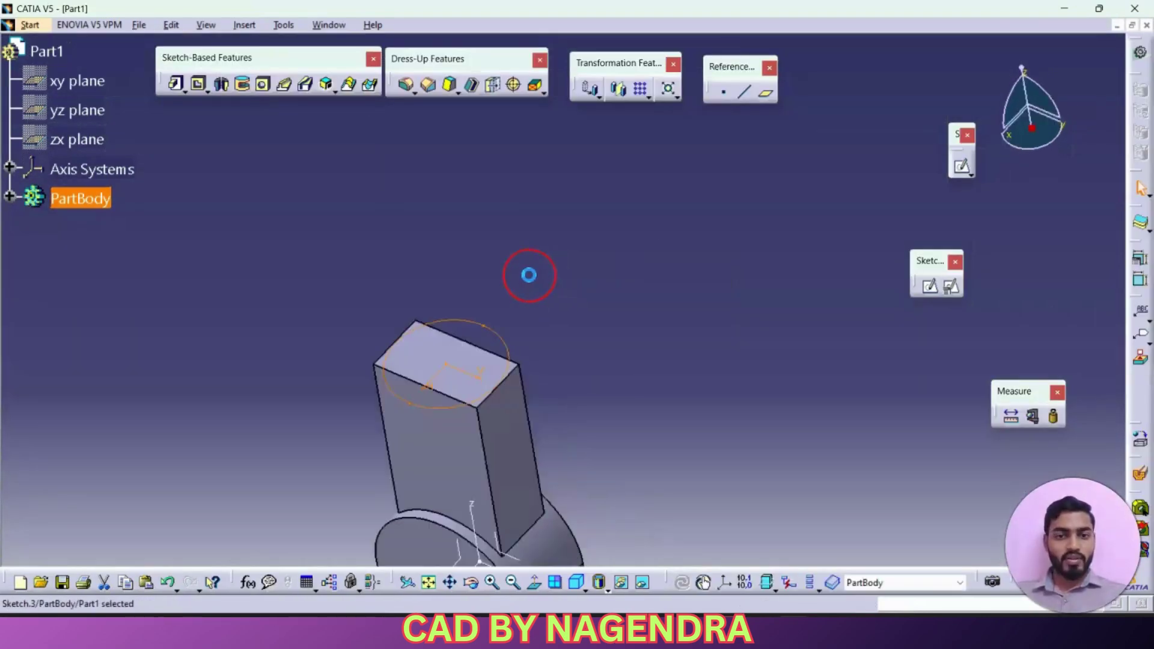
Step: Pad the 44 mm circle upward from the arm's top face with a length of 46+26 mm
click(172, 86)
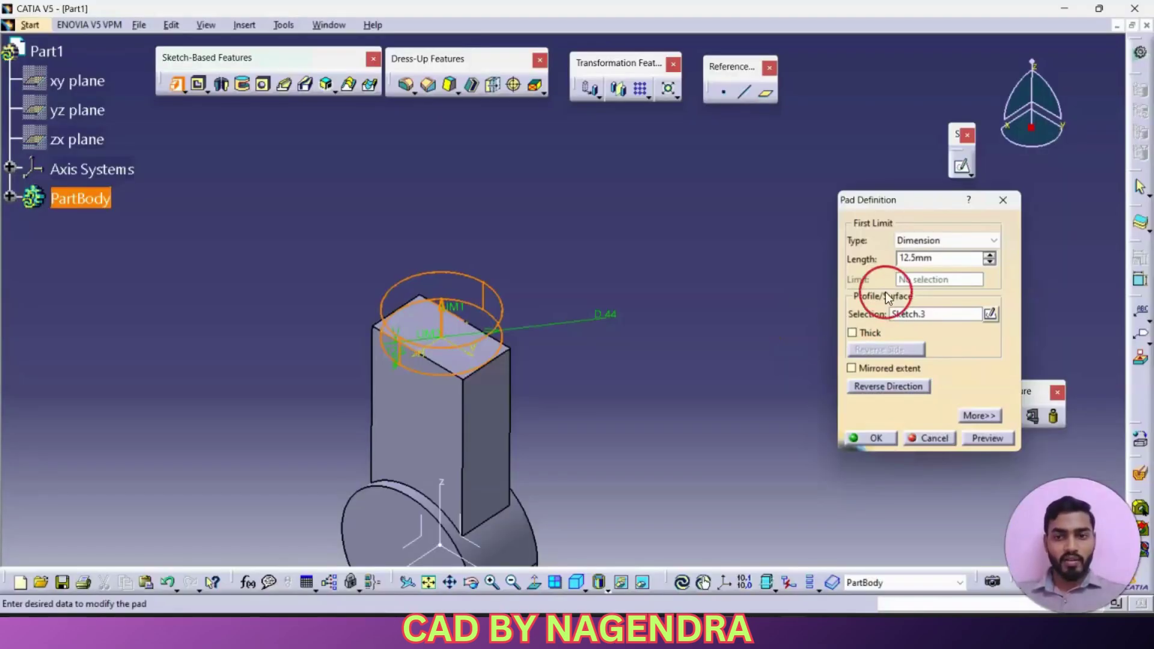
double_click(945, 260)
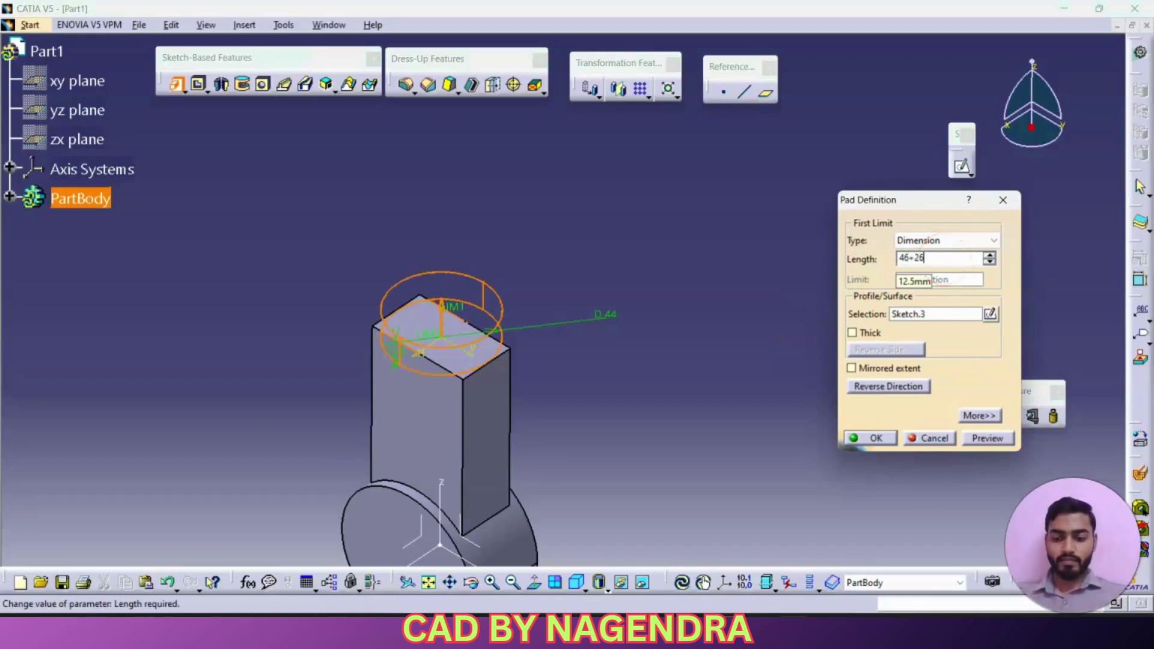
key(Return)
click(871, 267)
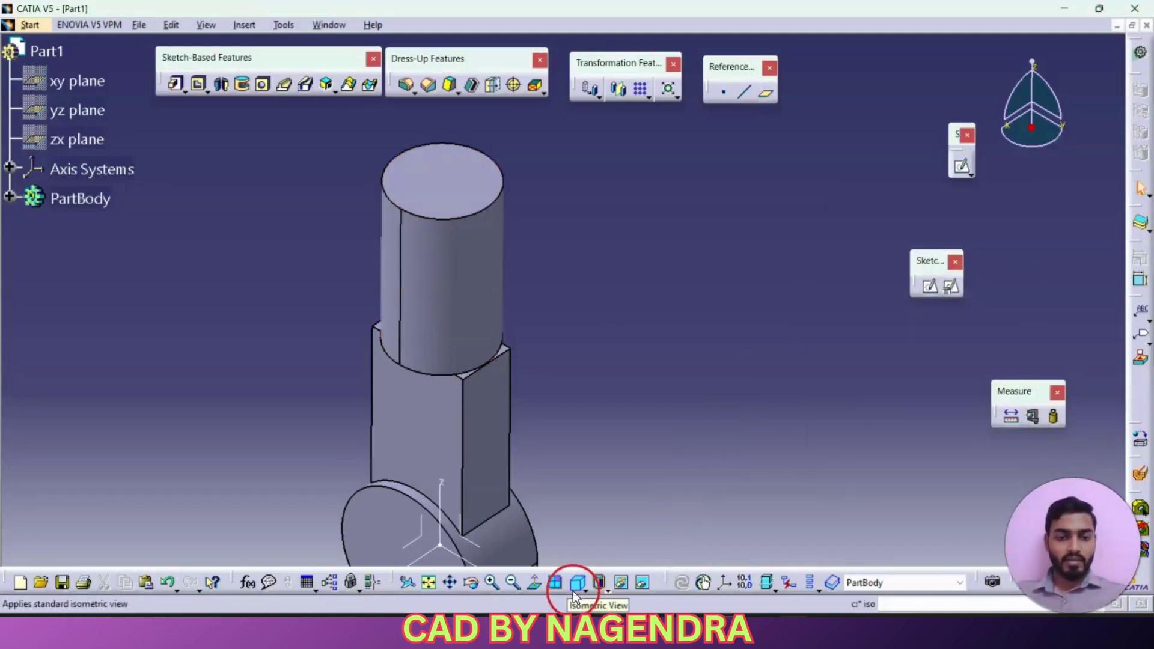
Step: Start a sketch on the YZ plane and draw a circle about 38 mm in diameter on the vertical axis, just below the arm's upper edge
mouse_move(595, 481)
middle_down()
mouse_move(630, 381)
mouse_move(672, 400)
middle_up()
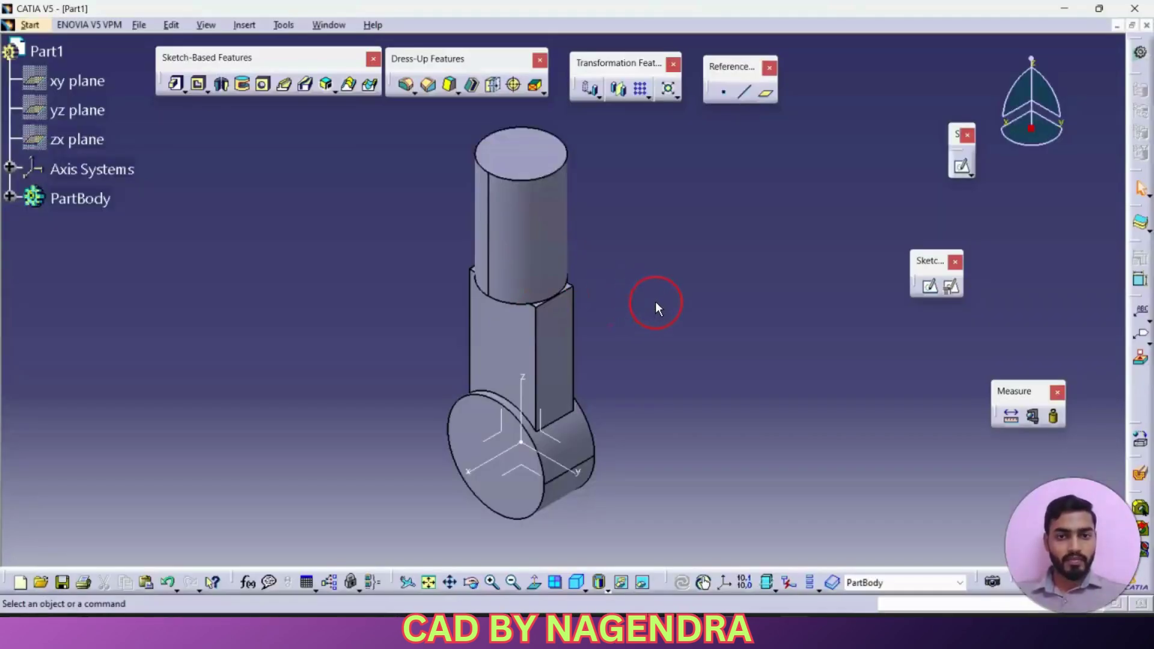
click(556, 438)
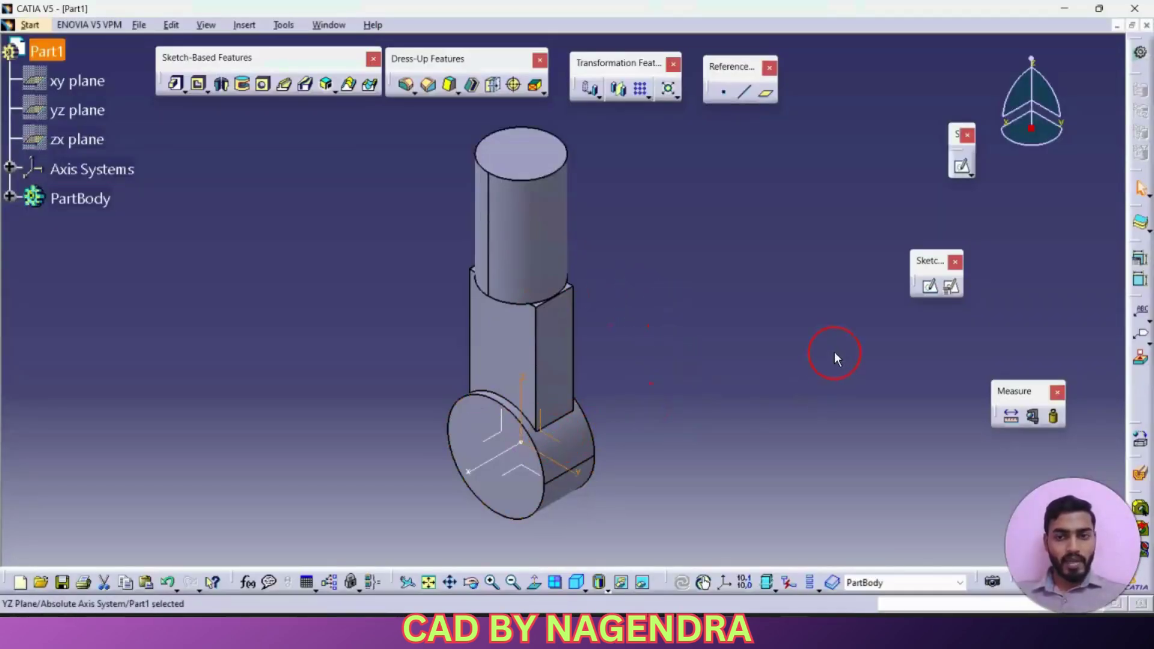
click(931, 289)
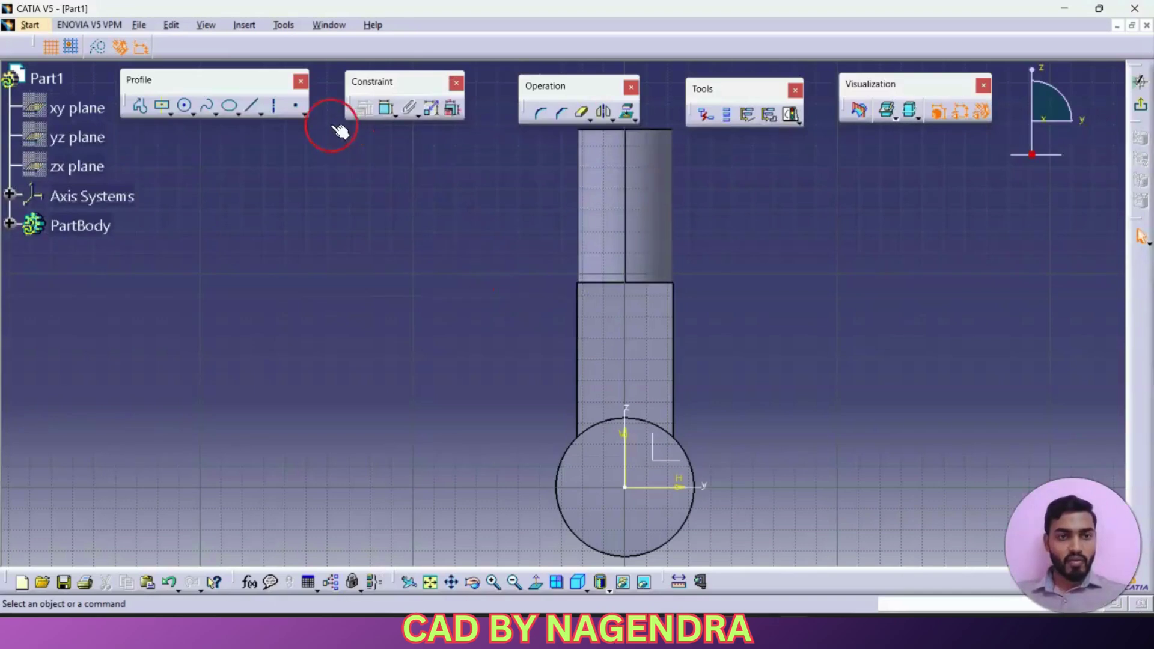
click(186, 106)
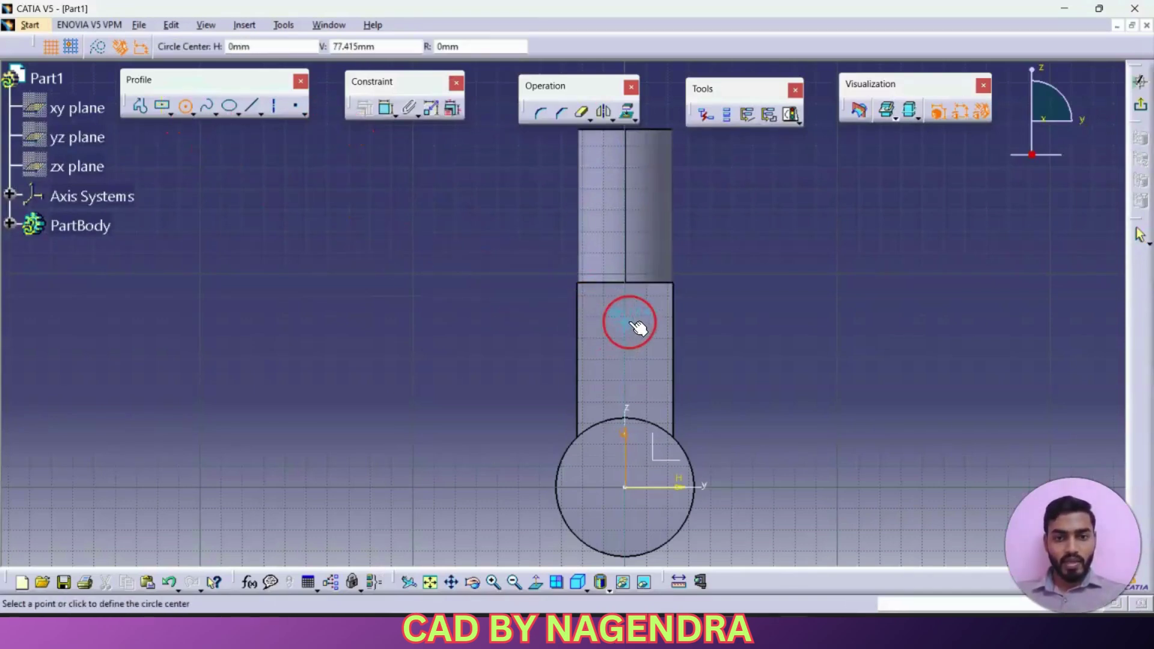
click(625, 299)
key(Escape)
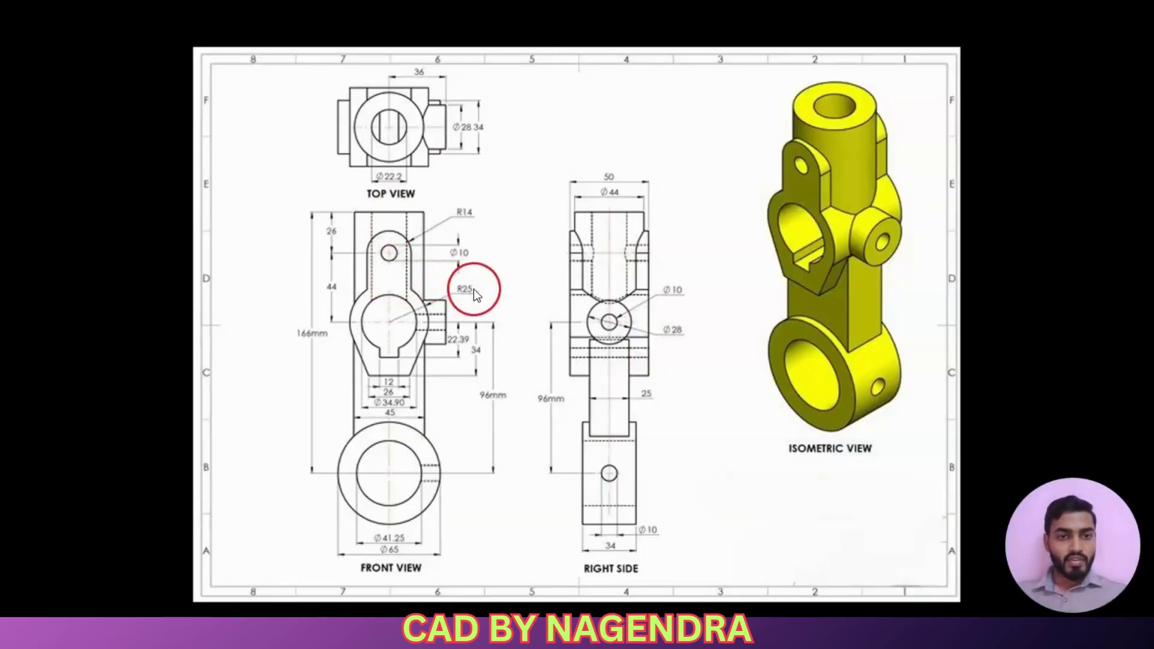
Step: Dimension the new circle as a radius and set it to 25 mm
key(alt+Tab)
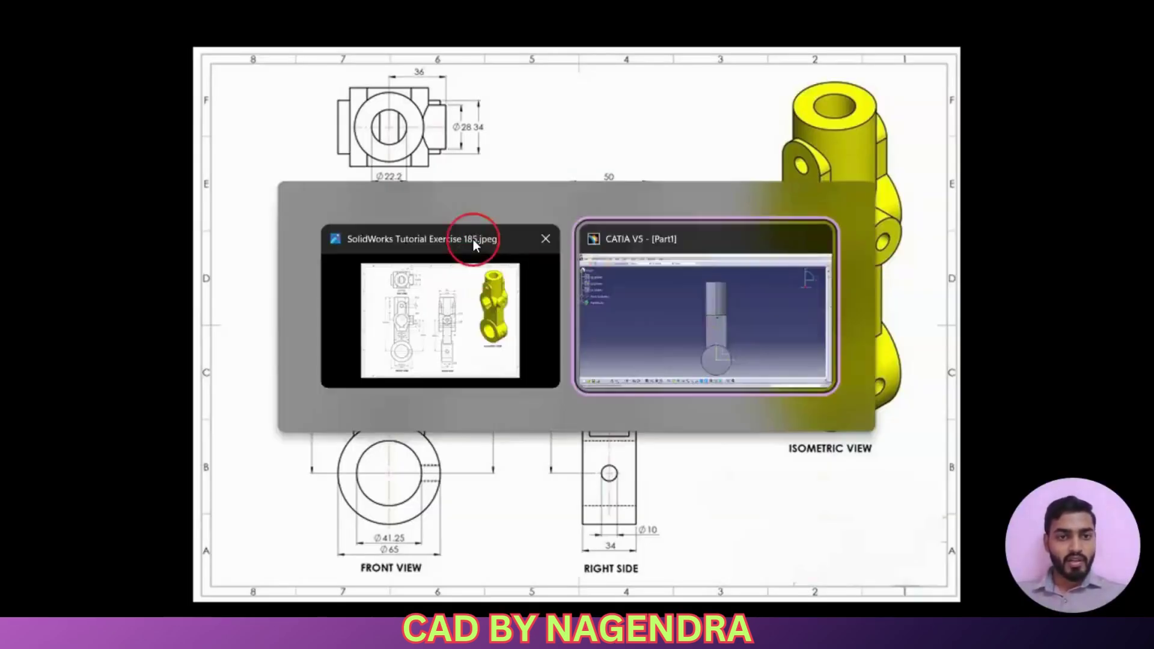
click(387, 108)
click(663, 271)
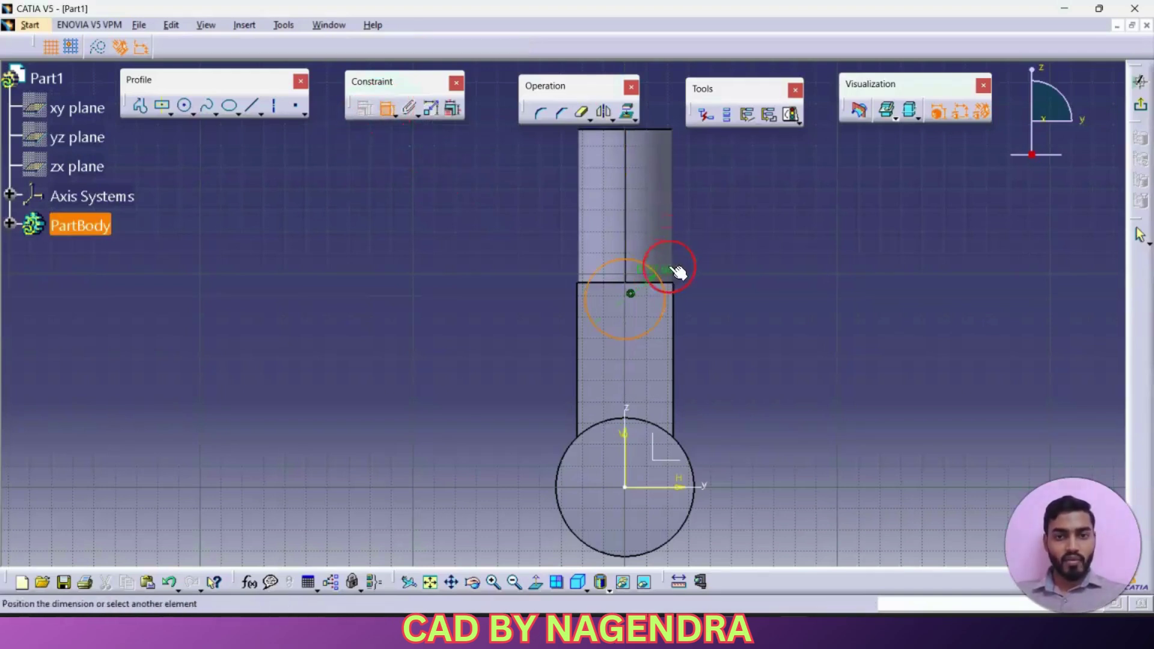
double_click(740, 233)
click(916, 324)
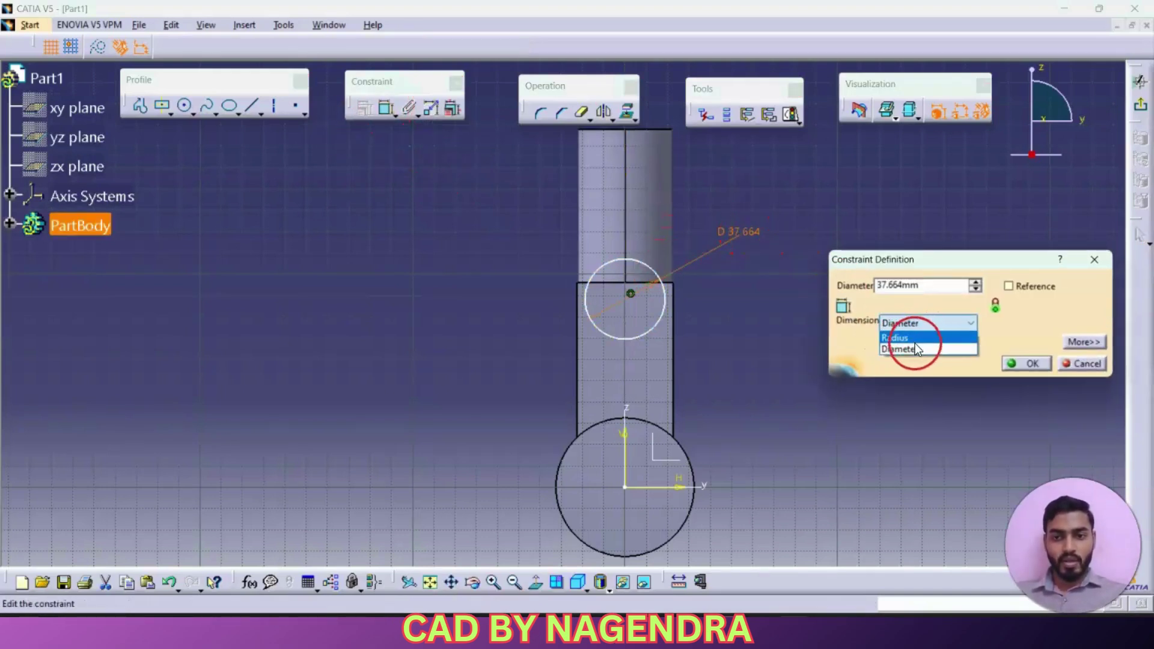
click(915, 347)
double_click(932, 284)
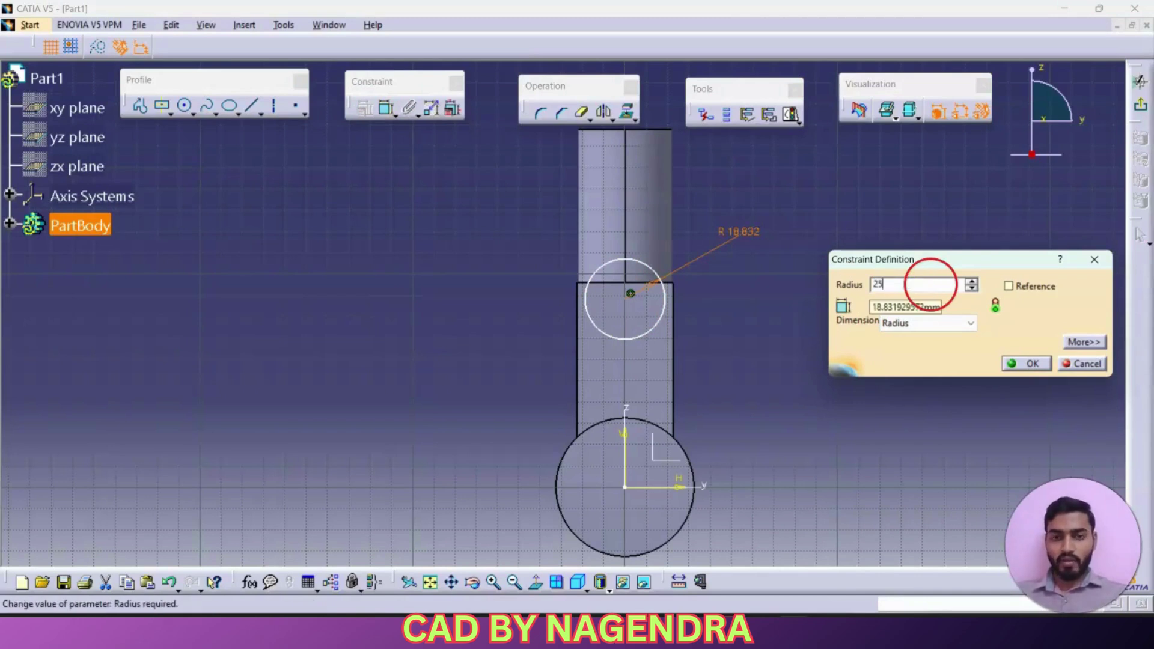
key(Return)
click(743, 326)
Step: Check the reference drawing and make the R25 circle's centre coincident with the arm's upper edge
key(alt+Tab)
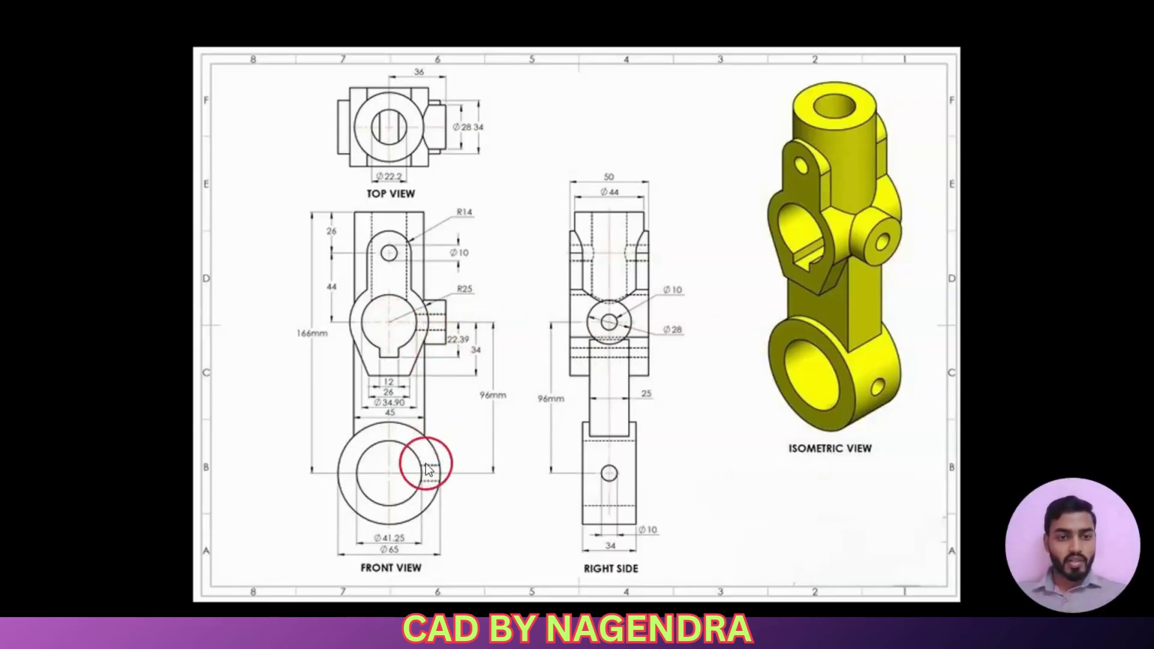
key(alt+Tab)
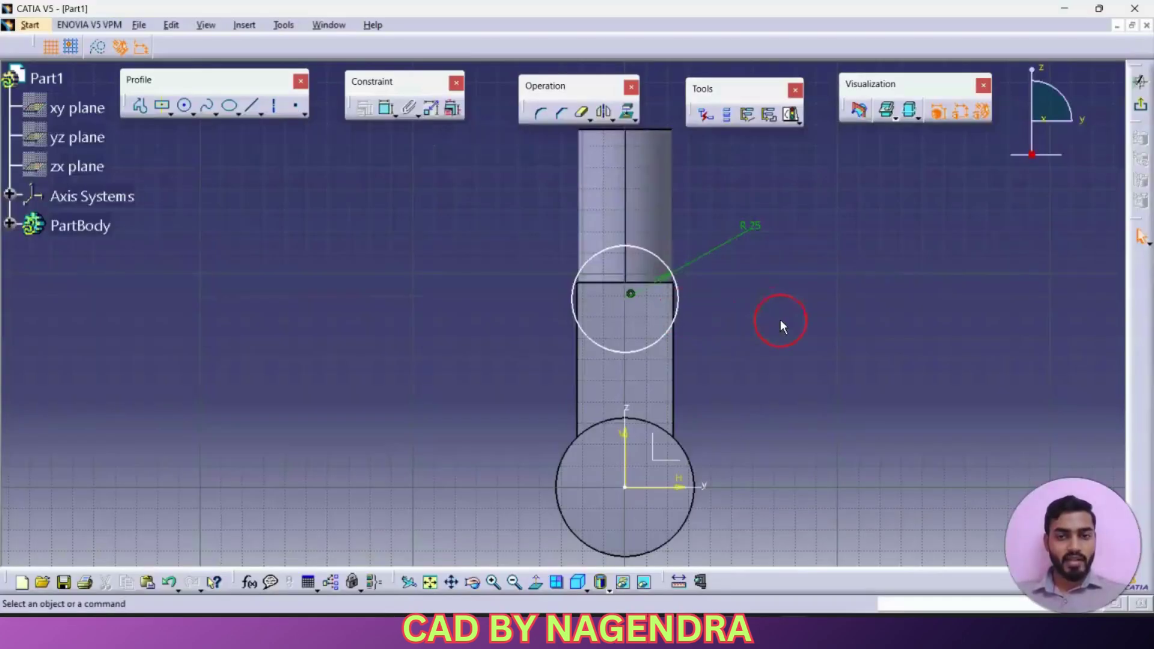
click(385, 111)
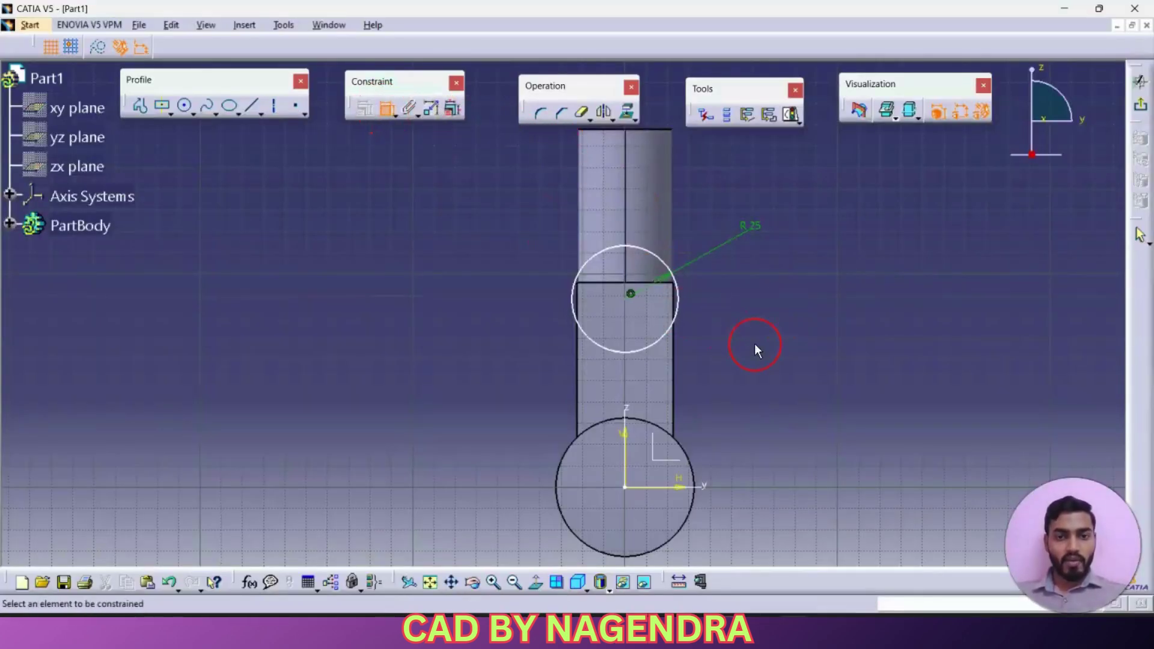
click(631, 295)
click(625, 282)
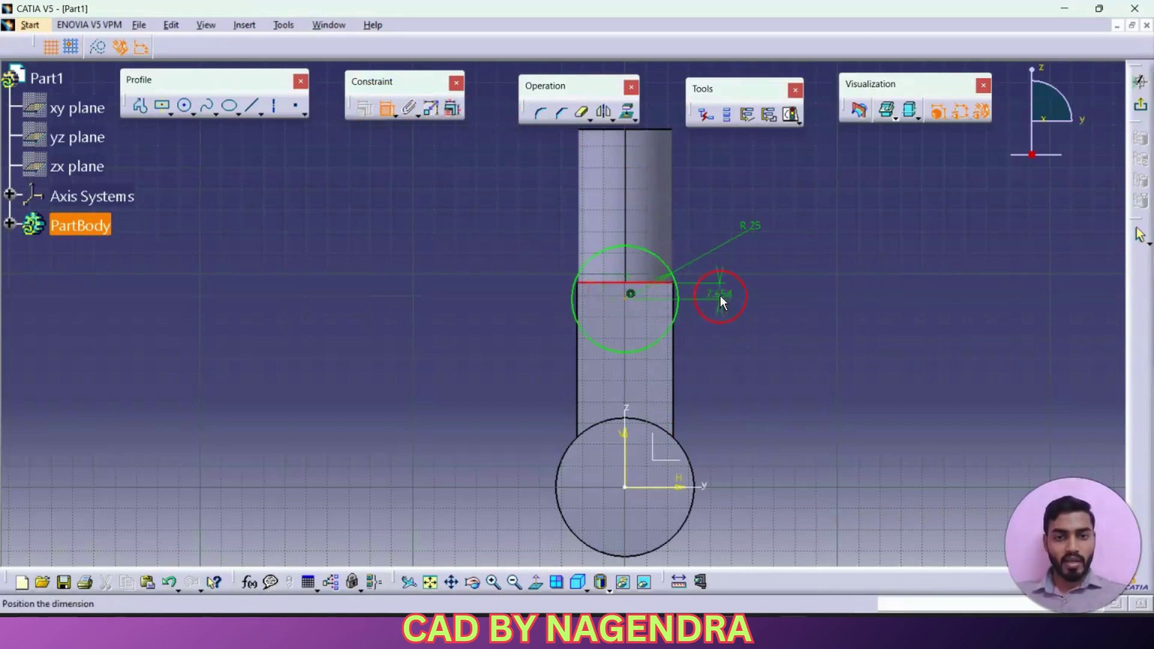
right_click(777, 290)
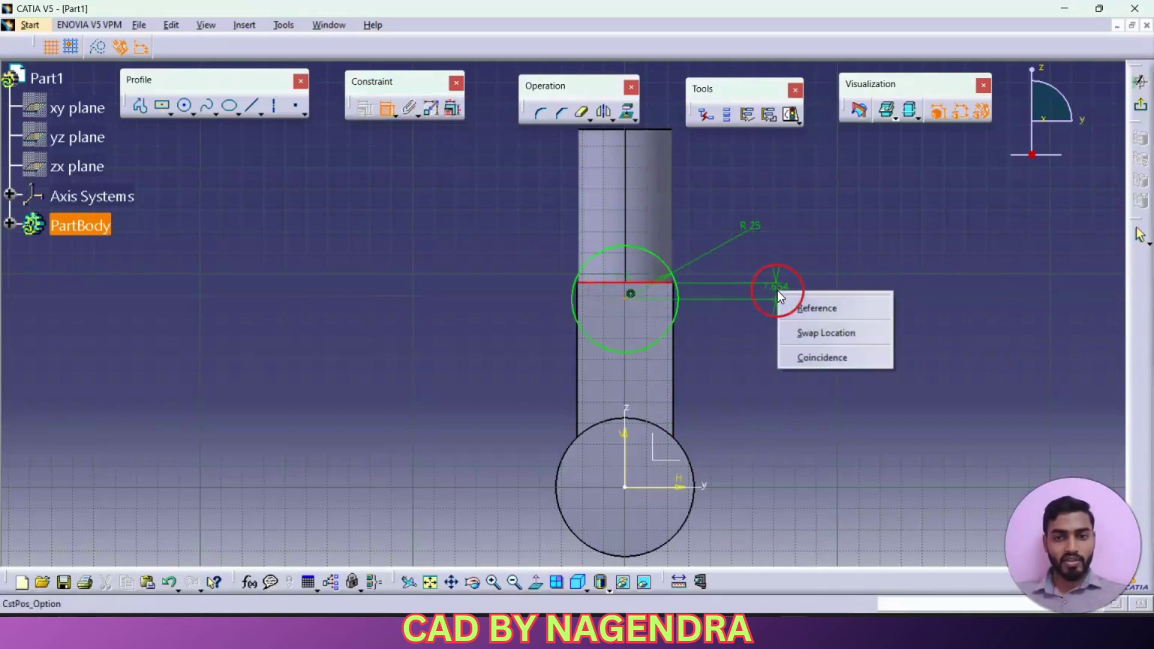
click(831, 358)
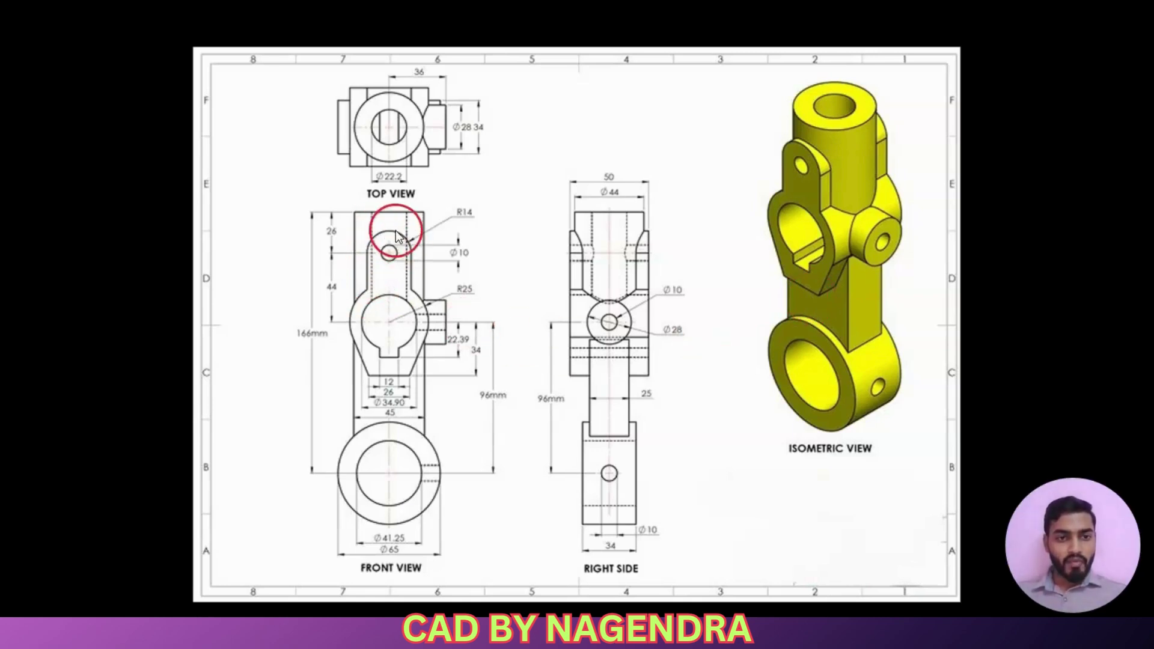
Step: Draw an open inverted-U profile above the R25 circle: a vertical line about 29 mm long, a tangent arc and a second line ending inside the circle
key(alt+Tab)
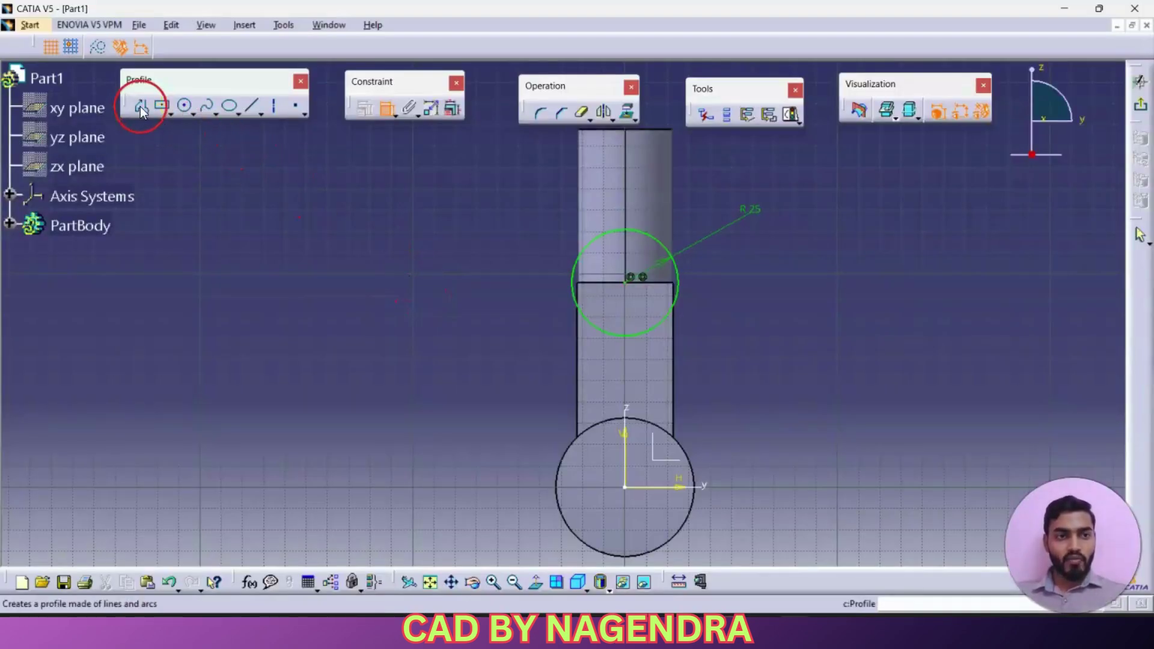
click(140, 107)
middle_drag(607, 223, 623, 306)
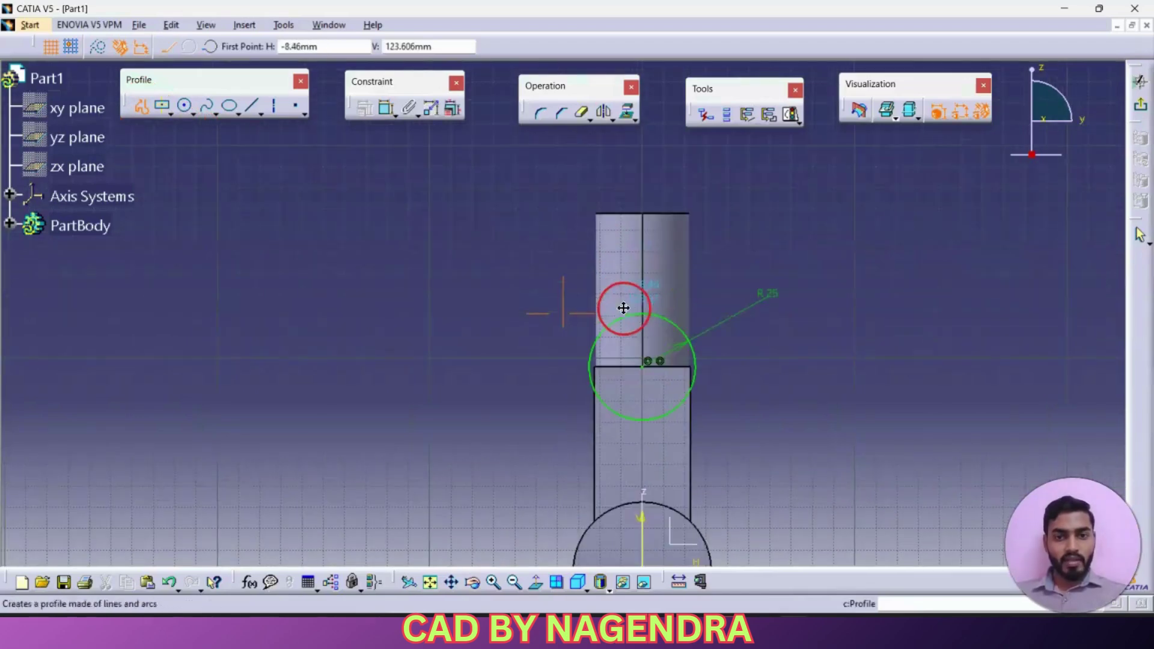
click(615, 340)
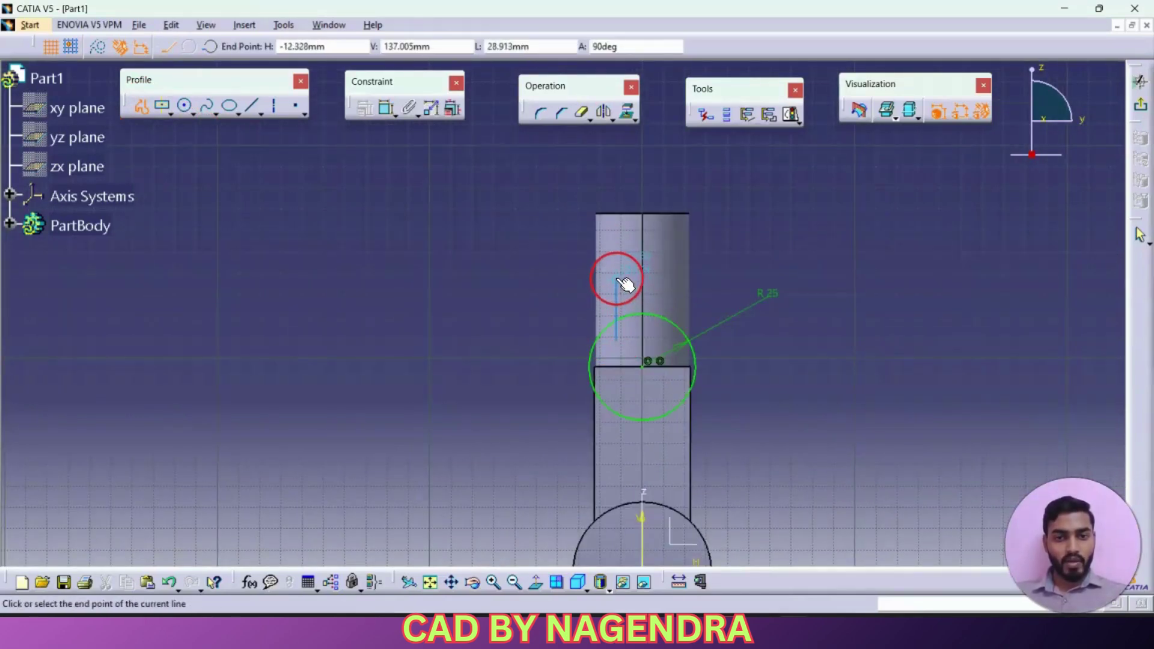
click(615, 278)
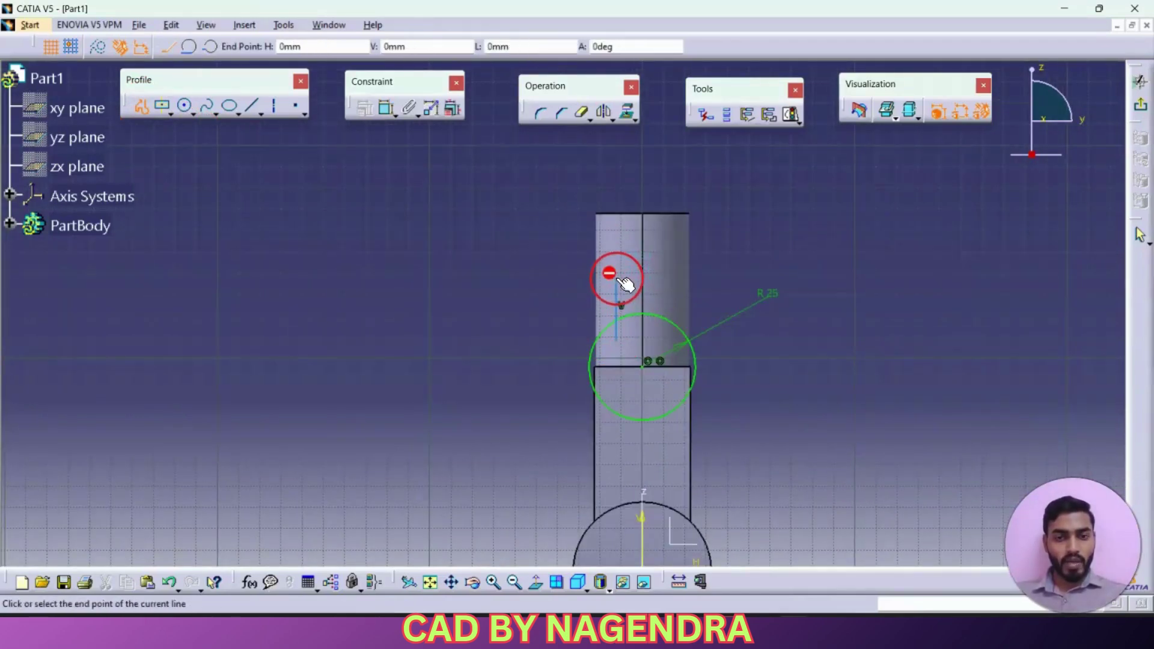
click(189, 48)
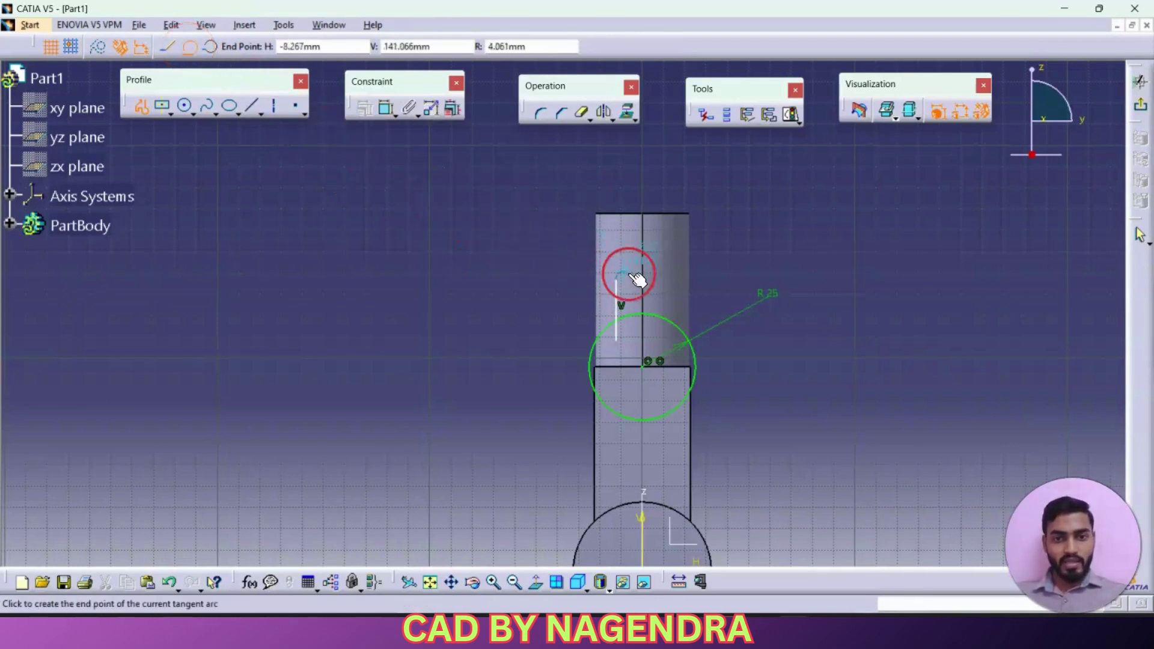
click(673, 284)
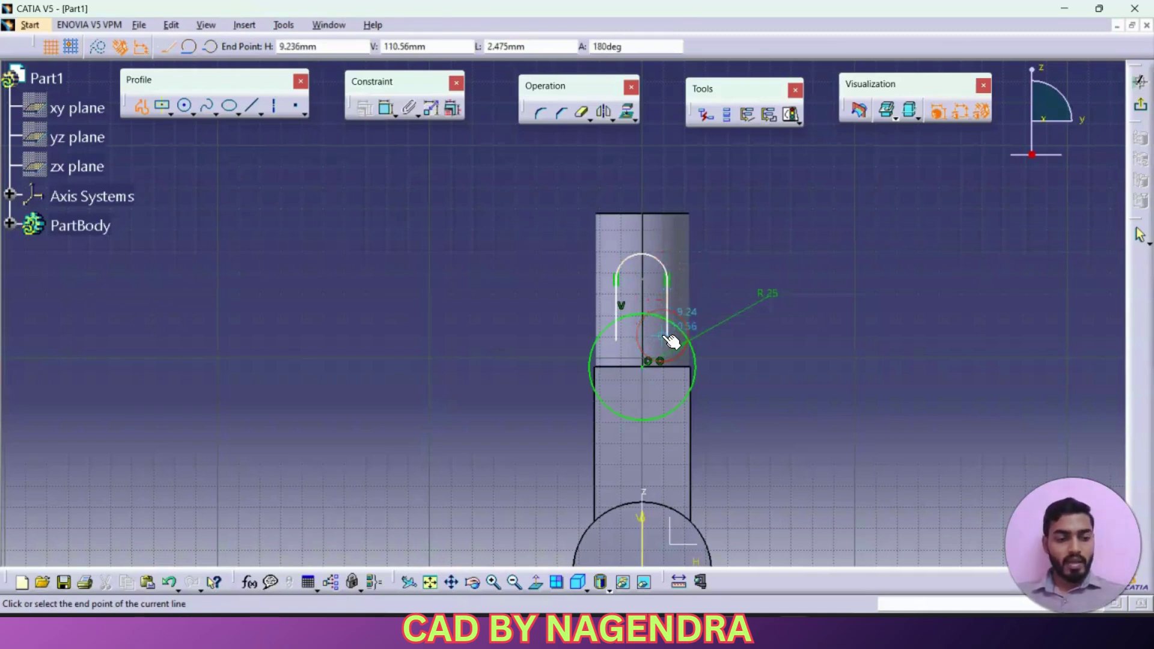
double_click(667, 337)
Step: Apply a vertical constraint to the second straight side of the inverted-U profile
click(669, 302)
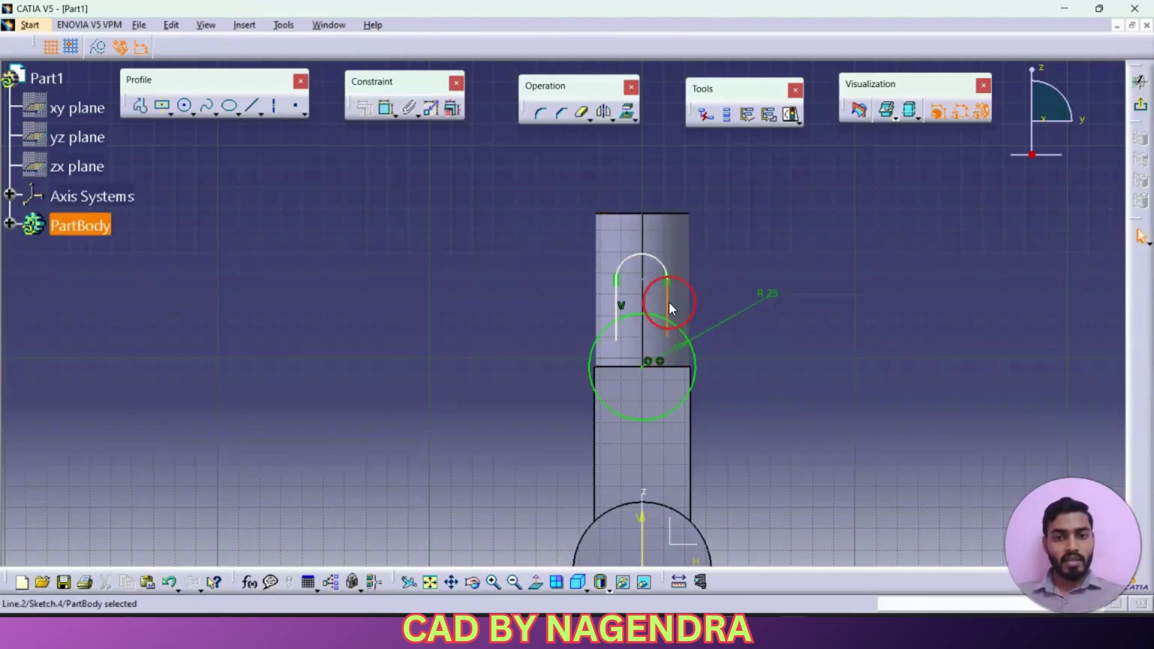
right_click(669, 302)
mouse_move(744, 531)
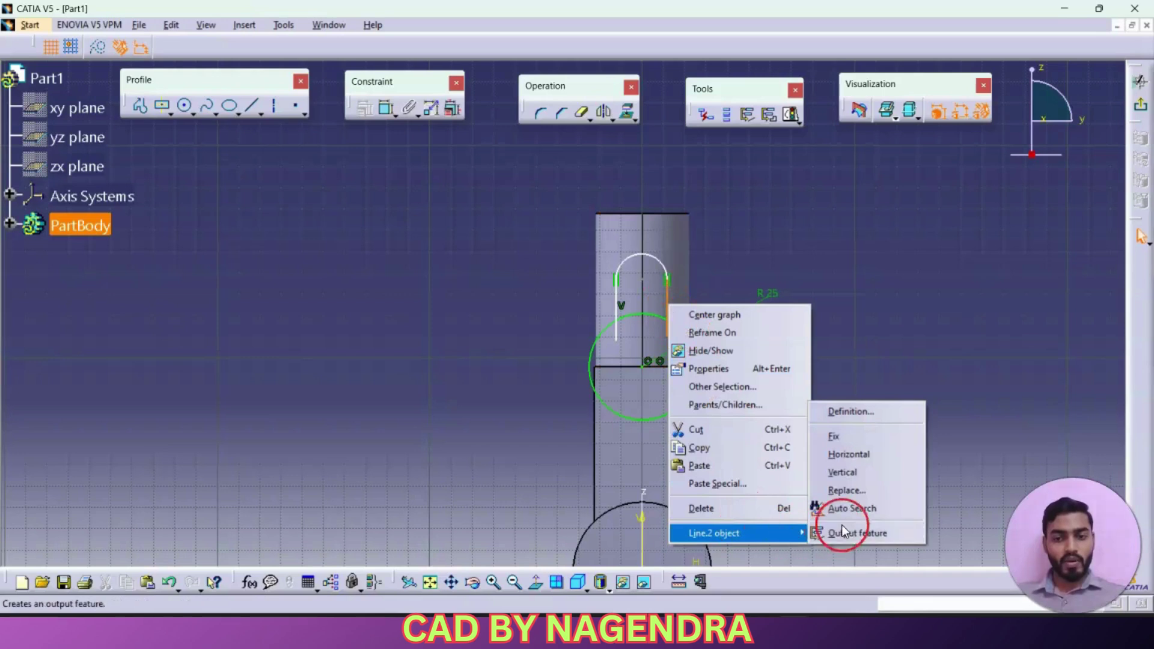
click(844, 473)
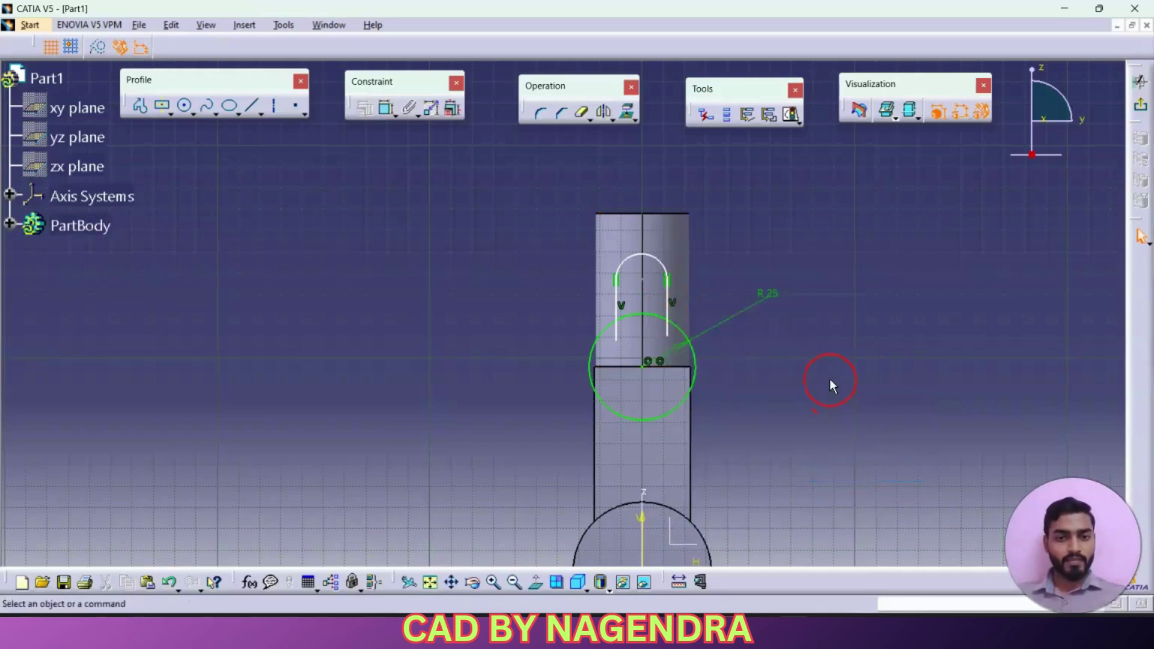
Step: Quick-trim both line ends inside the R25 circle so the U profile and circle form one outline
click(579, 118)
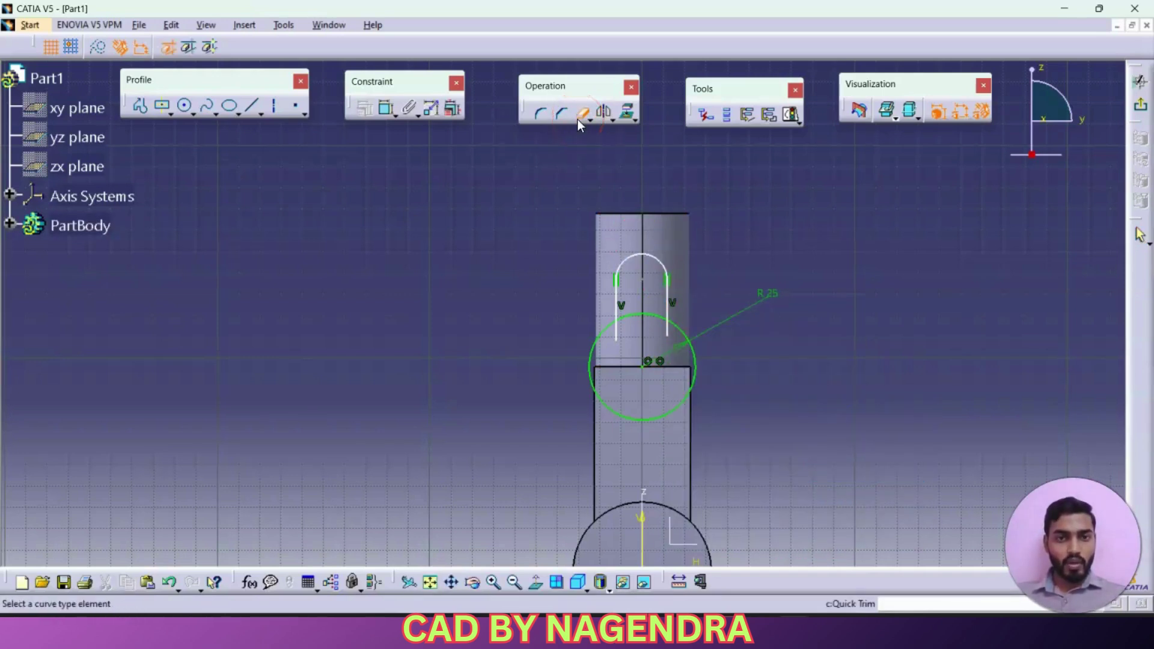
click(619, 335)
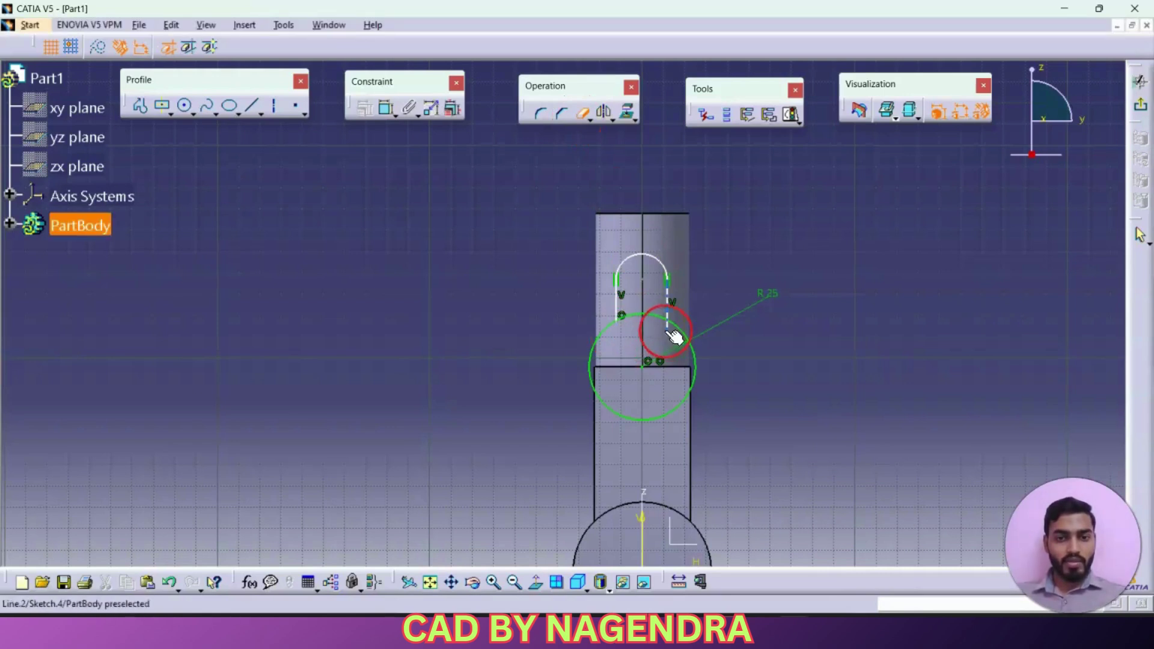
click(669, 337)
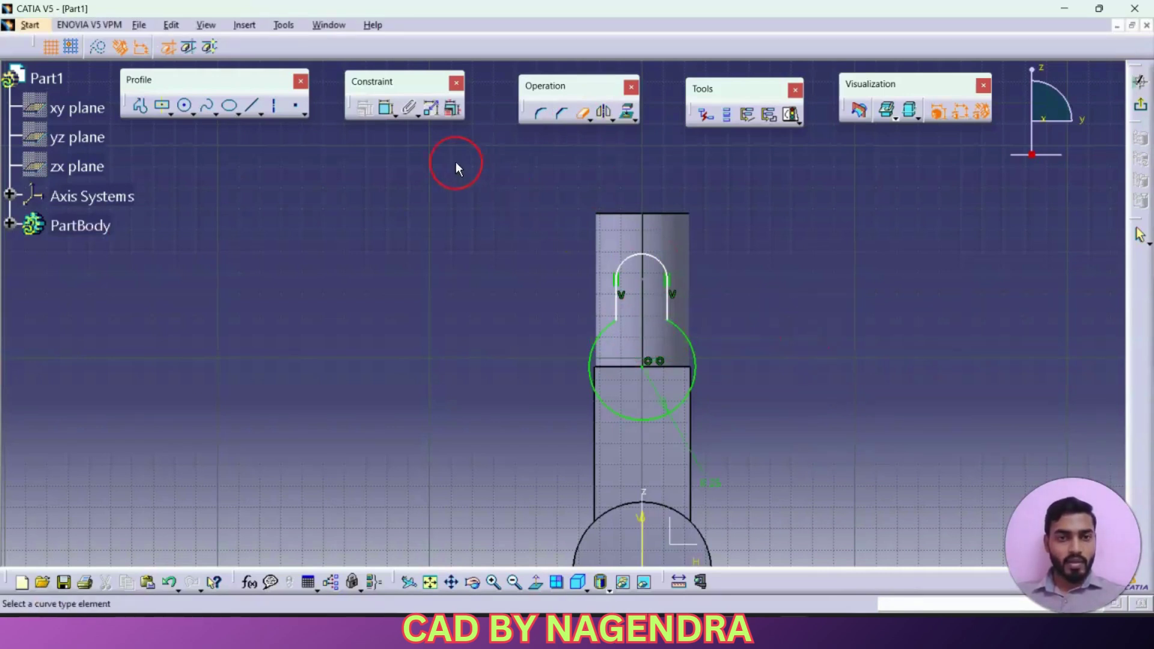
Step: Dimension the radius of the U profile's arc and set it to 14 mm, as given in the reference drawing
click(385, 108)
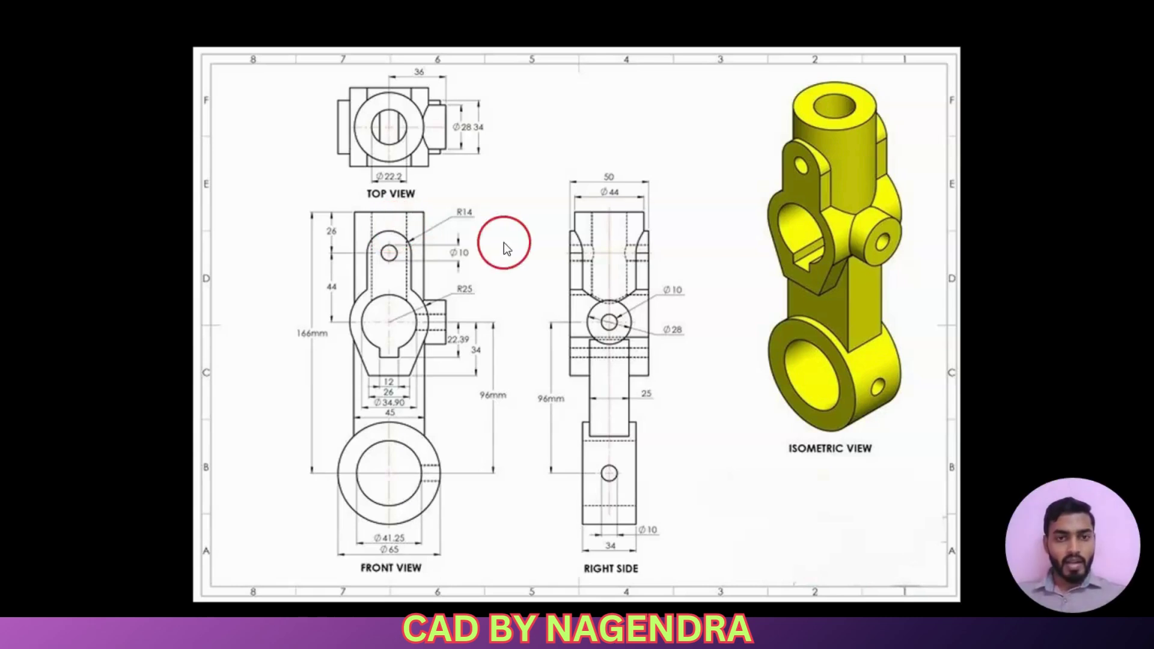
key(alt+Tab)
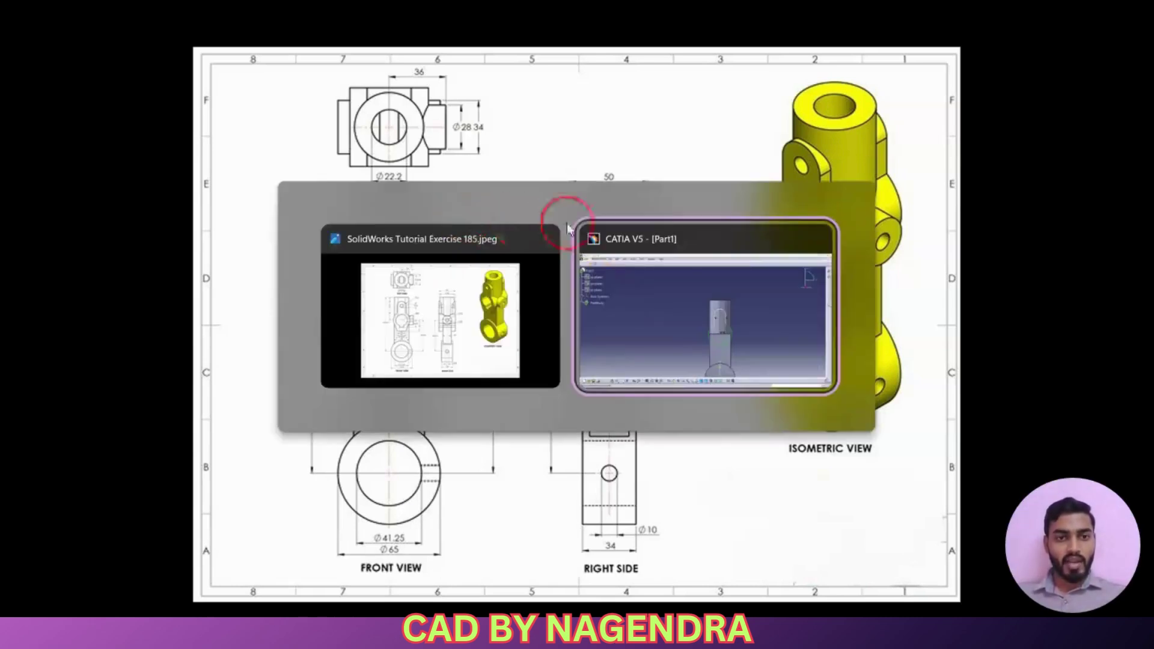
click(628, 260)
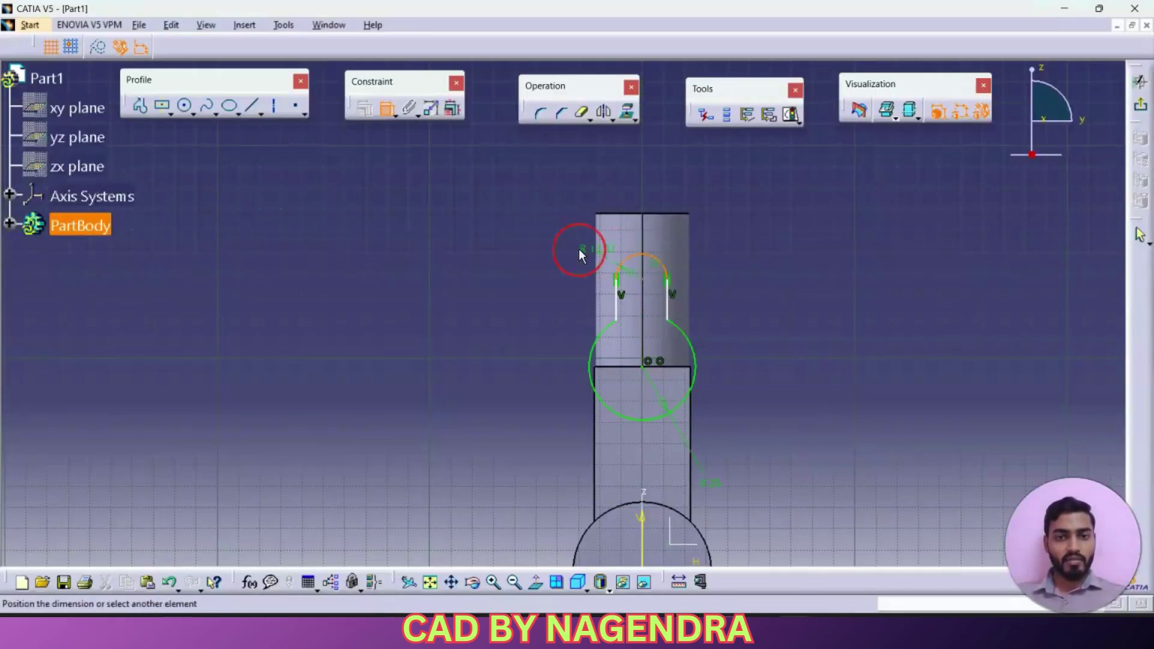
click(532, 237)
double_click(531, 237)
text(14)
key(Return)
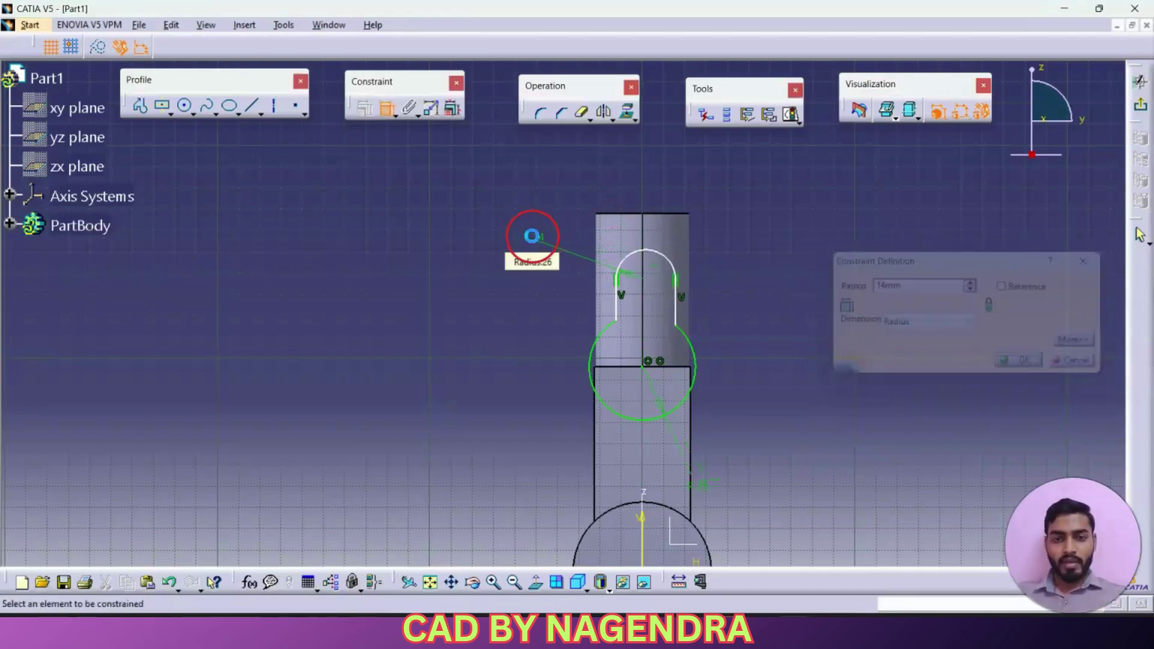
Step: Make the centre of the R14 arc coincident with the sketch's vertical axis
click(648, 279)
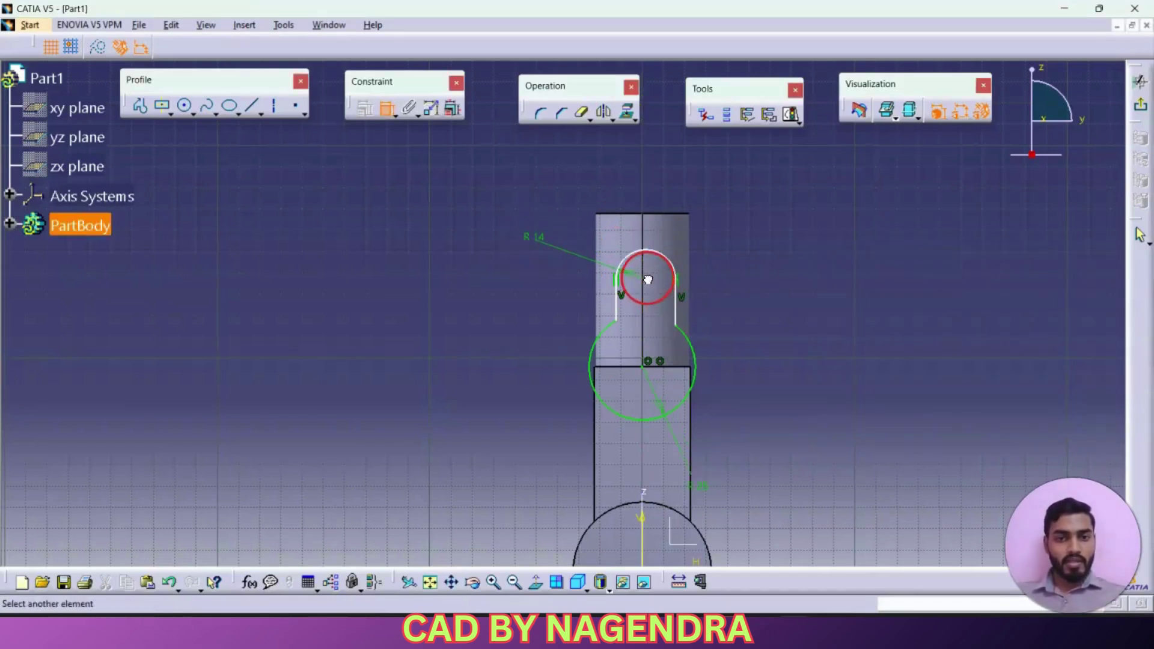
middle_drag(788, 402, 780, 337)
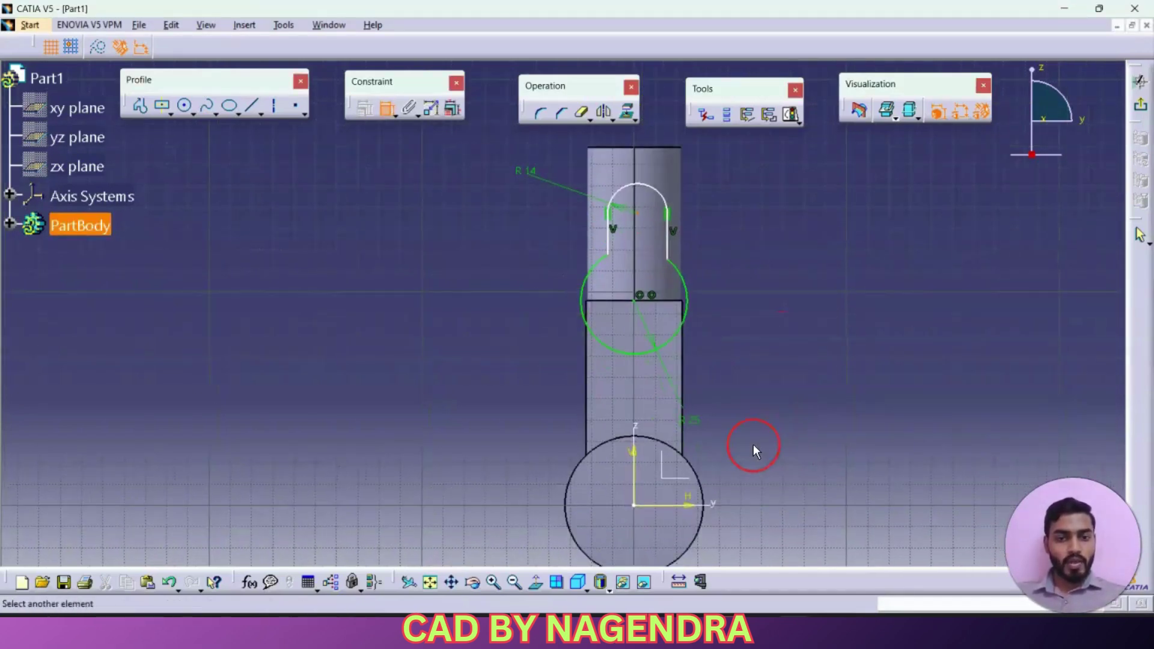
click(636, 464)
right_click(718, 356)
click(776, 409)
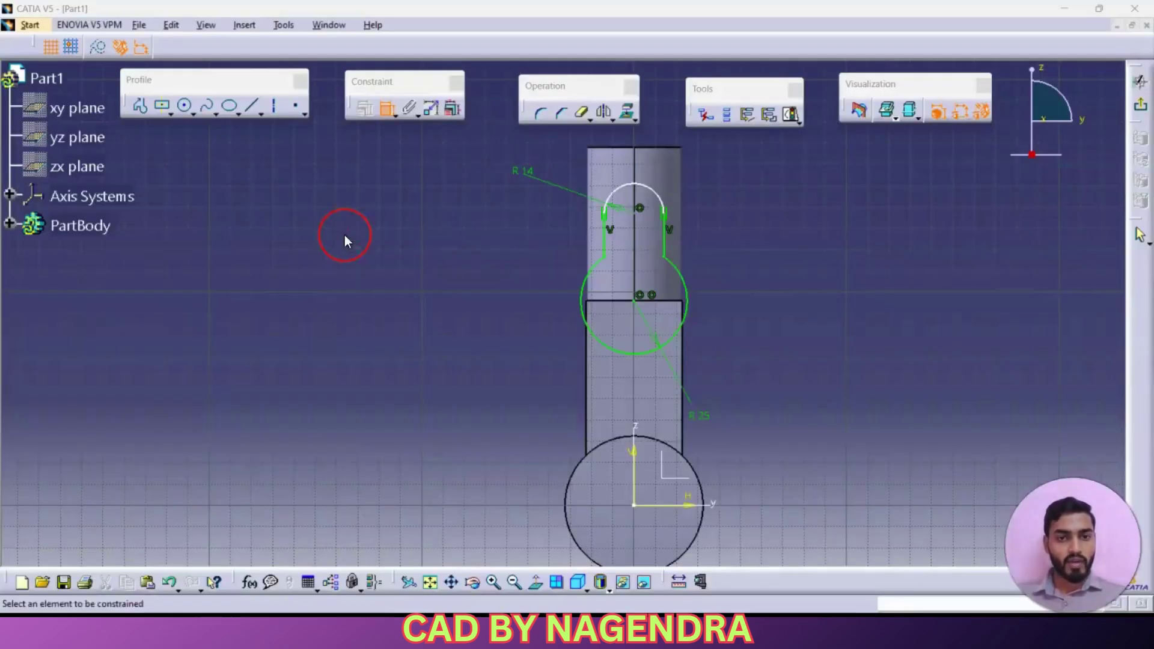
Step: Dimension the R14 arc's centre from the cylinder's top edge, set the distance to 26 mm, and consult the reference drawing
click(345, 238)
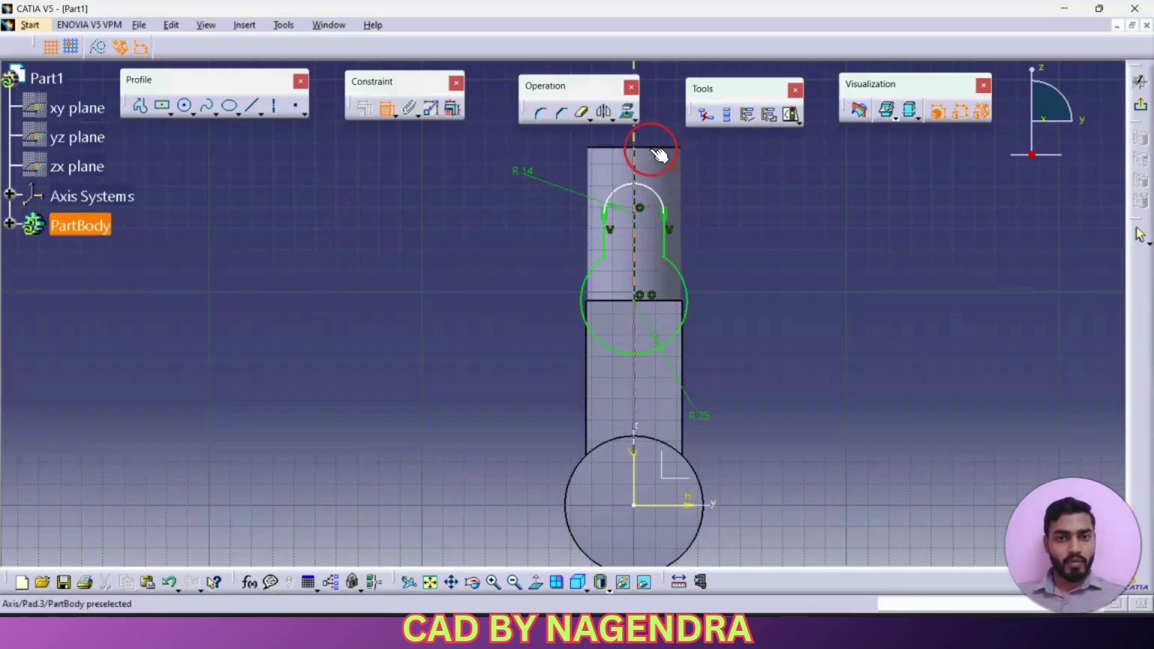
click(653, 148)
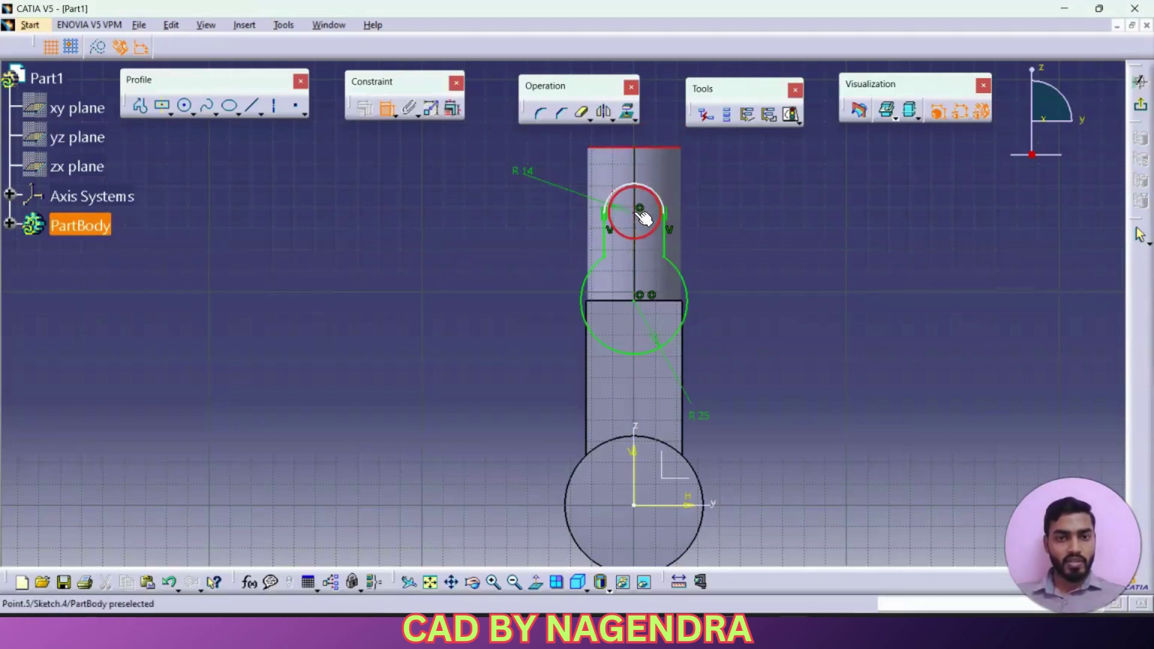
click(639, 207)
double_click(741, 181)
text(29)
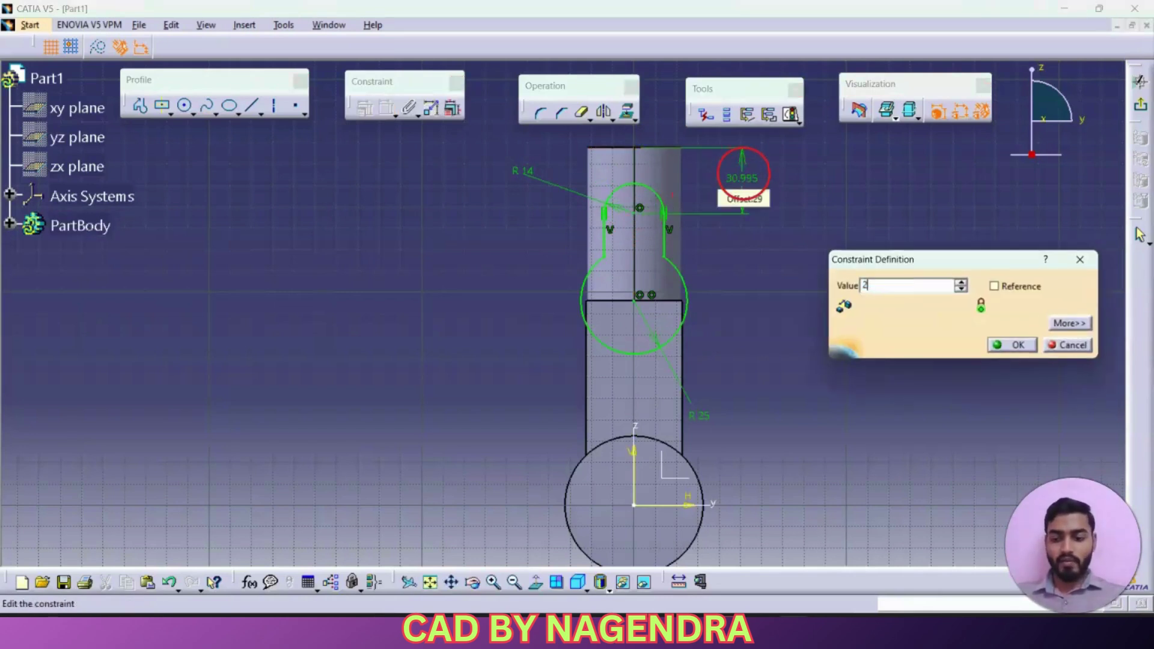
key(Return)
key(alt+Tab)
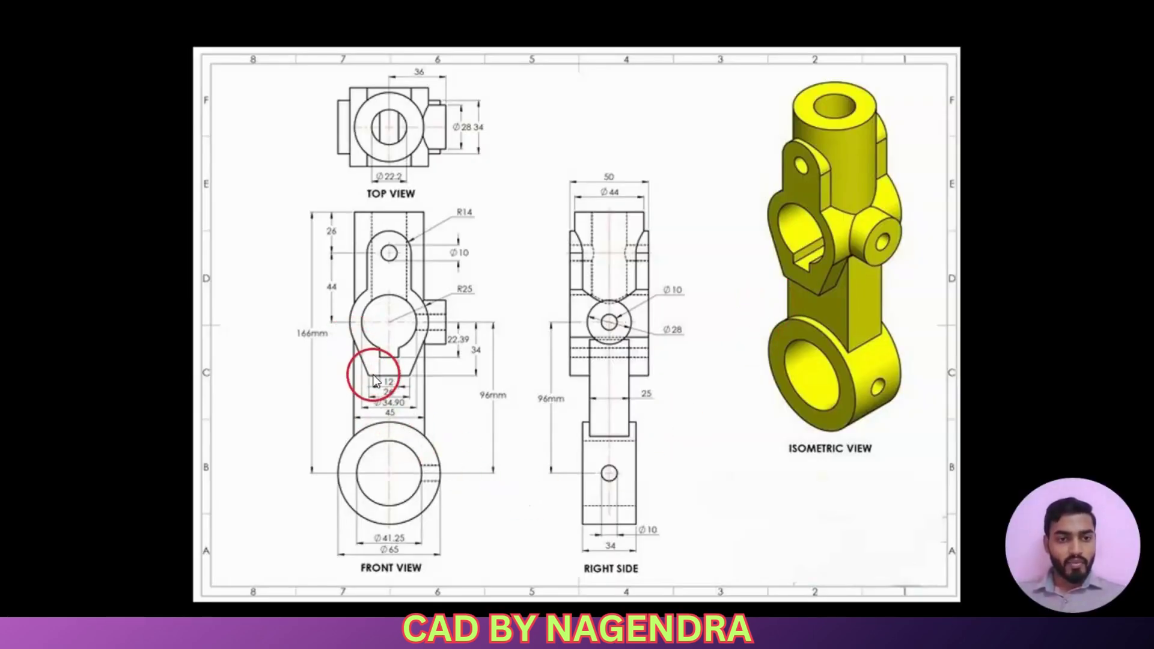
key(alt+Tab)
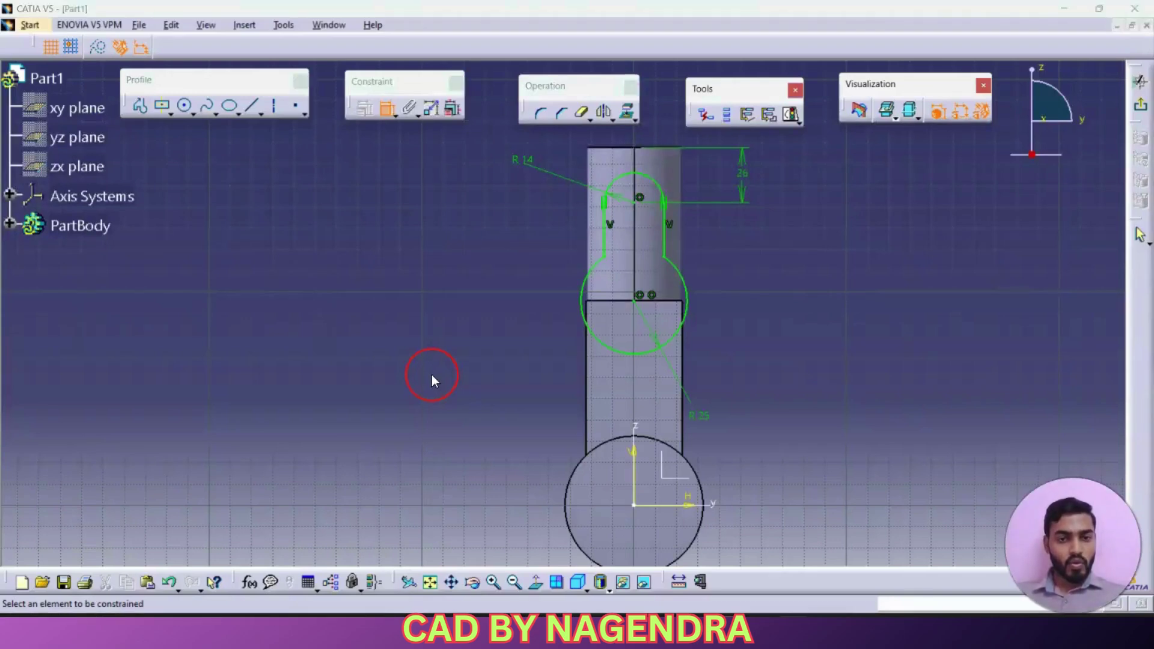
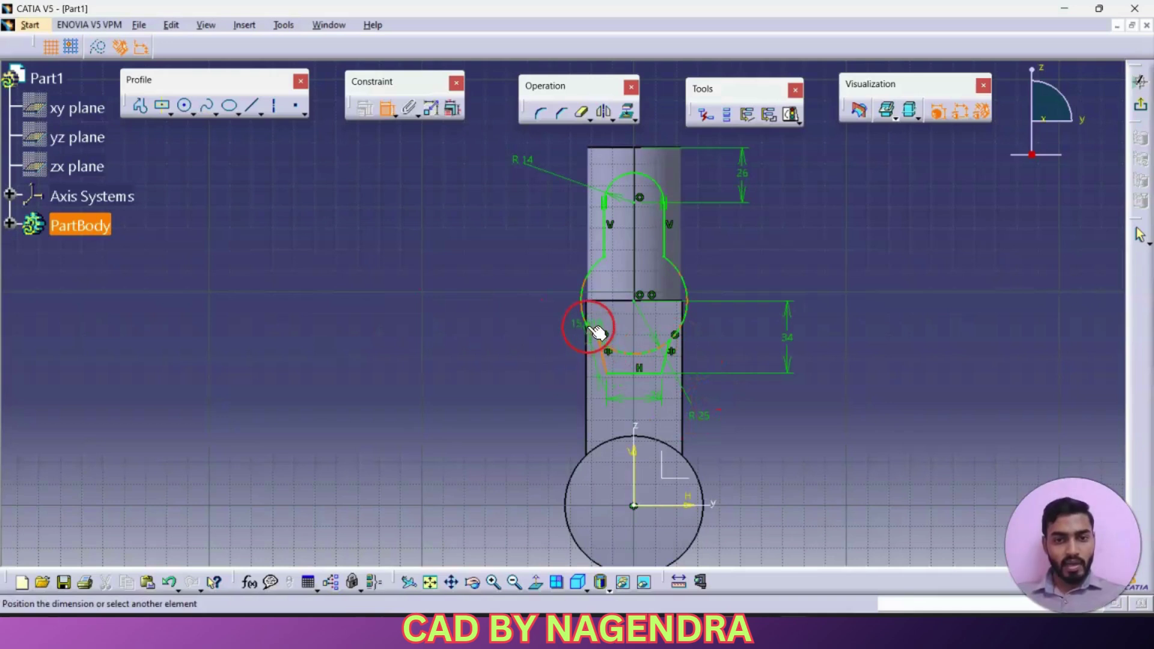
Step: Make the left slanted side tangent to the R25 circle and quick-trim the circle's lower arc inside the tapered outline
click(591, 328)
right_click(528, 326)
click(571, 395)
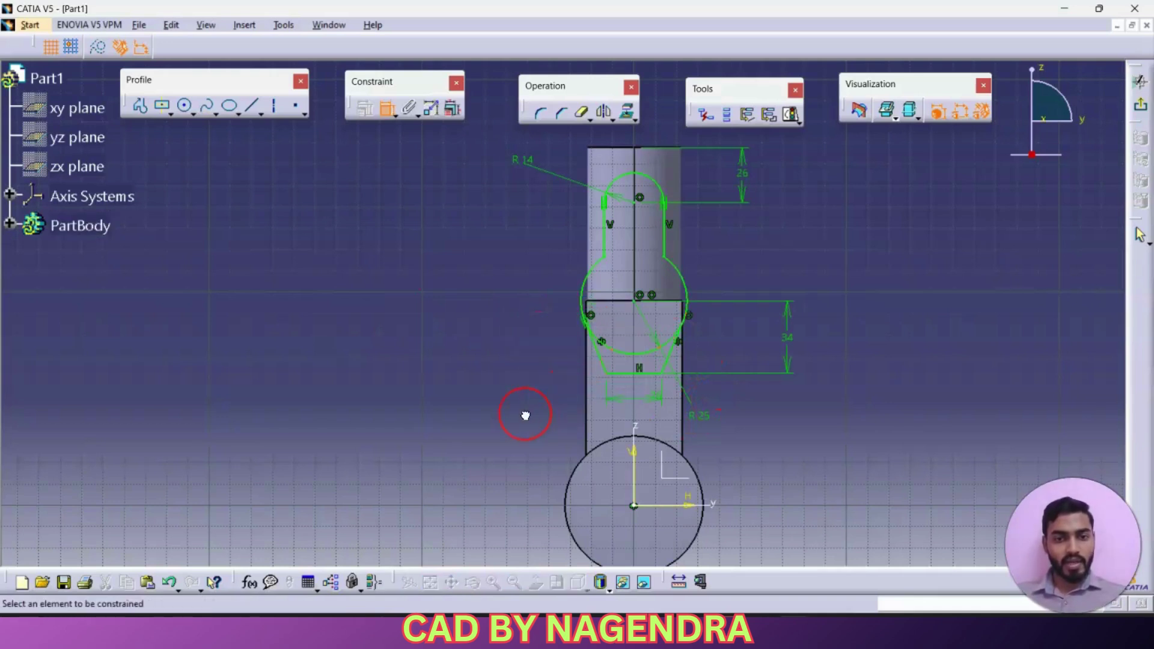
click(582, 114)
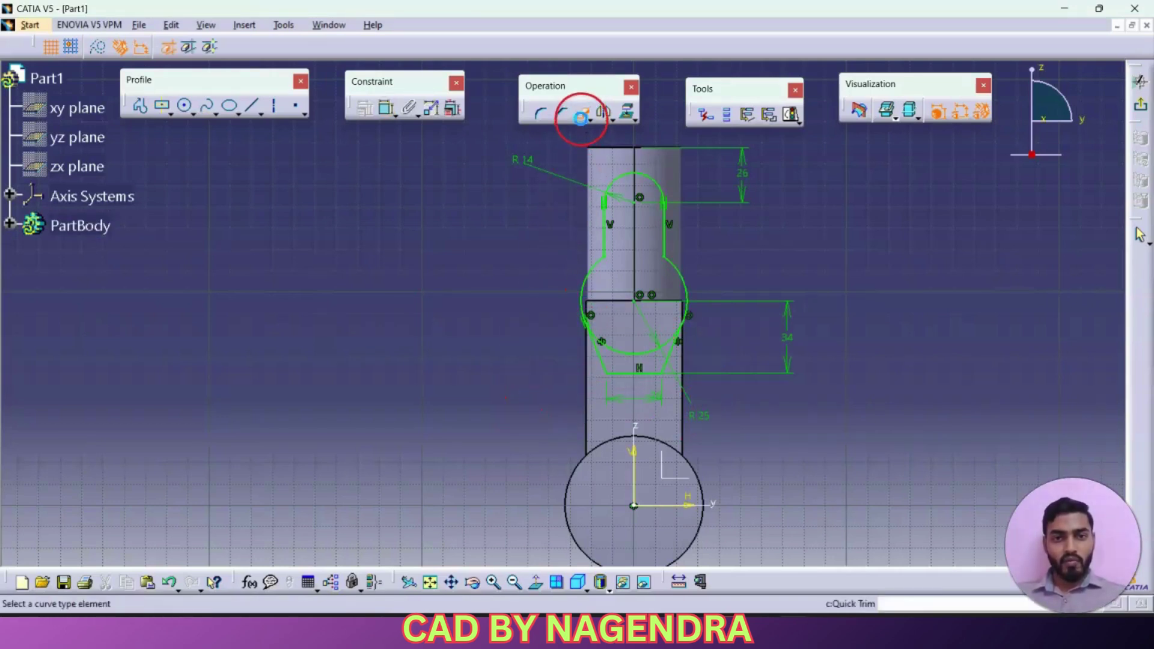
click(626, 355)
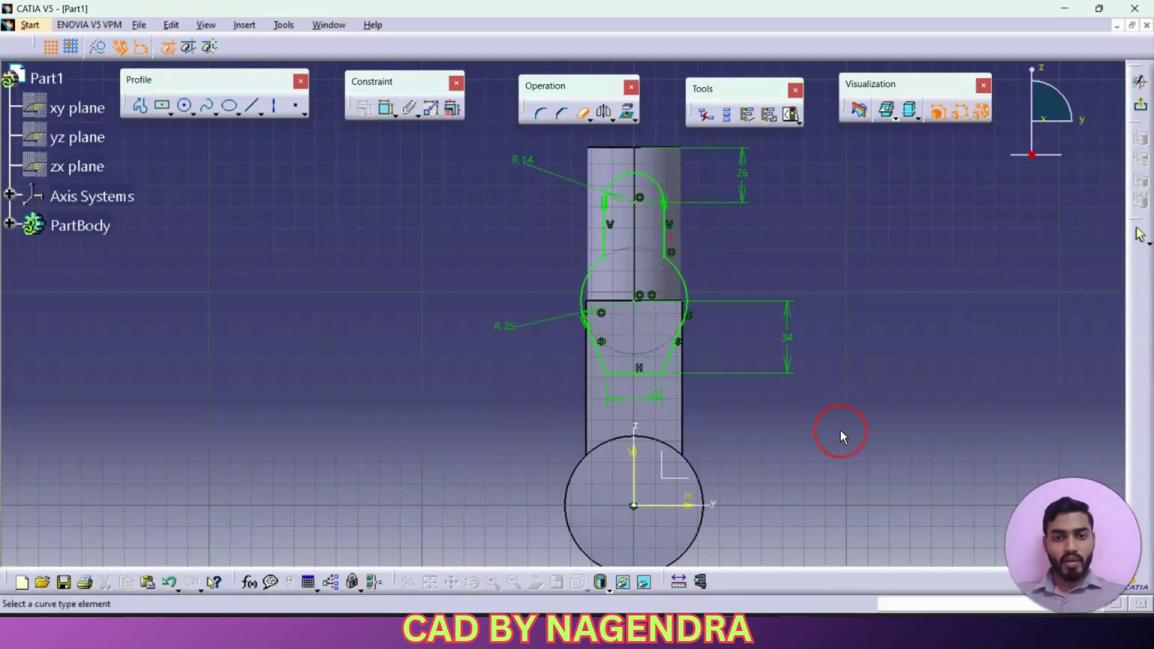
Step: Check the side-plate sketch with the solving status and sketch analysis, and exit the sketch
click(794, 119)
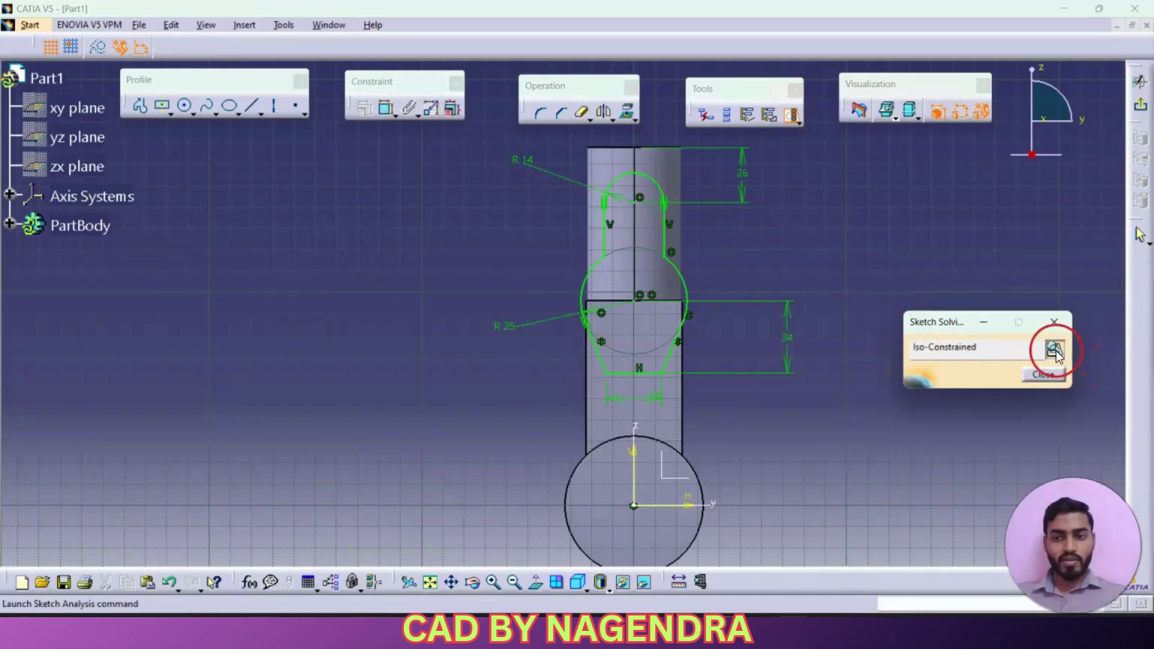
click(1053, 348)
click(743, 119)
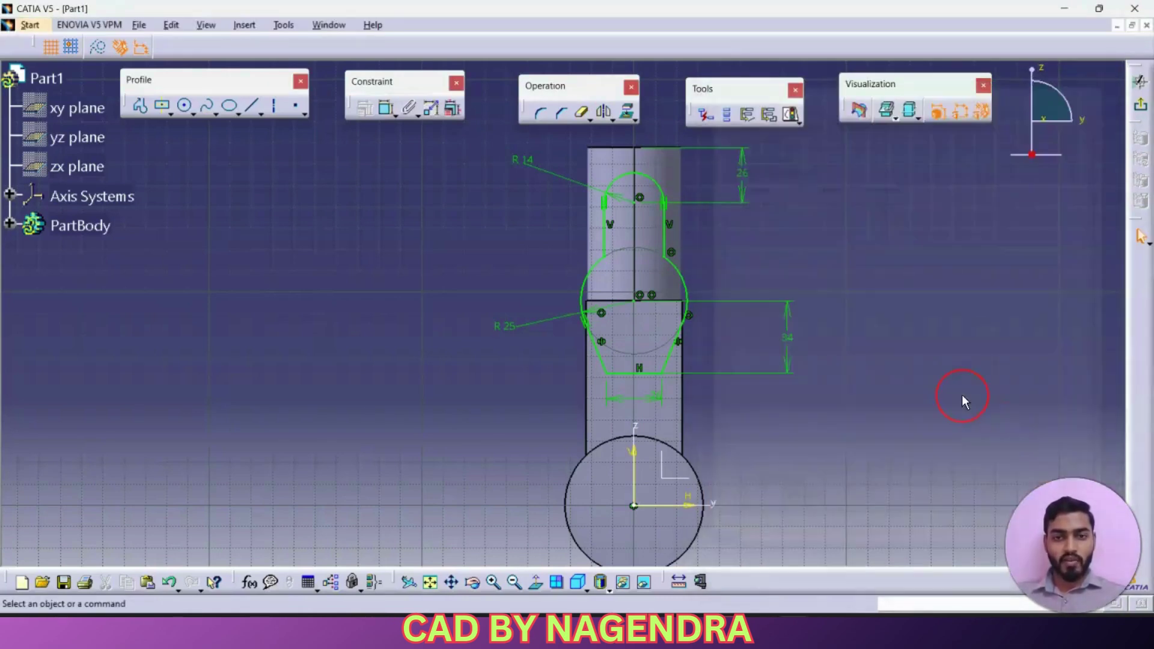
click(1069, 535)
click(1141, 113)
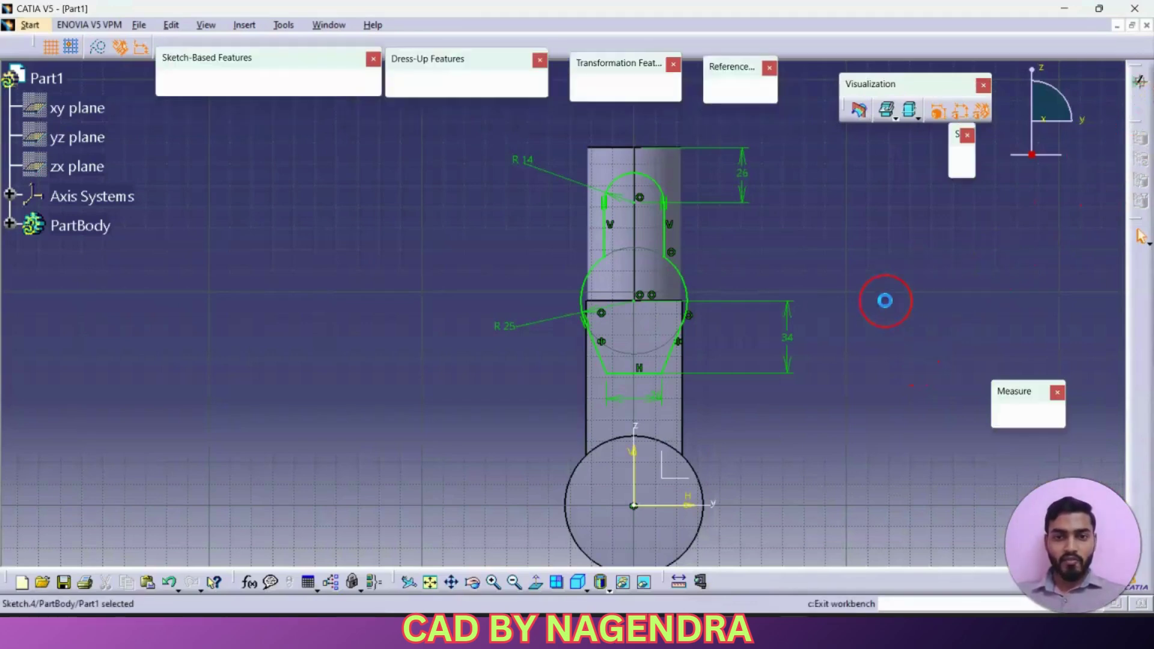
Step: Pad the side-plate profile 25 mm with mirrored extent, following the overall width in the reference drawing
middle_drag(850, 327, 757, 337)
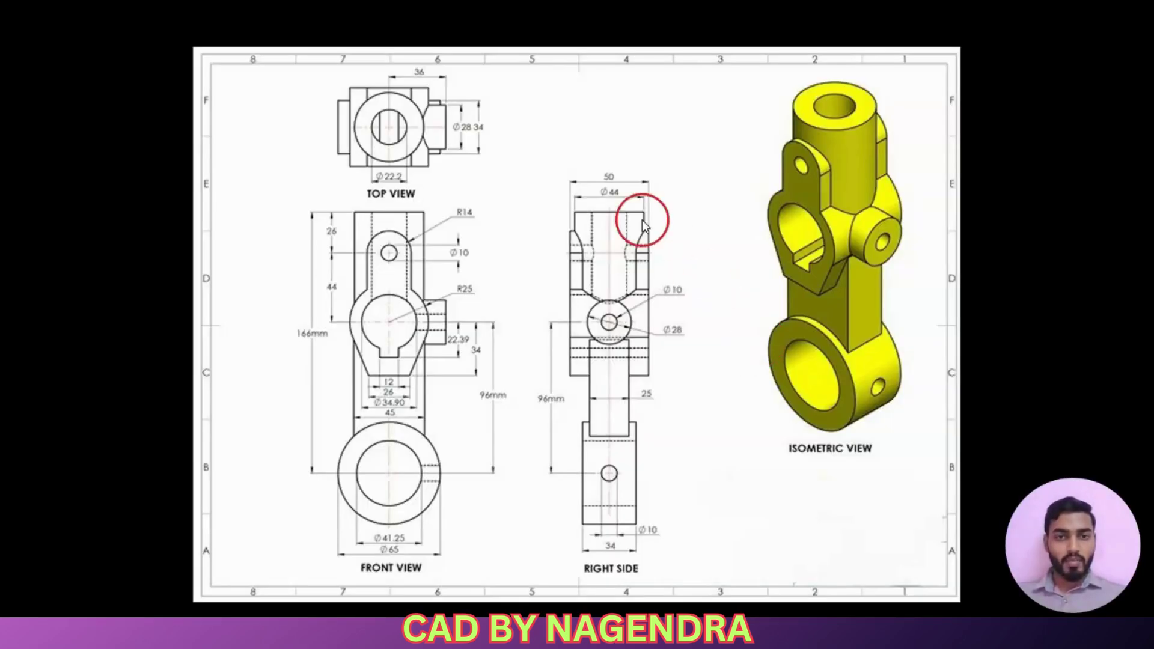
key(alt+Tab)
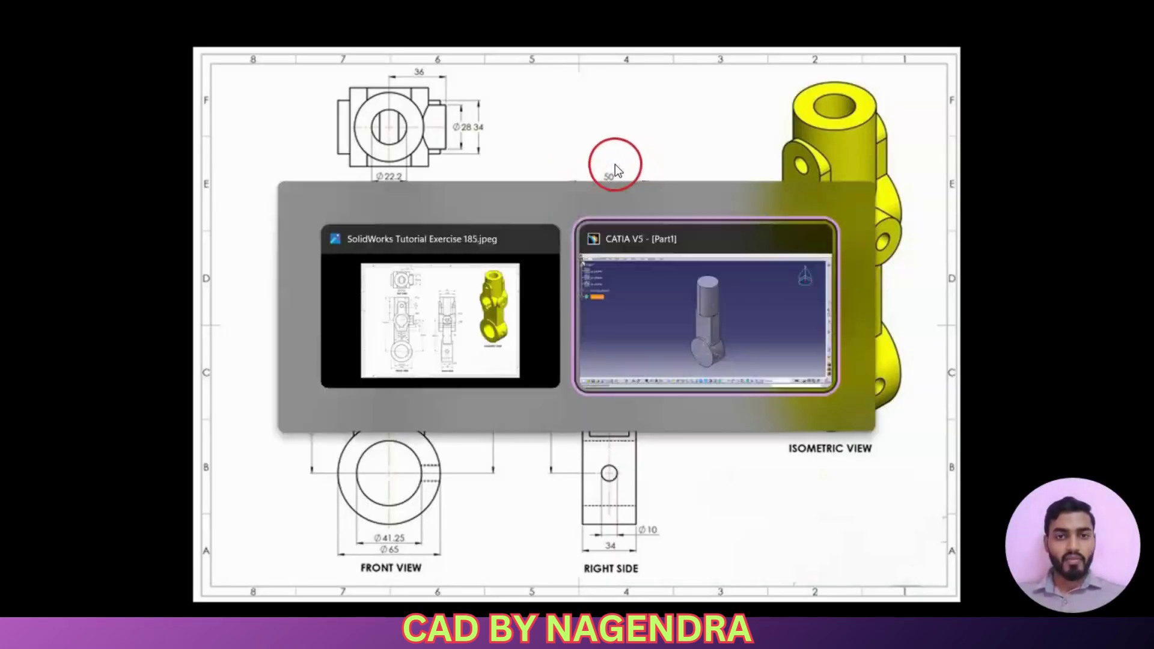
click(177, 87)
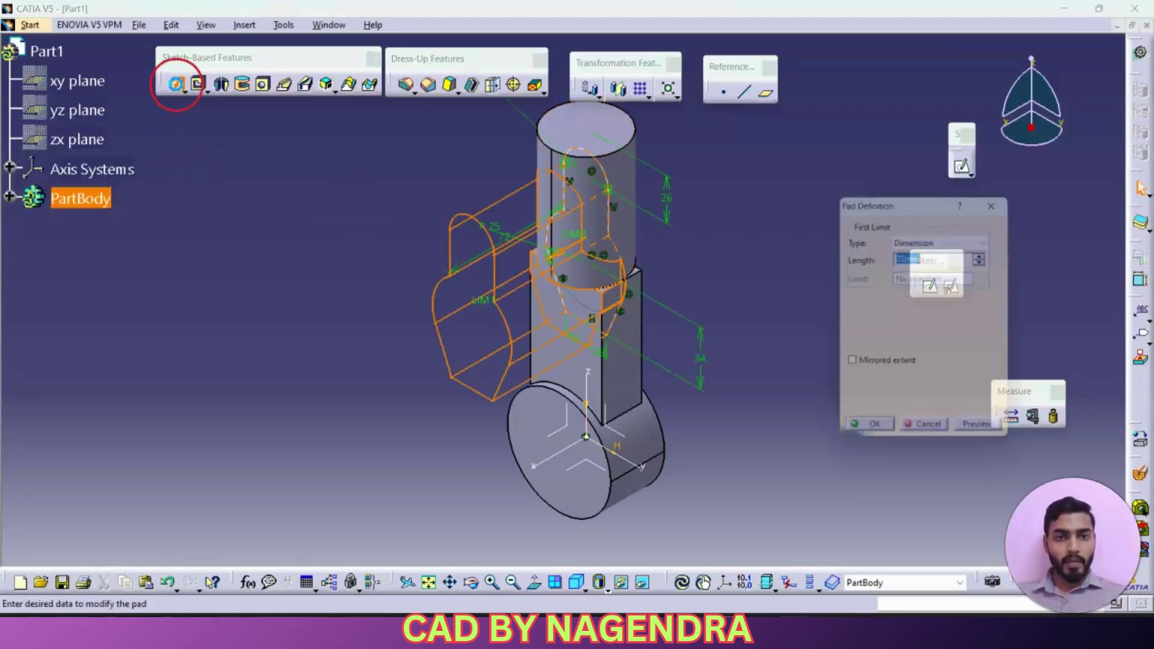
click(851, 369)
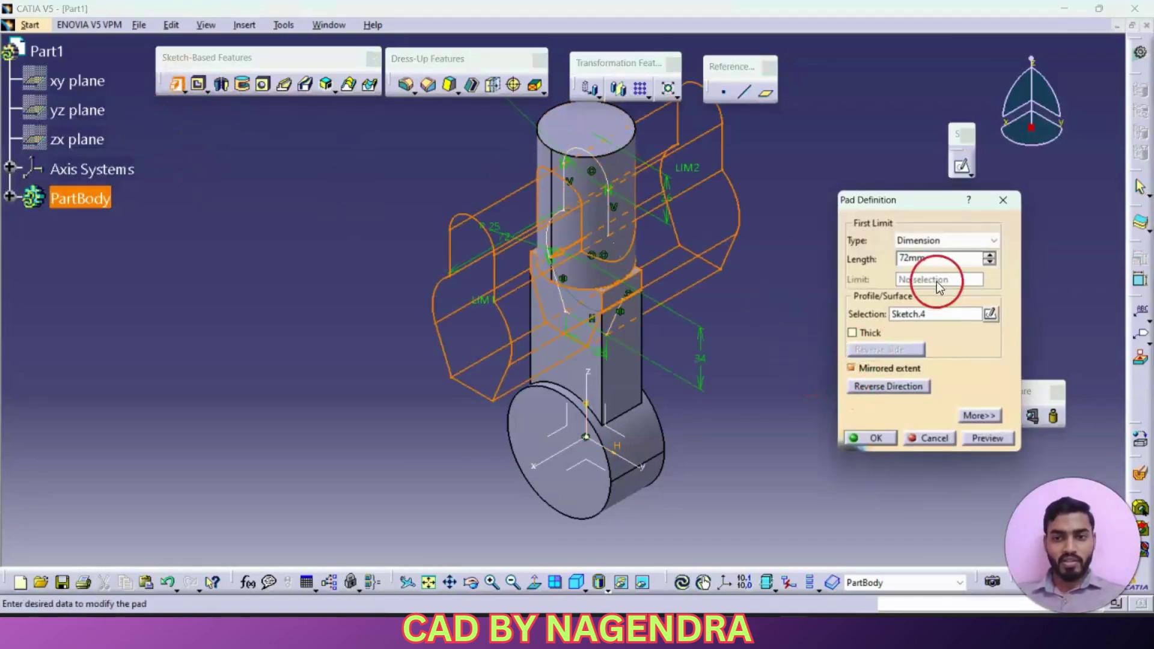
key(alt+Tab)
key(alt+Tab)
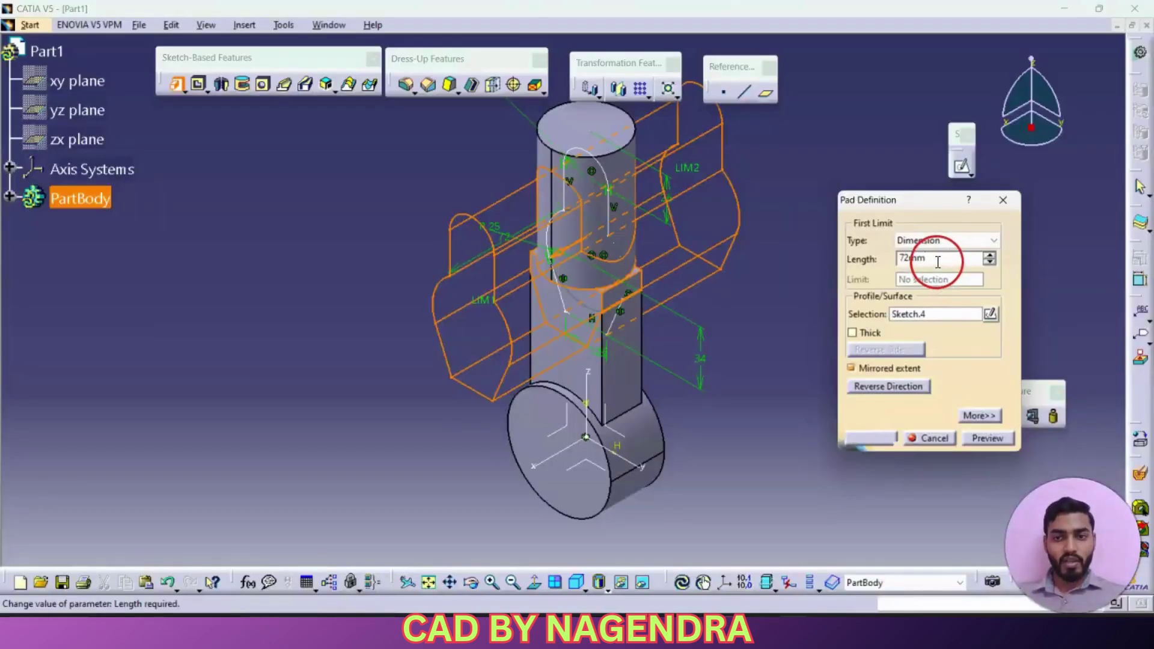
text(25)
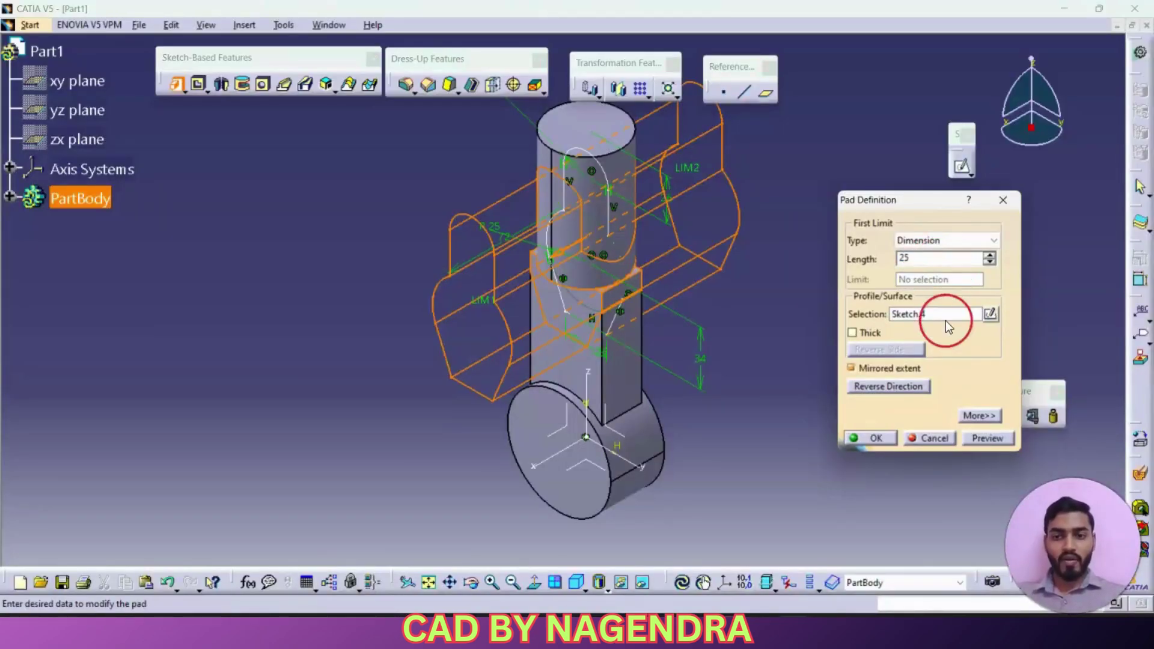
click(978, 445)
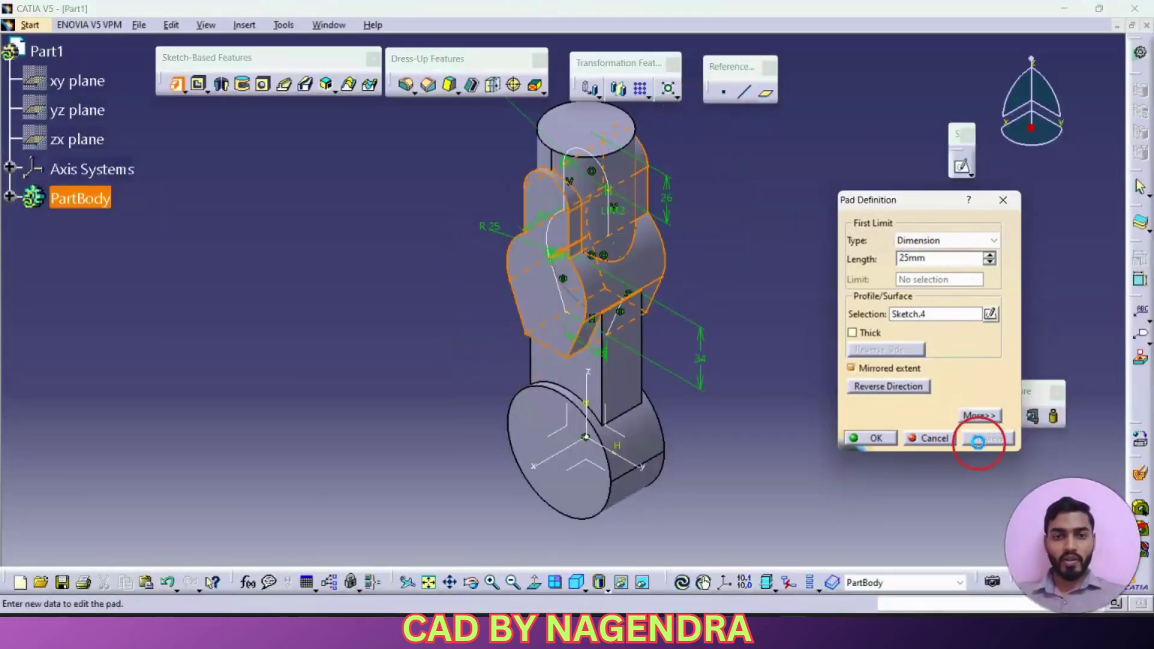
click(873, 438)
middle_drag(734, 361, 740, 391)
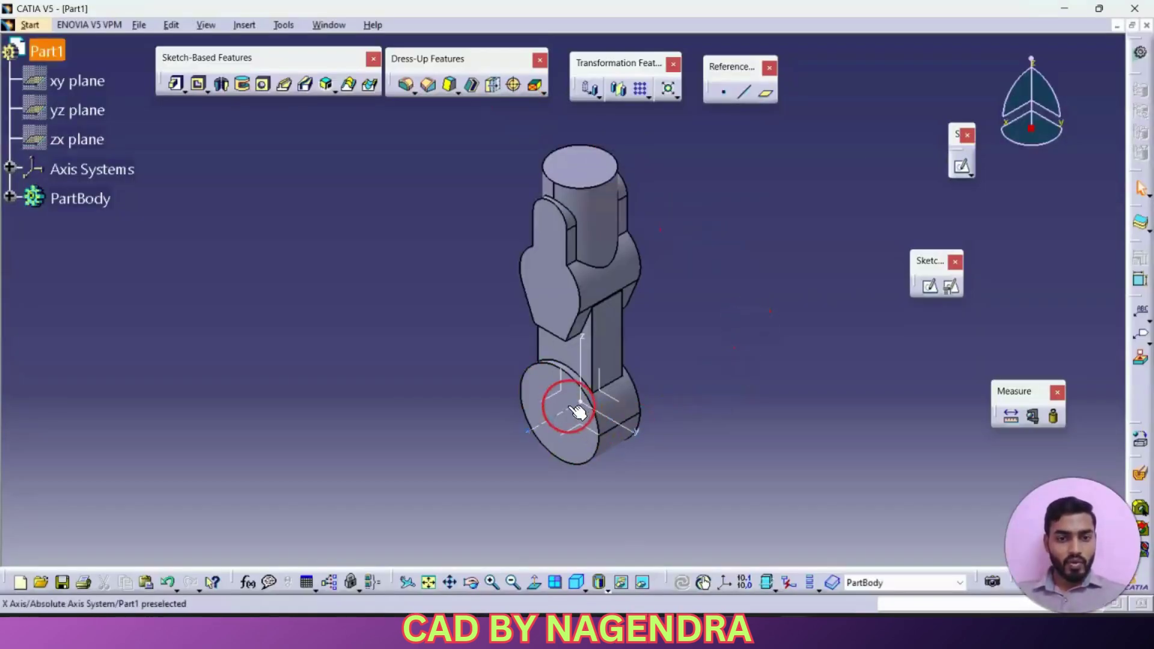
Step: Create a positioned sketch on the absolute axis system's ZX plane with Reverse H and Swap enabled
click(952, 288)
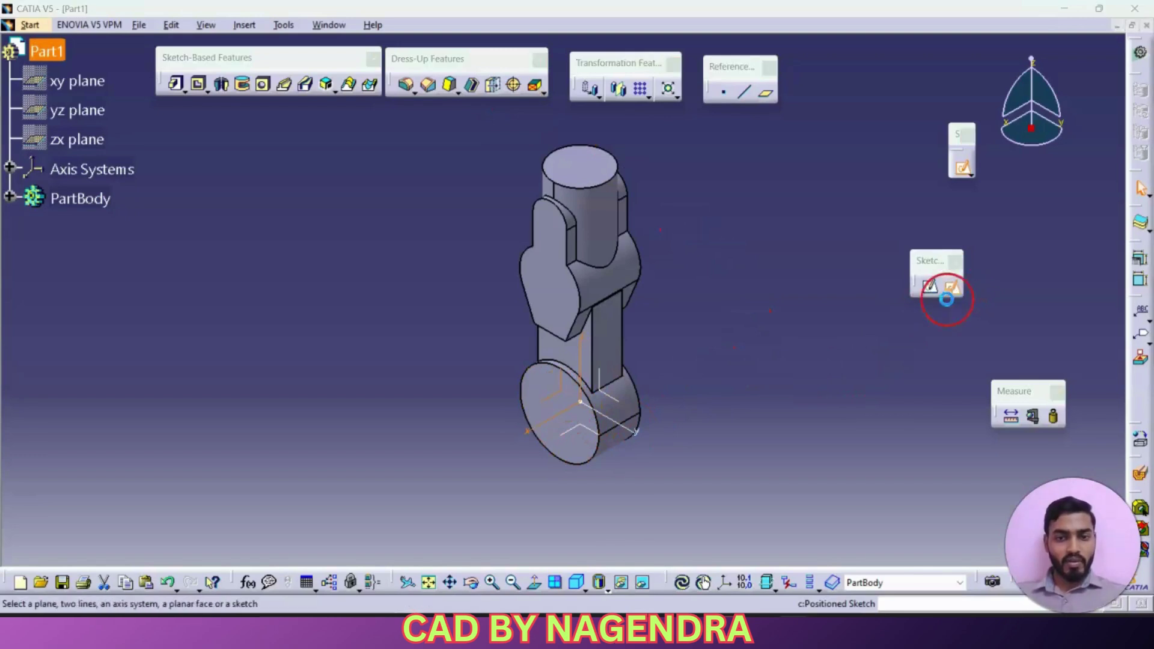
click(839, 339)
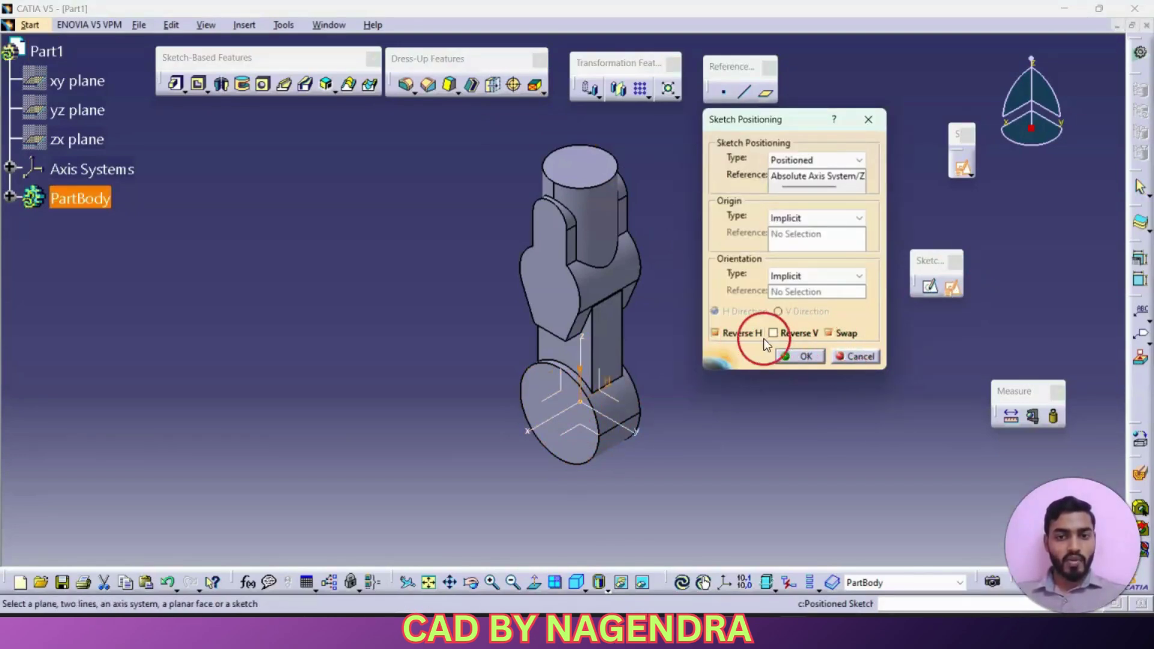
click(809, 359)
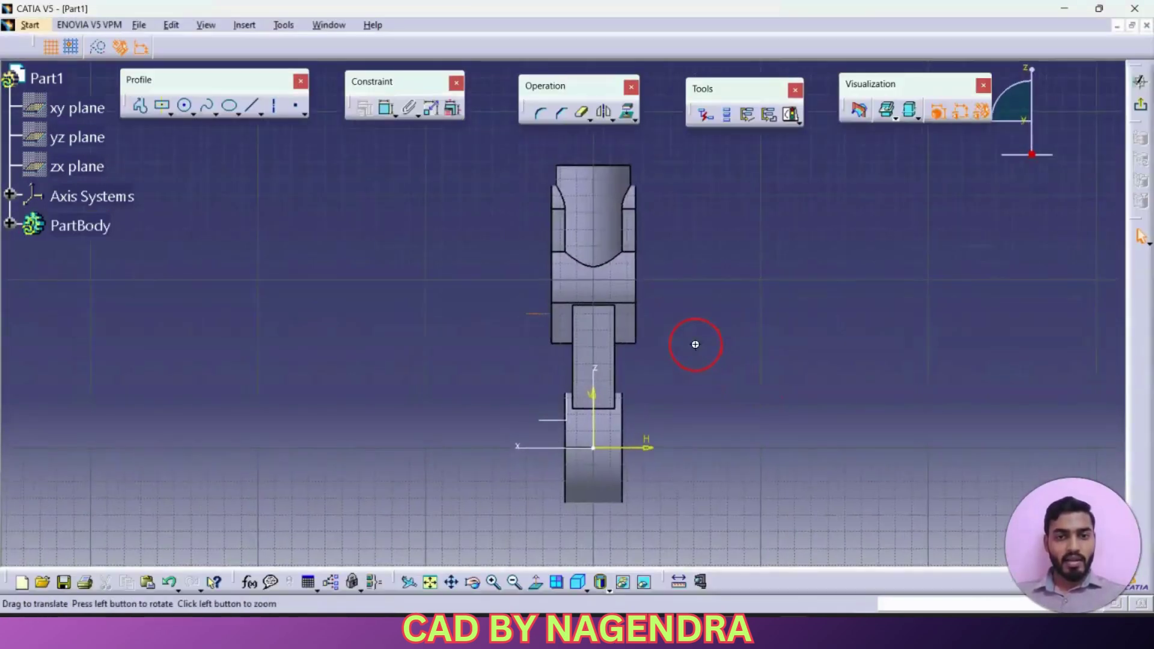
Step: Draw a circle about 34 mm in diameter over the upper block, centred on the vertical axis
click(184, 109)
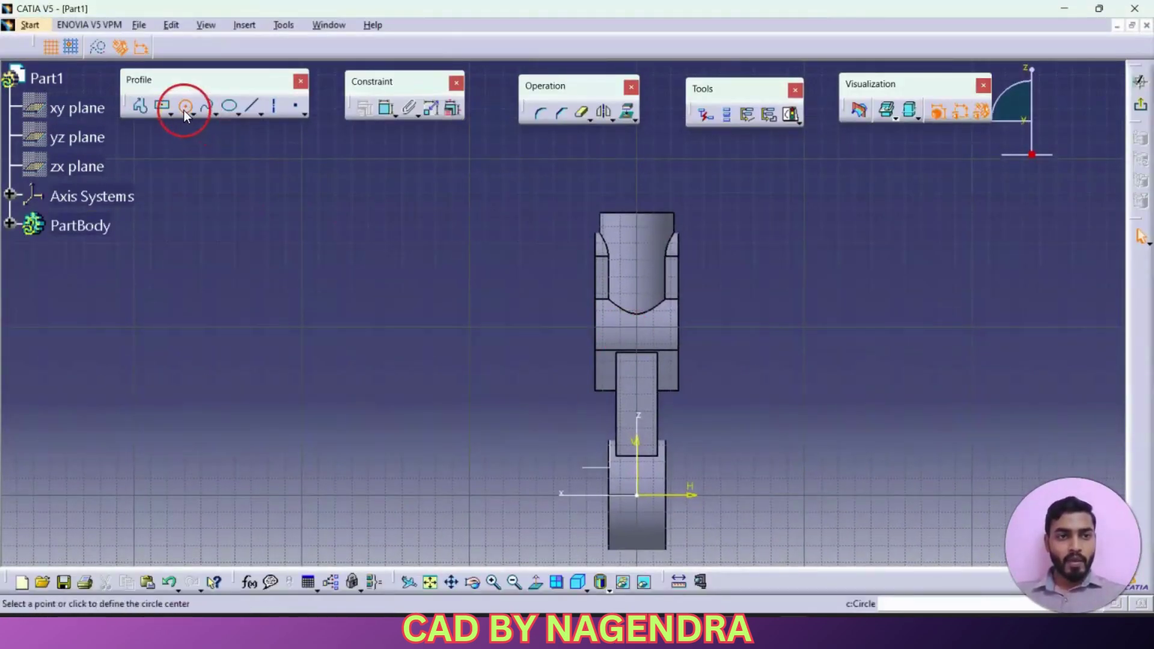
click(636, 334)
click(655, 347)
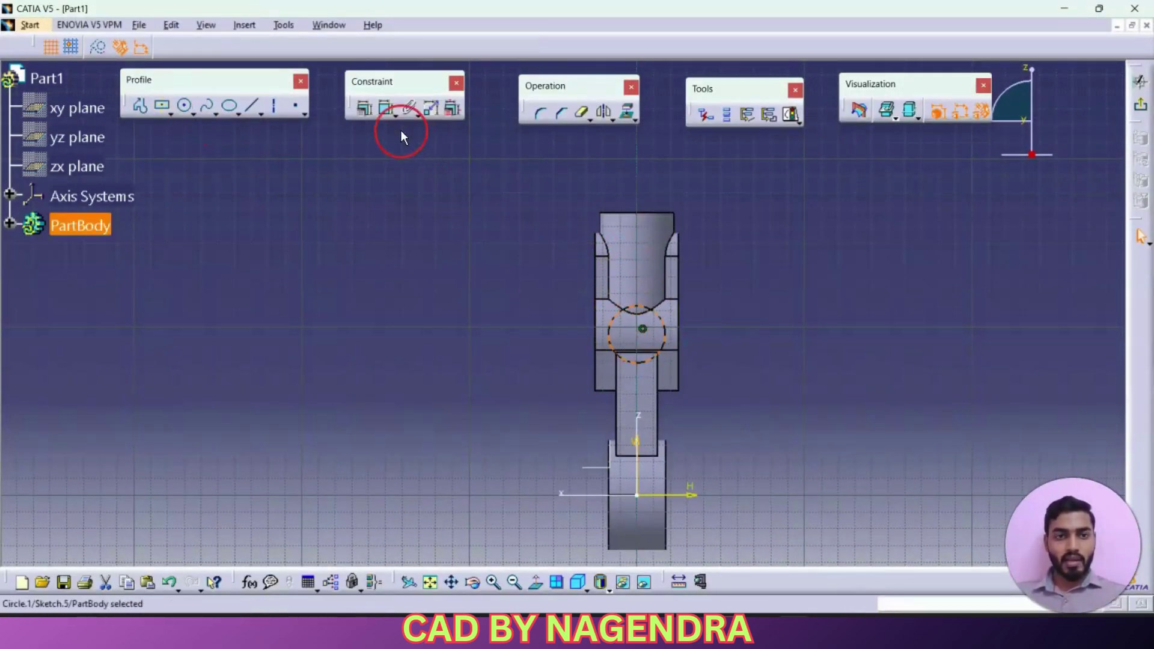
Step: Dimension the circle as a diameter and set it to 28 mm
click(386, 110)
click(663, 330)
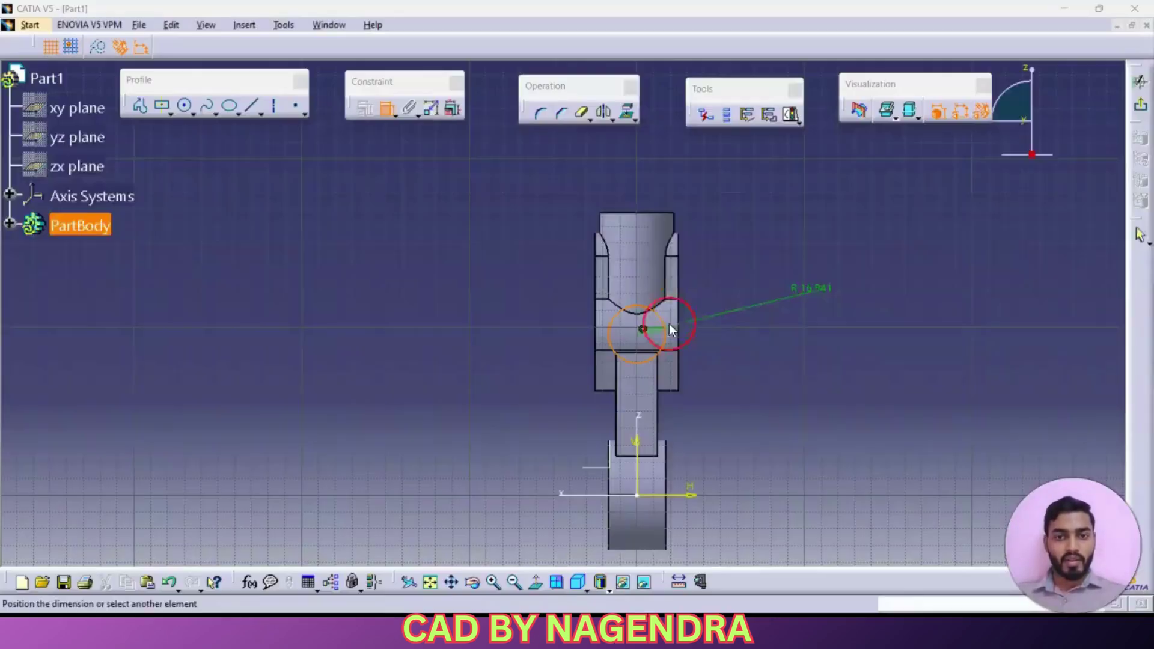
click(690, 297)
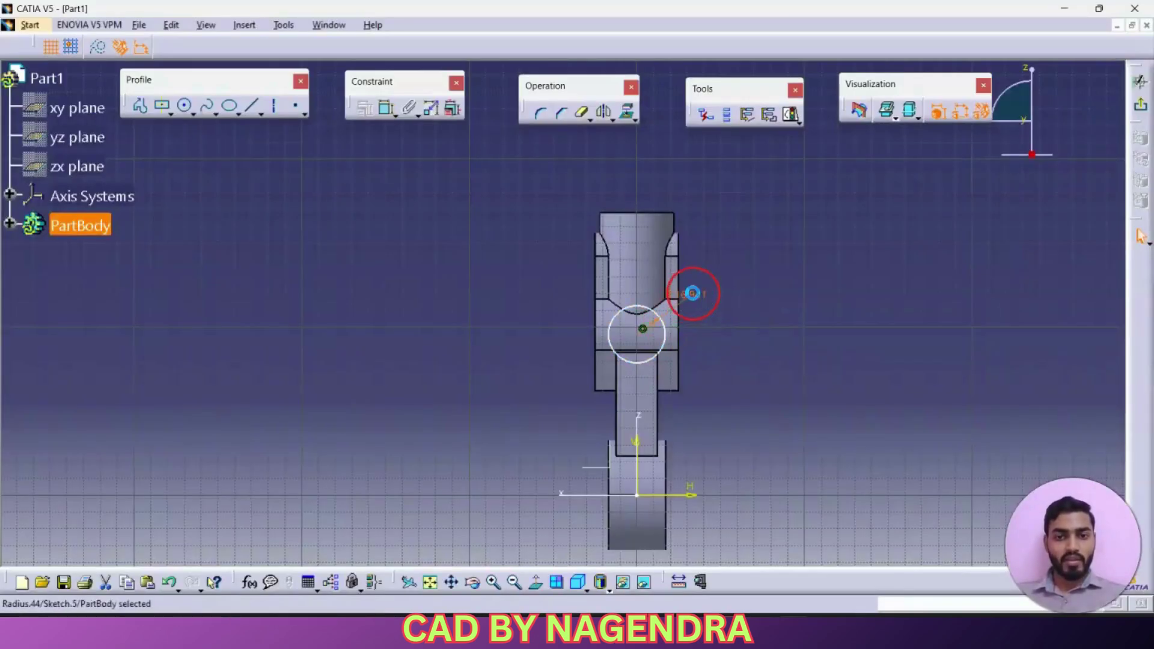
double_click(690, 295)
click(889, 328)
click(906, 347)
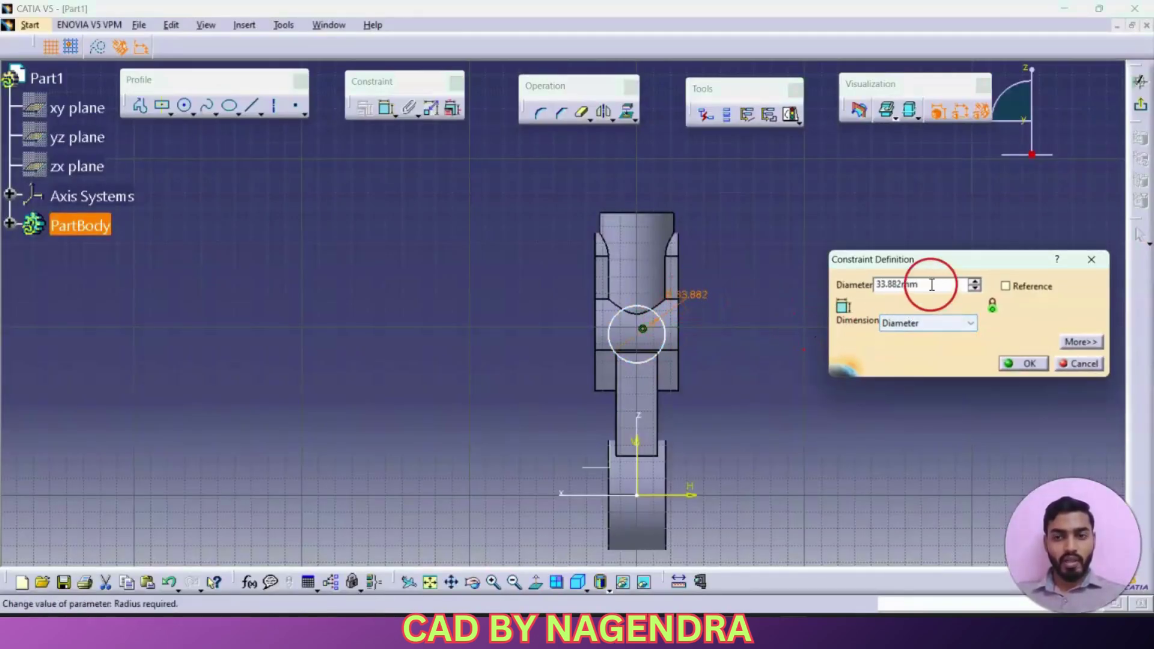
click(934, 284)
text(28)
key(Return)
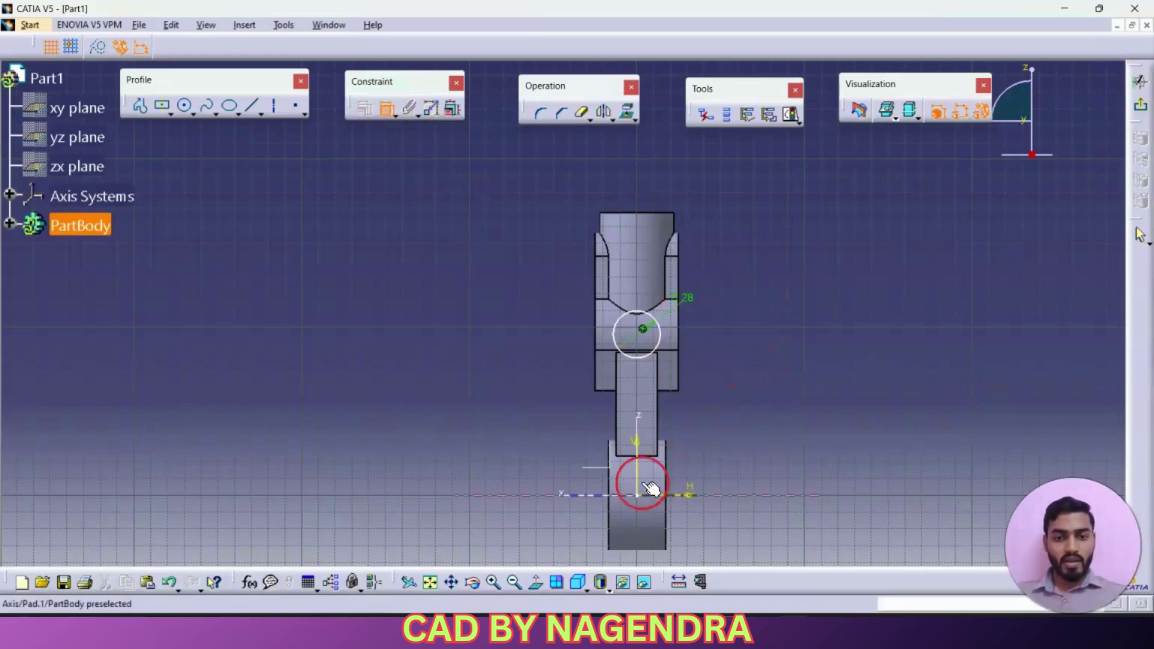
Step: Dimension the circle centre's height above the lower cylinder's axis, set it to 96 mm, and exit the sketch
click(647, 338)
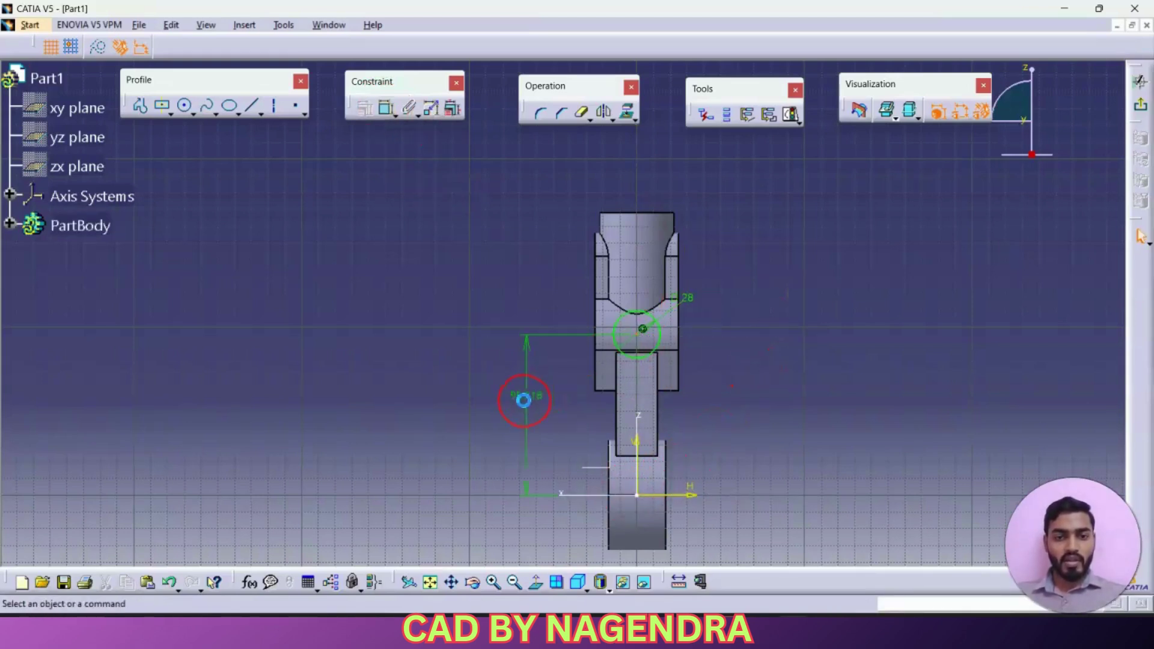
click(523, 399)
double_click(523, 395)
text(96)
key(Return)
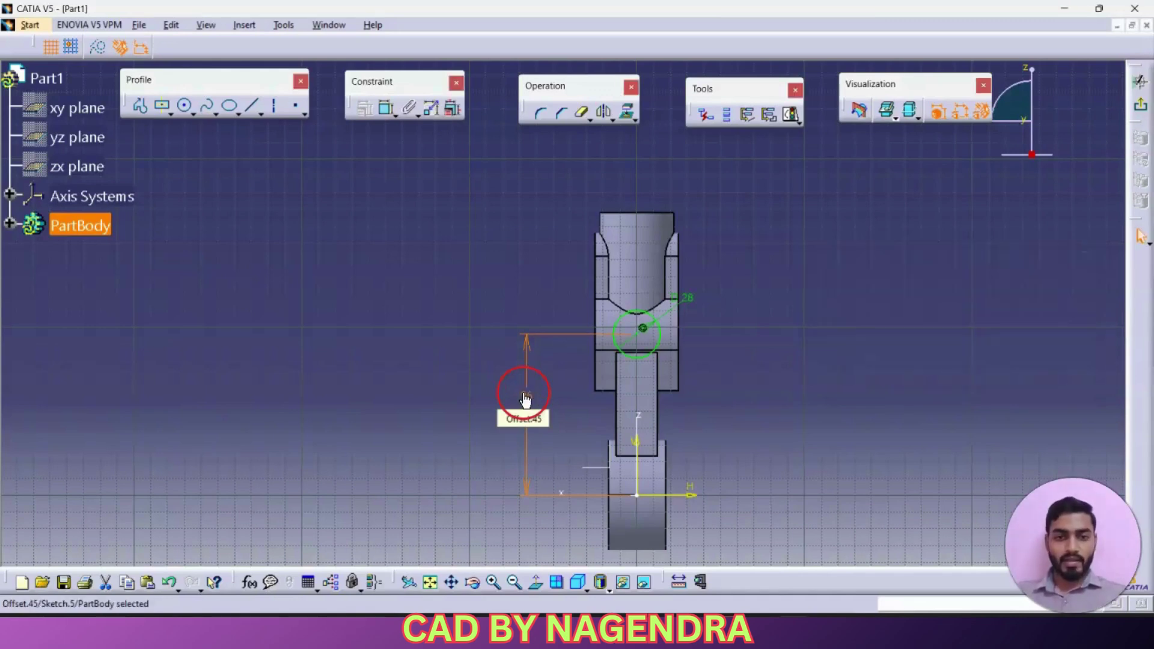
click(1115, 116)
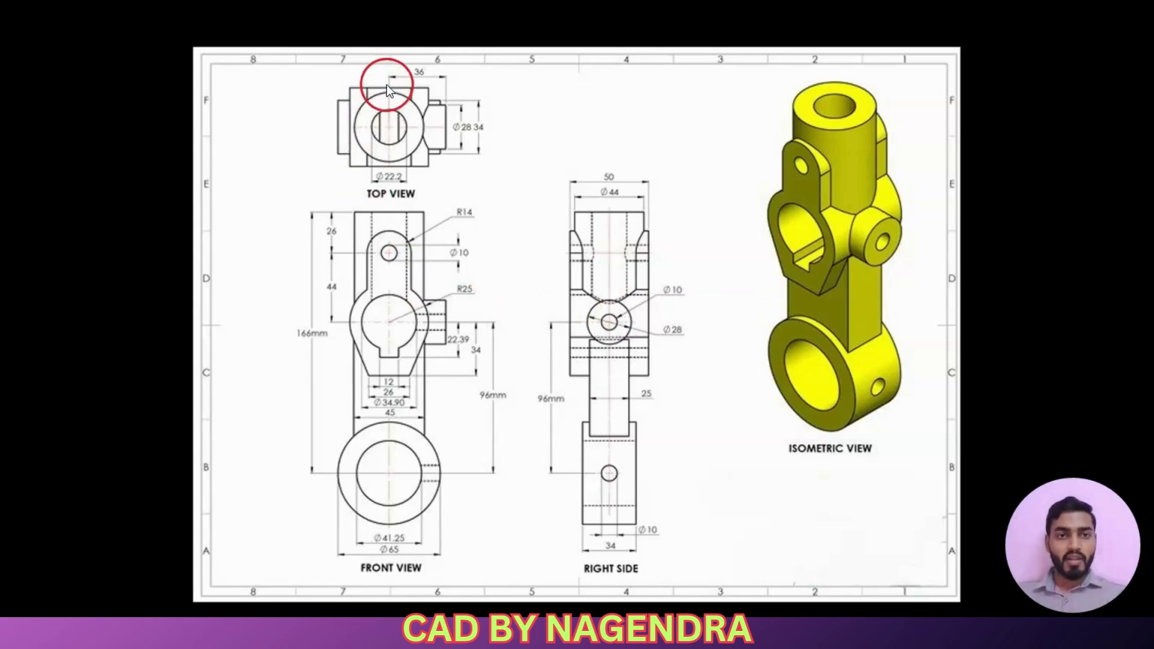
Step: Pad the 28 mm circle sketch by 36 mm to form the side boss, matching the top view of the drawing
key(alt+Tab)
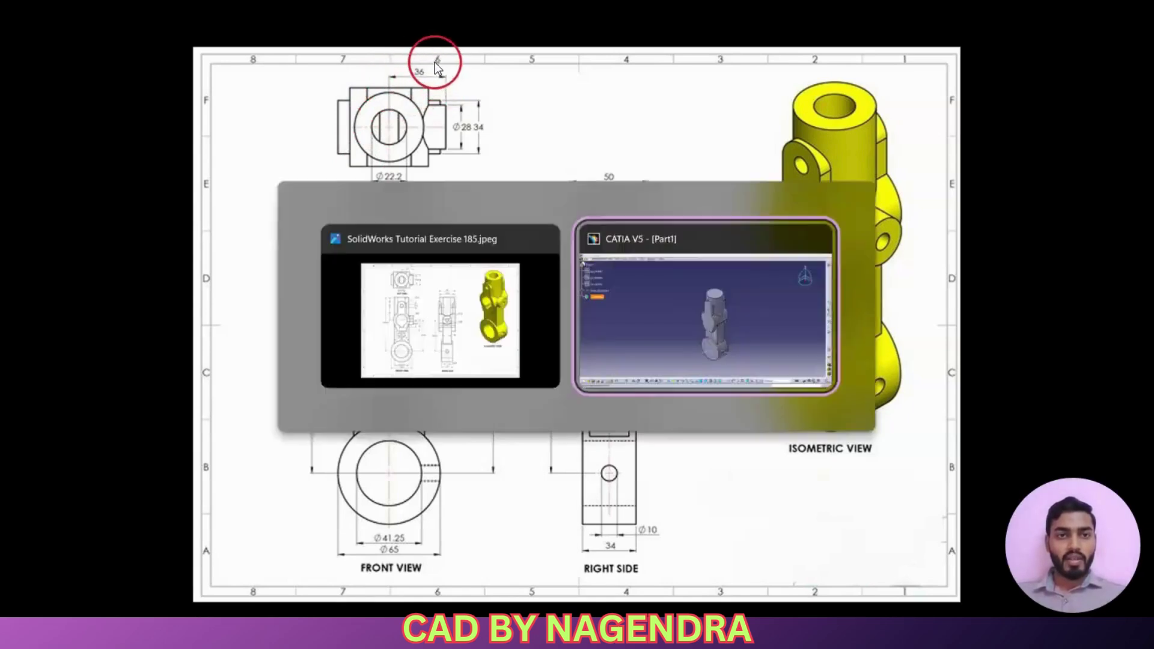
click(175, 84)
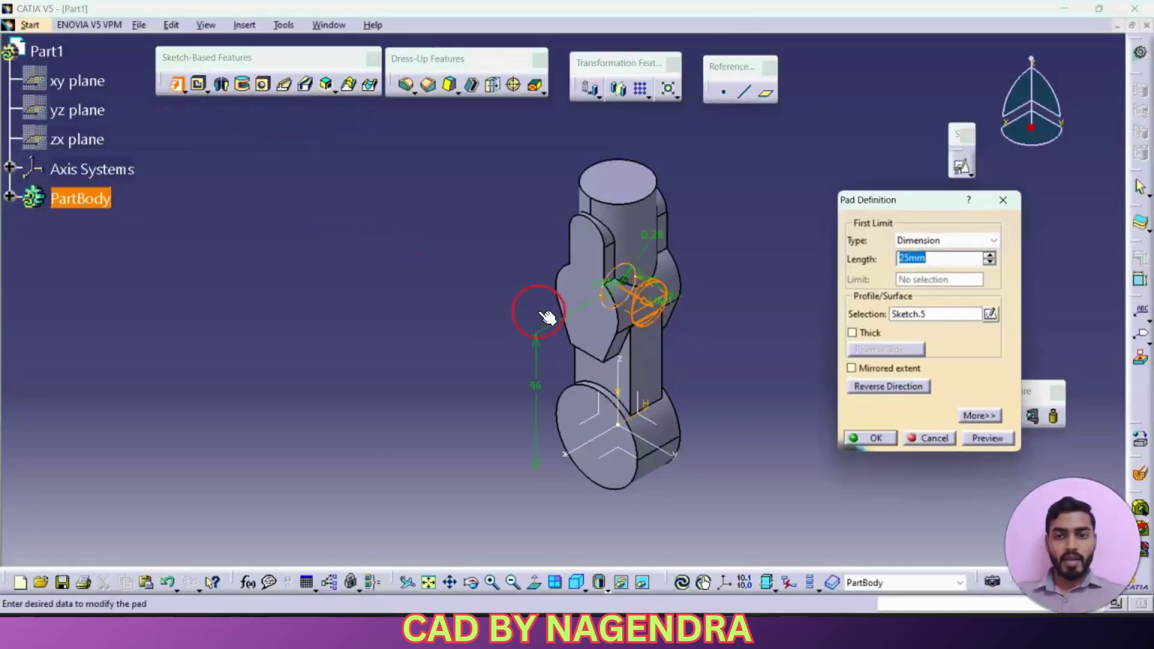
text(10)
key(Return)
click(488, 364)
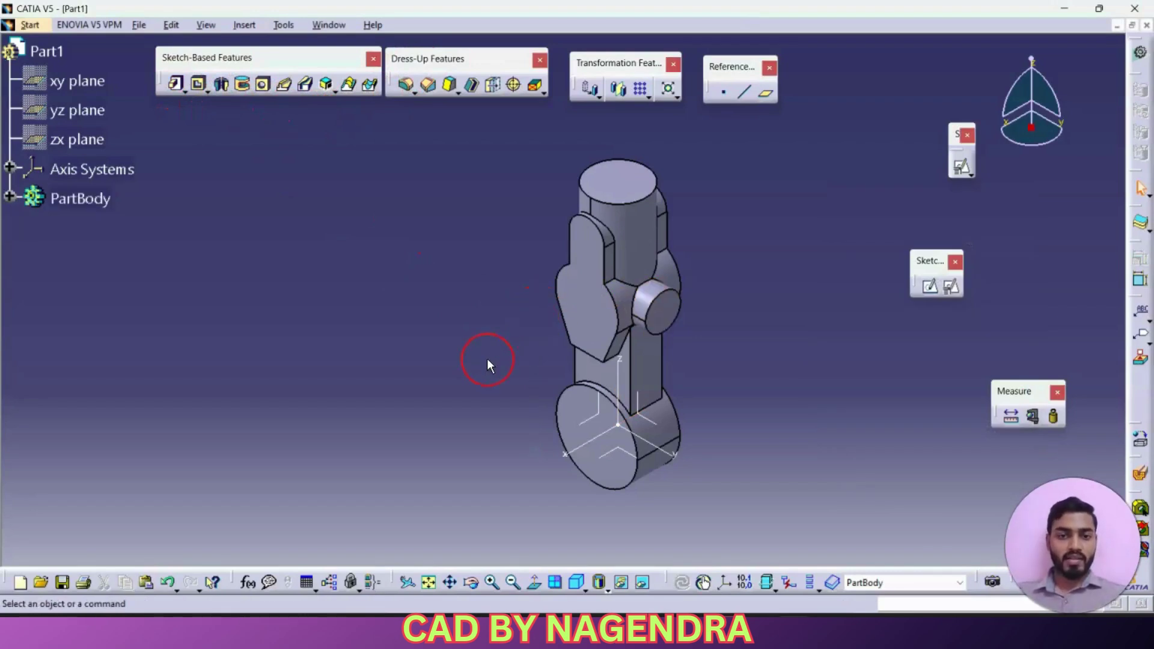
Step: Check the drawing for the keyed bore and start a sketch on the outer flat face of the side plate
key(alt+Tab)
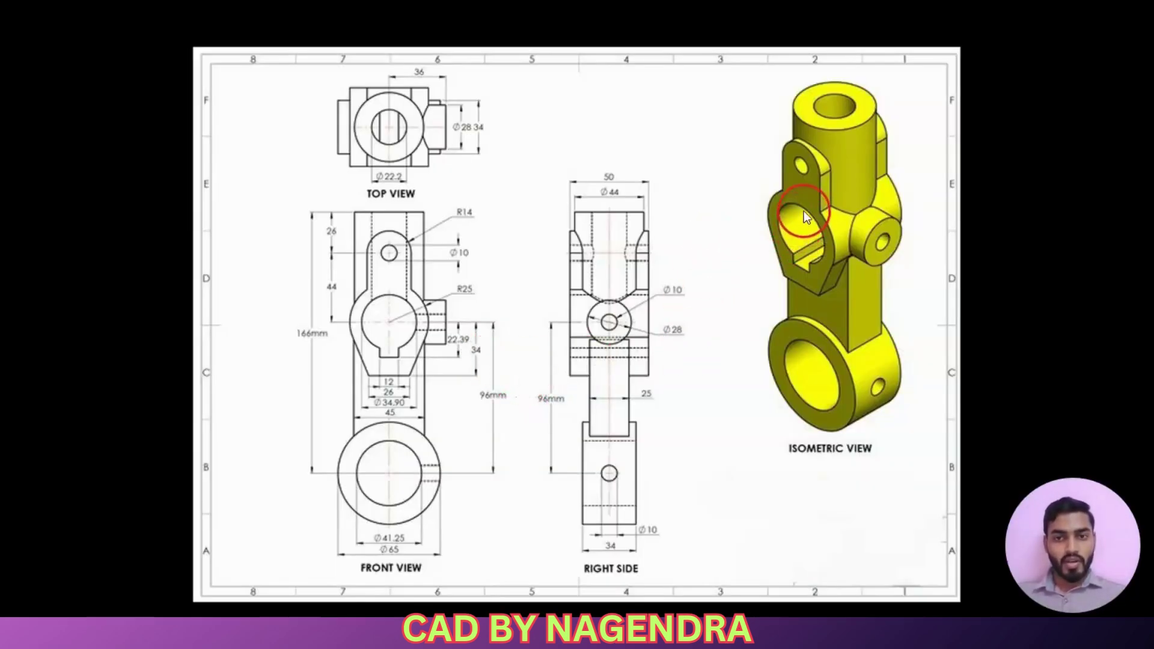
key(alt+Tab)
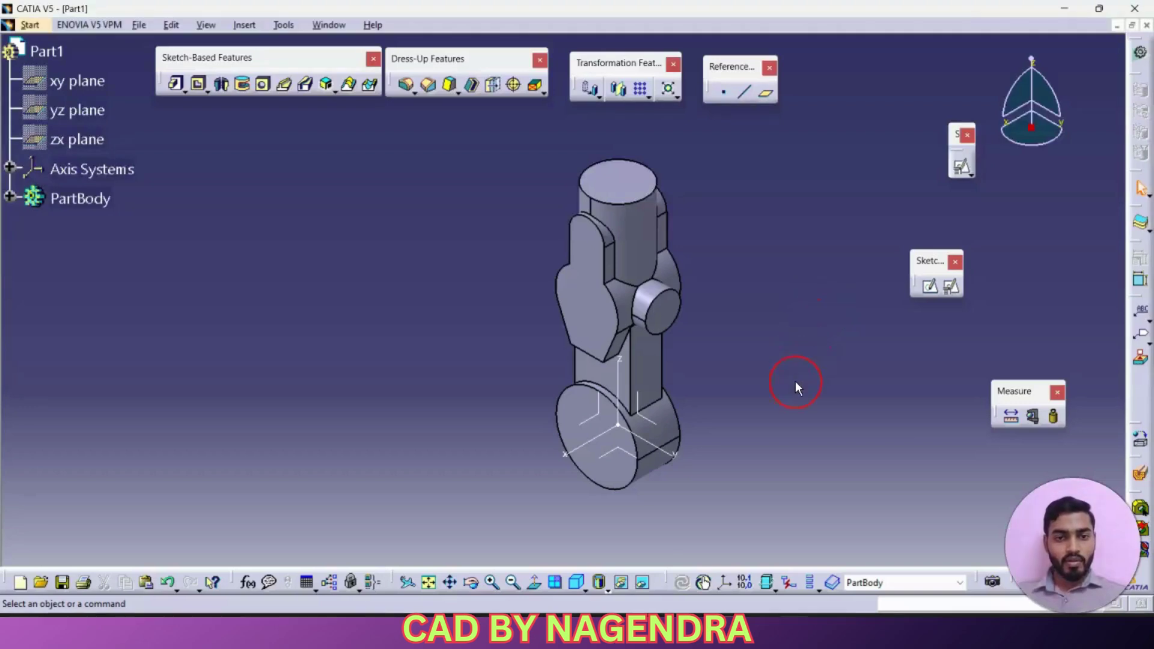
click(929, 287)
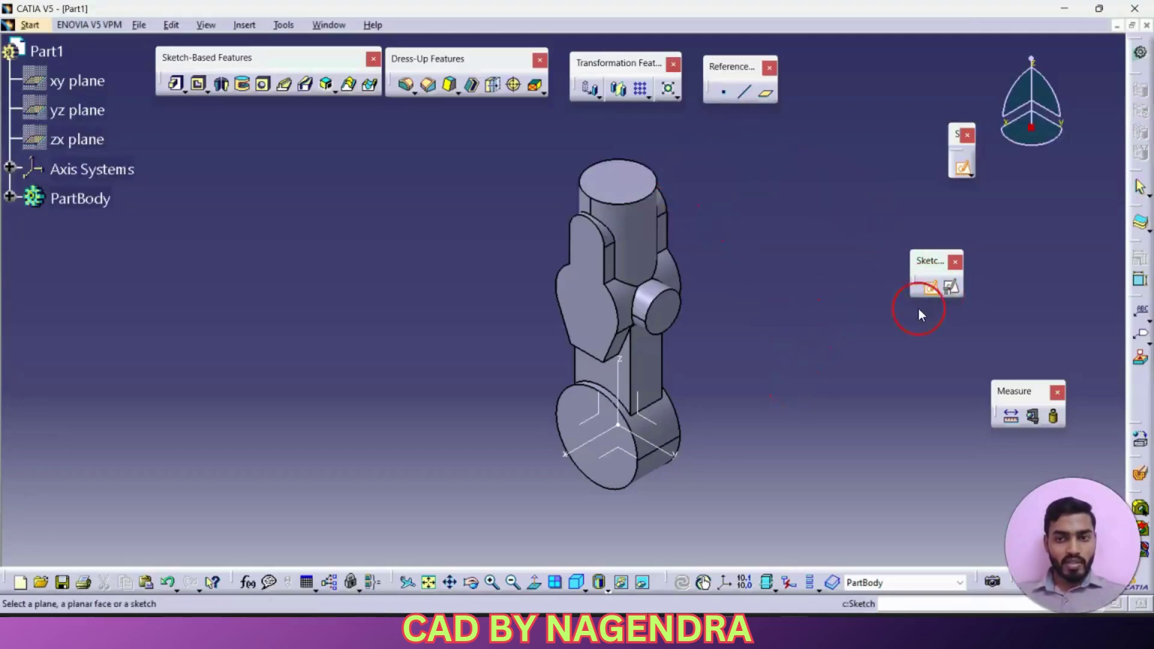
click(583, 303)
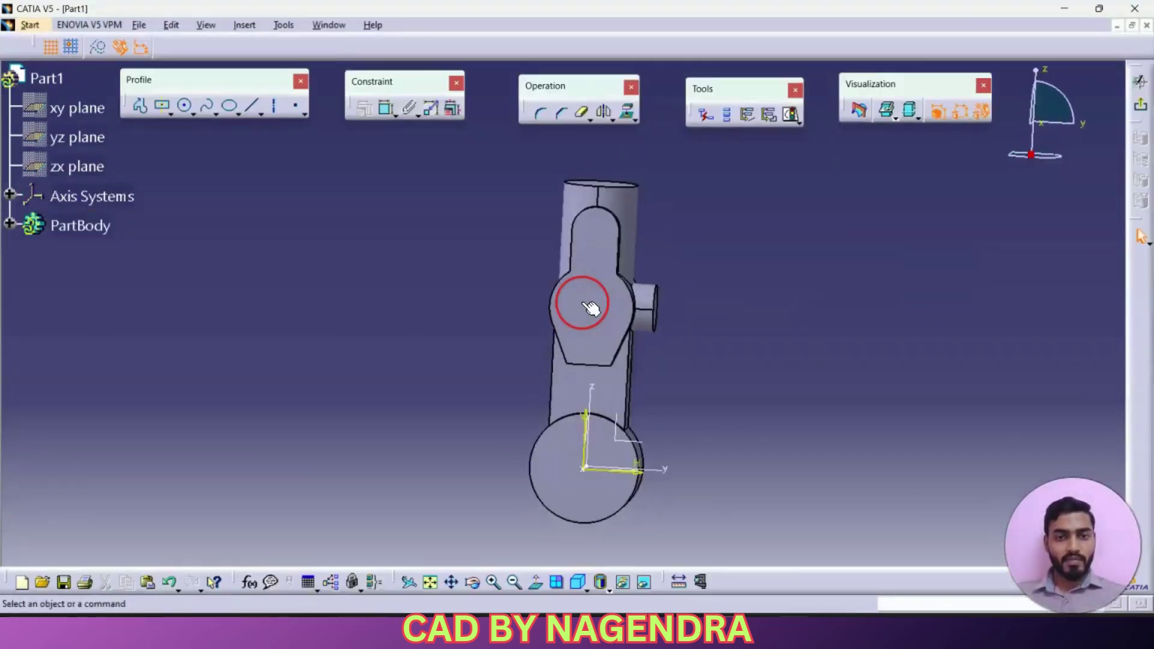
Step: Draw a circle about 23.5 mm in diameter near the middle of the plate's wide rounded section, centred on the vertical axis
key(alt+Tab)
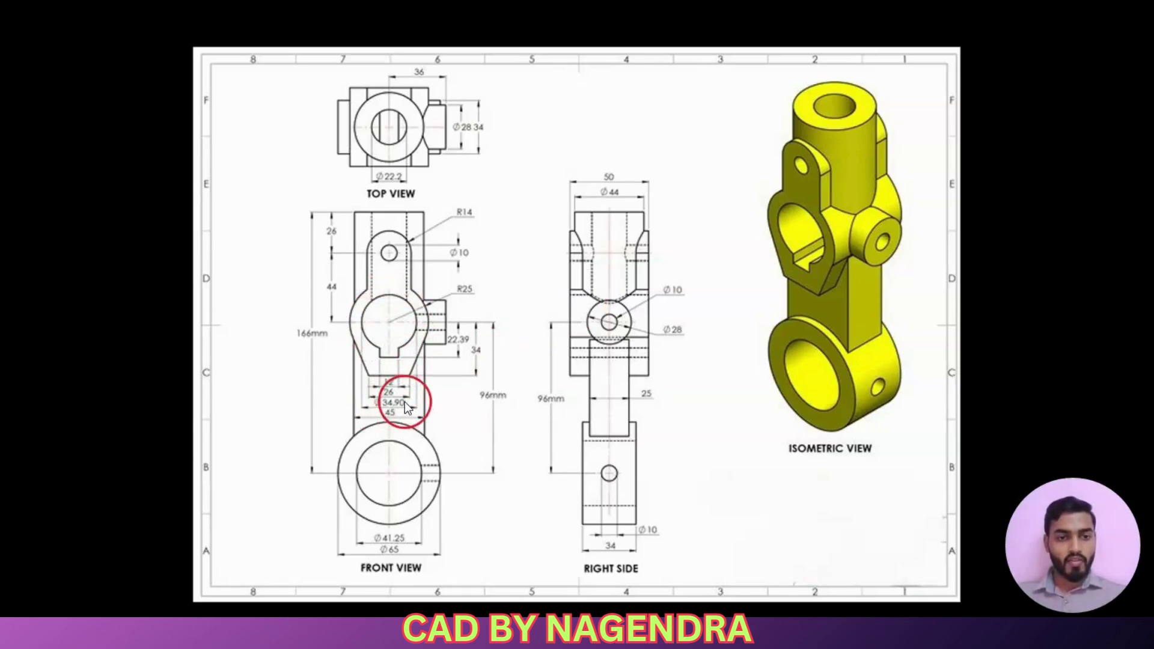
key(alt+Tab)
click(186, 107)
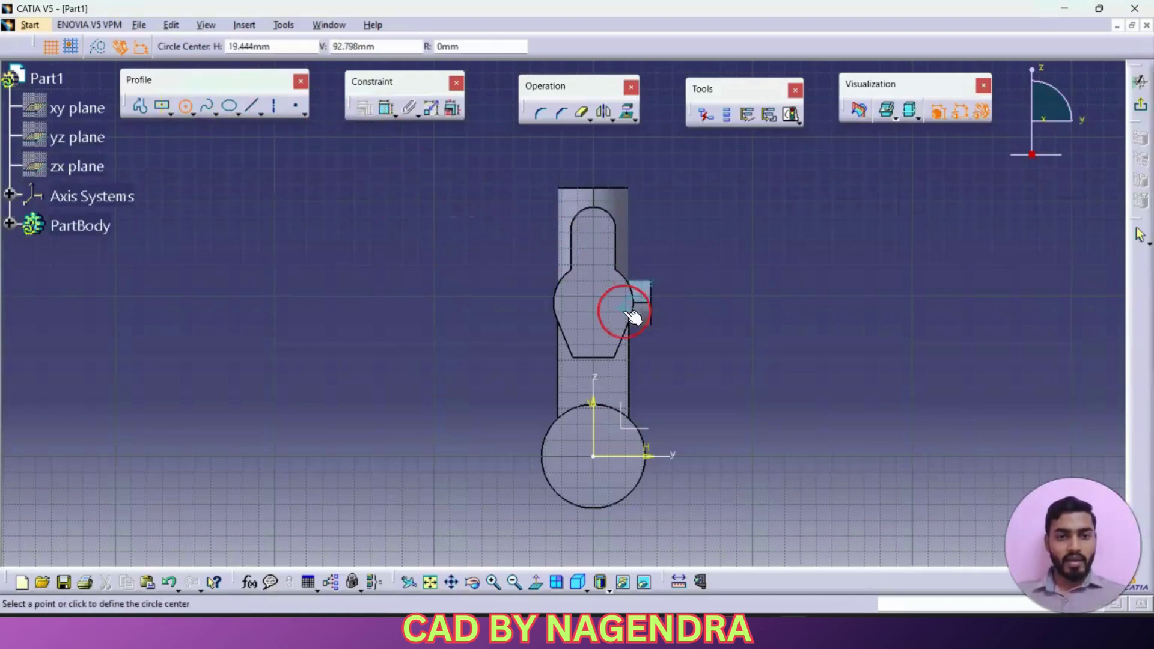
click(600, 300)
click(608, 317)
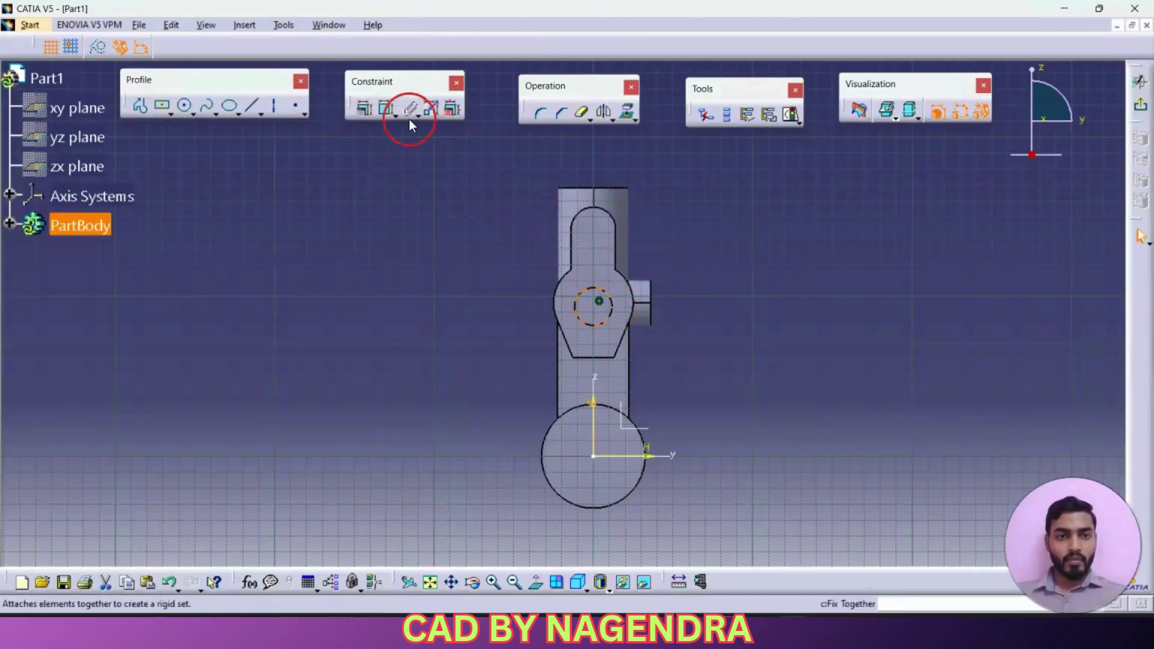
Step: Dimension the new circle's diameter and set it to 34.9 mm
click(386, 108)
double_click(495, 250)
text(3)
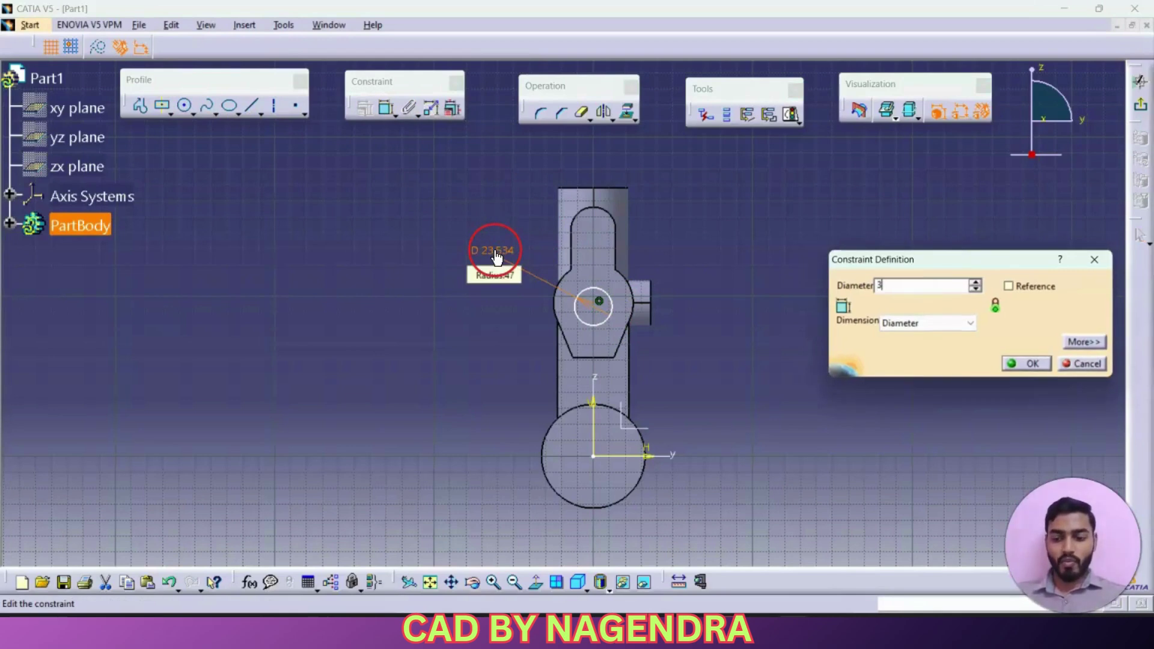
text(4.9)
key(Return)
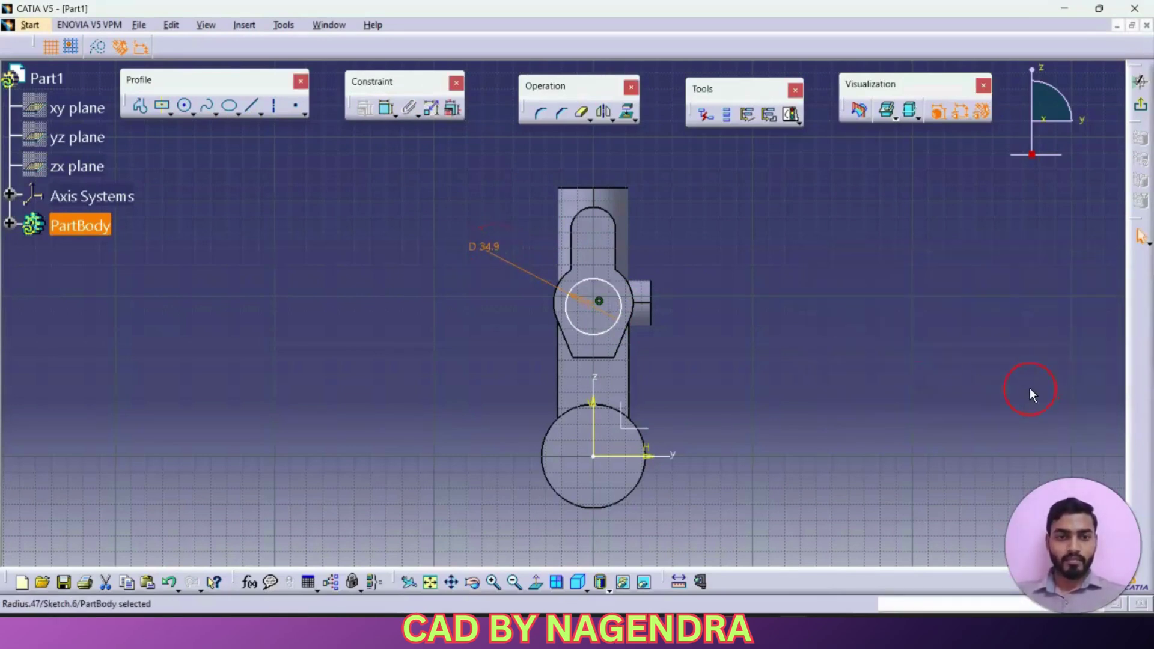
click(891, 392)
Step: Make the 34.9 mm circle concentric with the plate's R25 arc edge
key(alt+Tab)
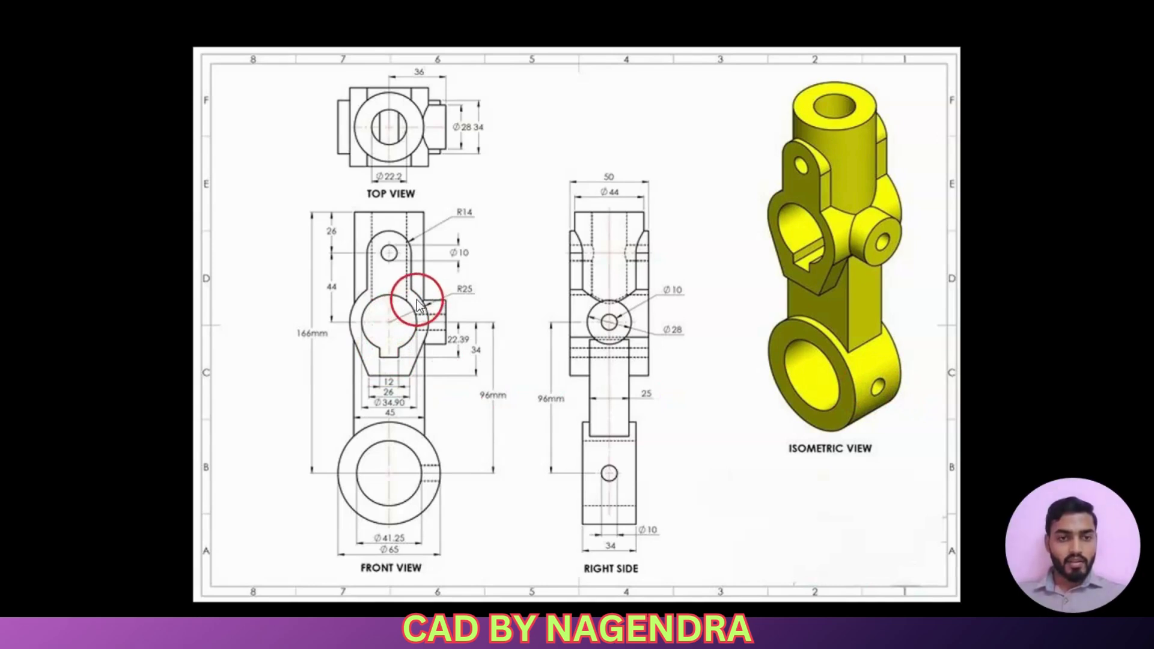
key(alt+Tab)
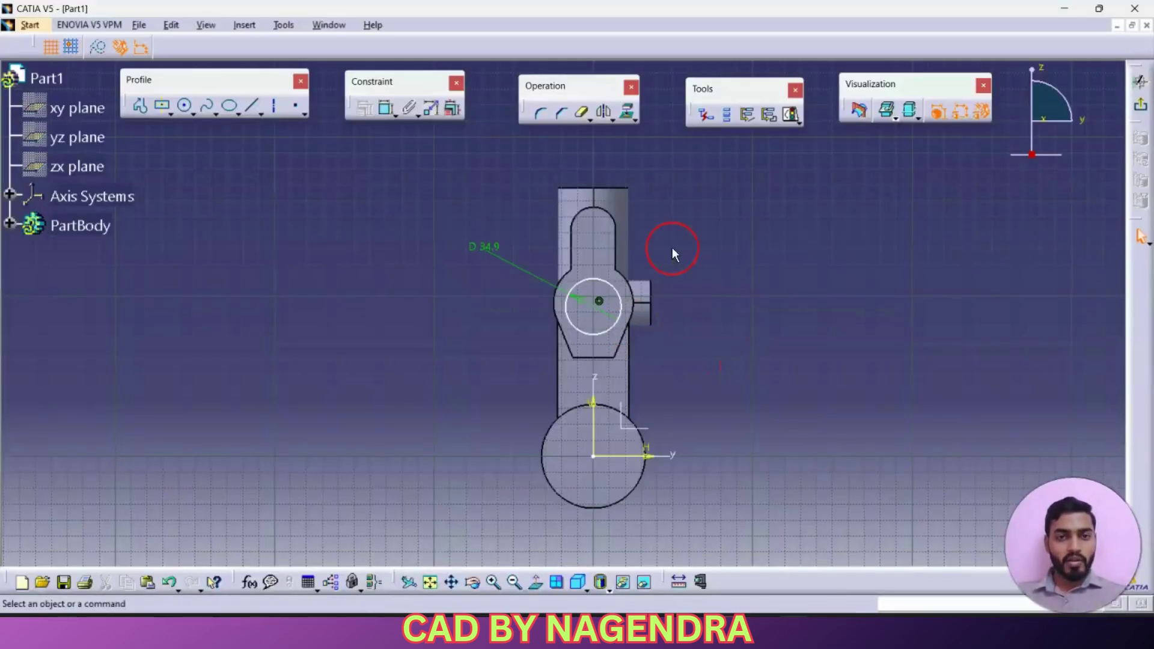
click(386, 112)
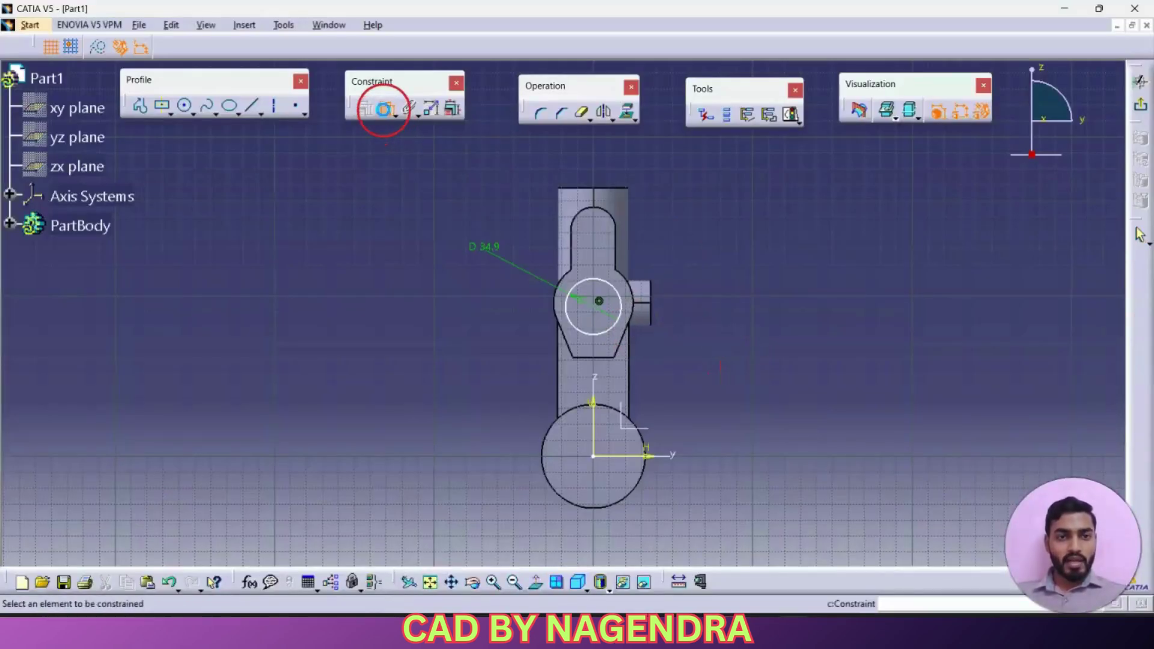
click(623, 294)
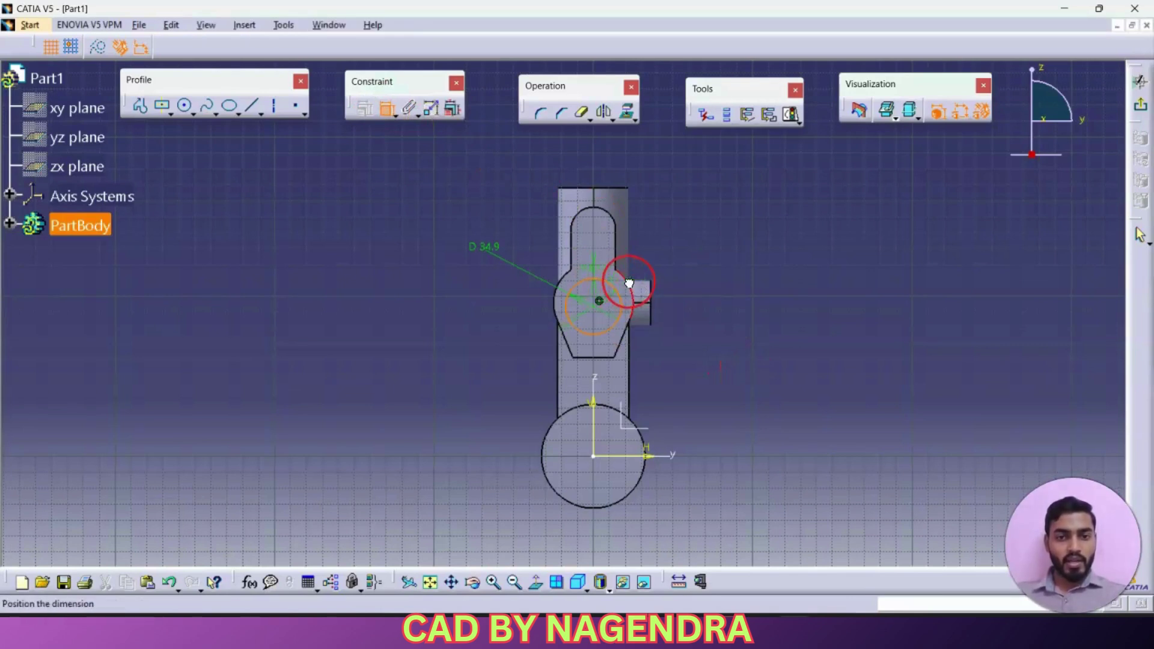
right_click(676, 247)
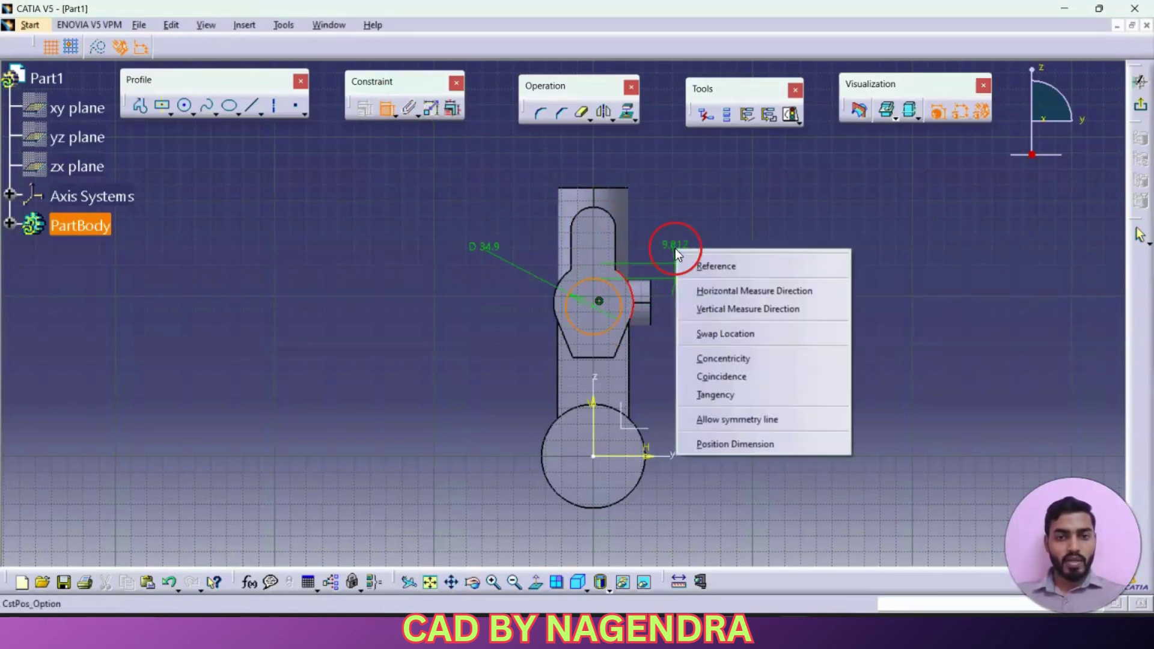
click(756, 357)
click(597, 328)
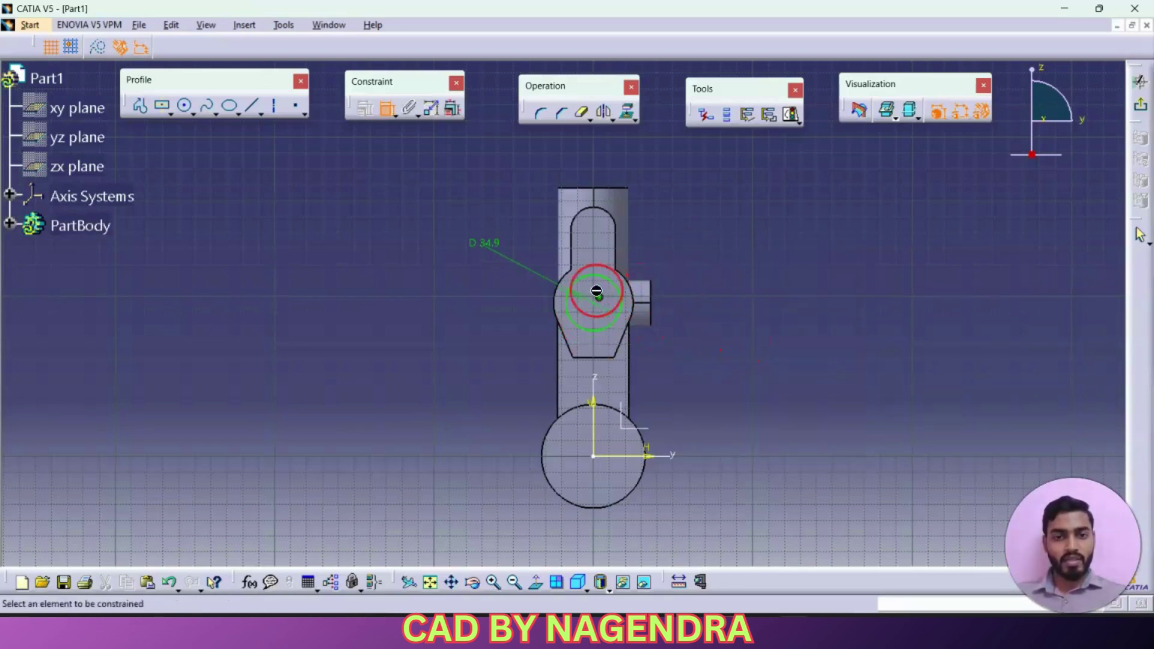
Step: Draw an open three-sided keyway from the circle's lower part, and trim away the circle segment between its two vertical sides
key(alt+Tab)
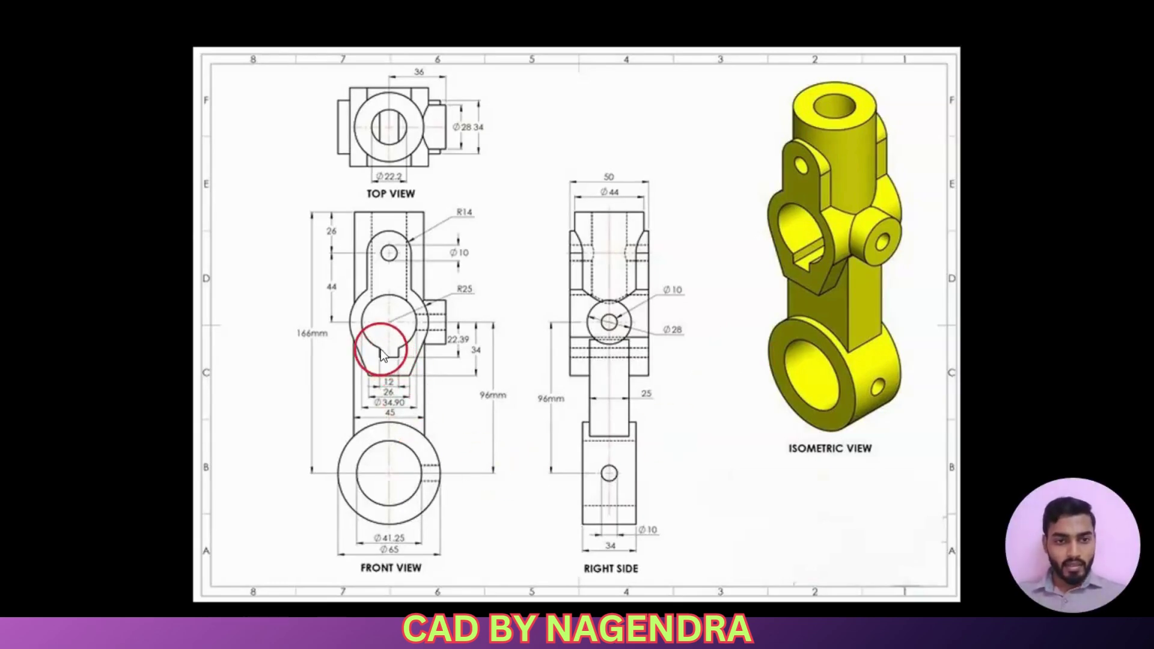
key(alt+Tab)
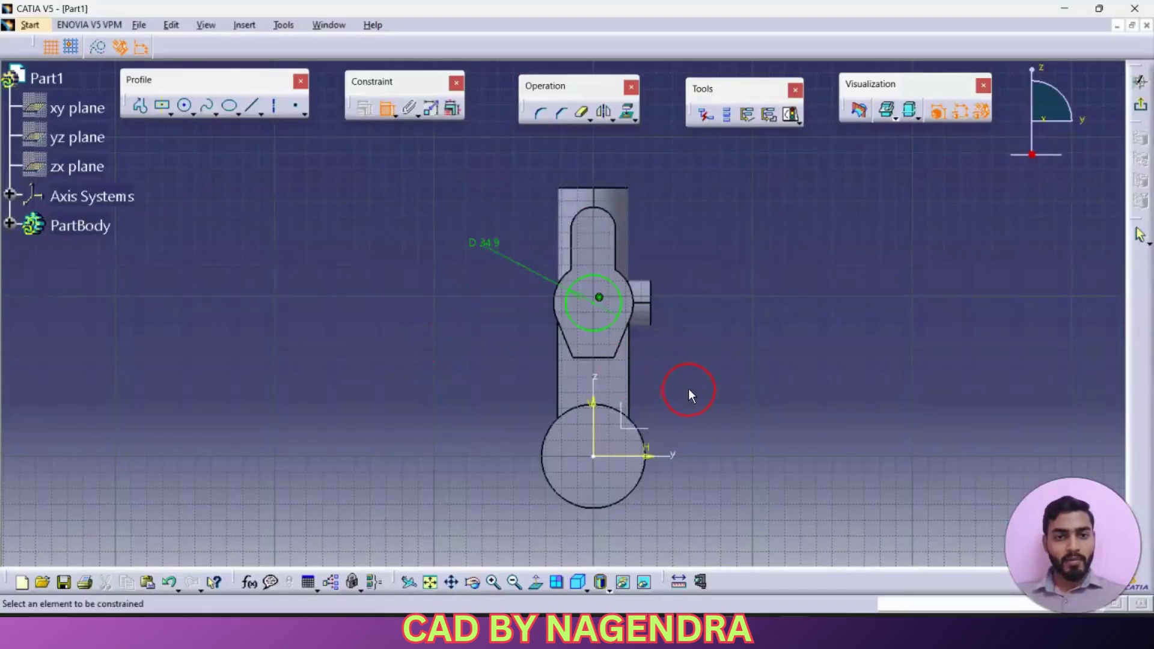
middle_drag(706, 354, 707, 349)
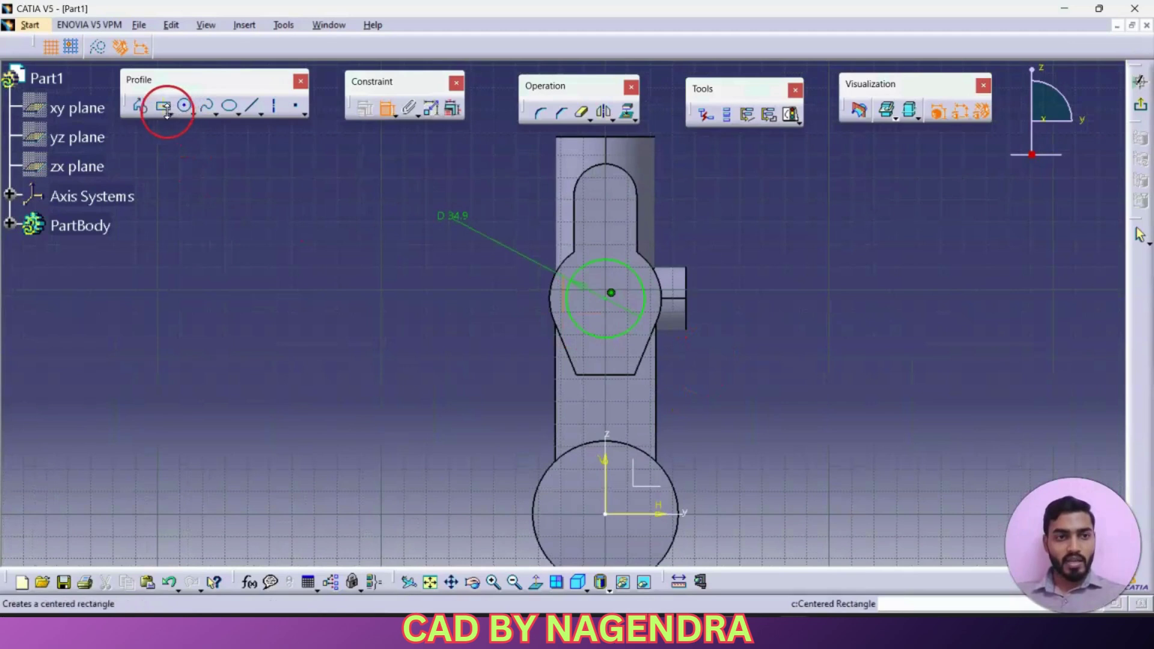
click(144, 109)
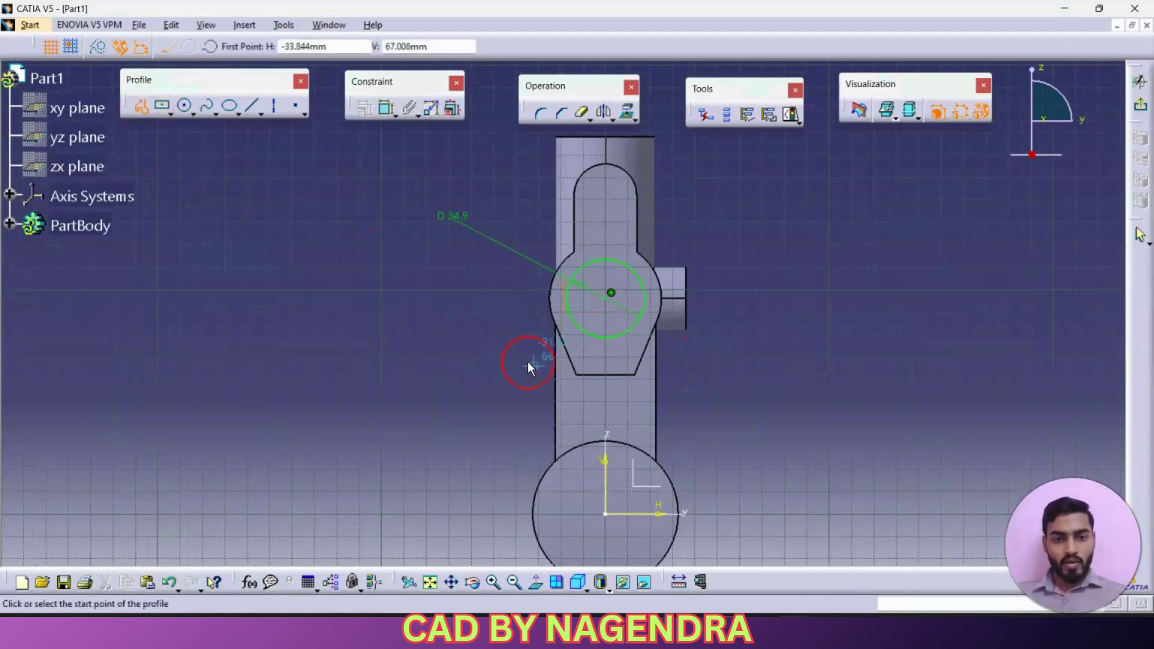
click(595, 329)
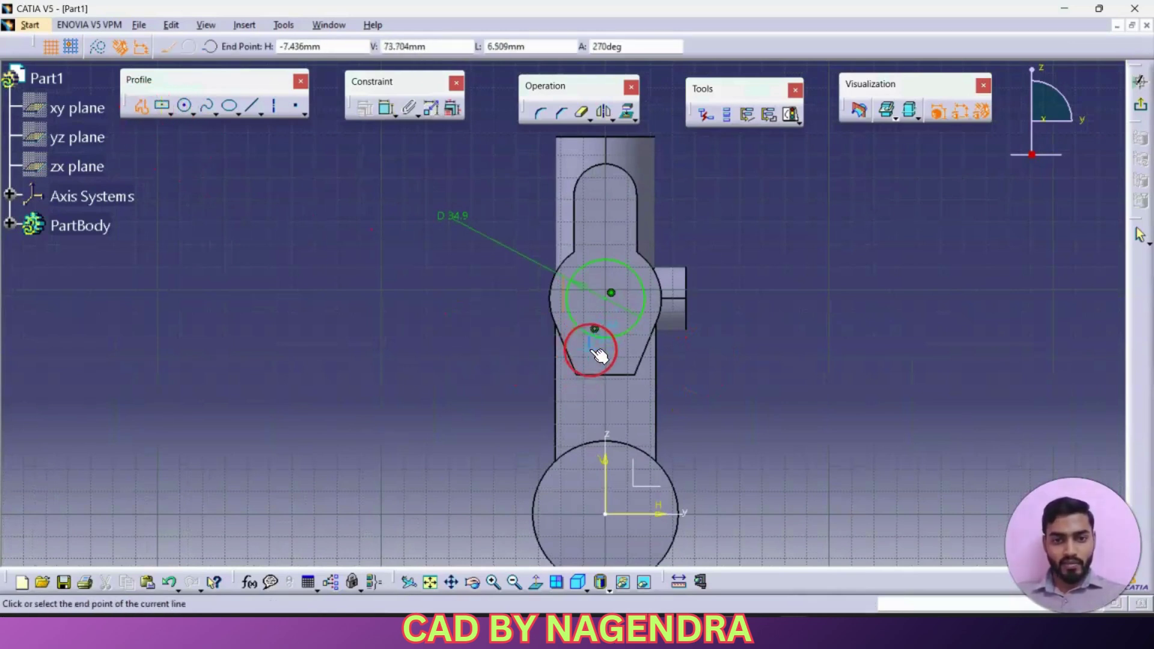
click(624, 357)
click(627, 331)
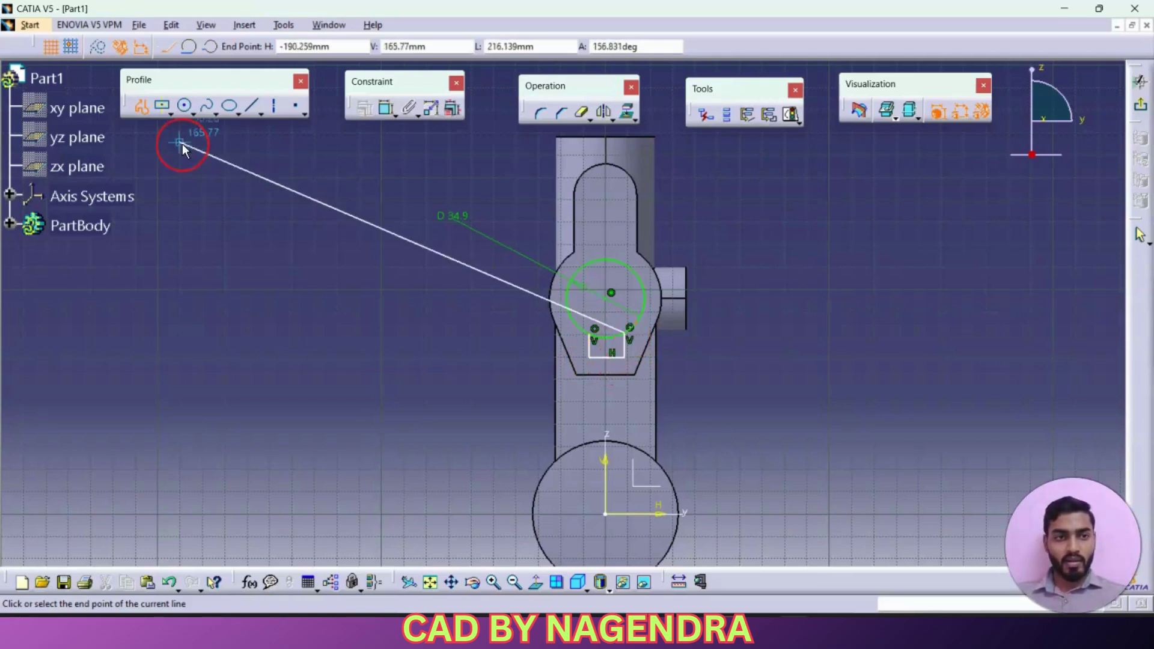
click(143, 107)
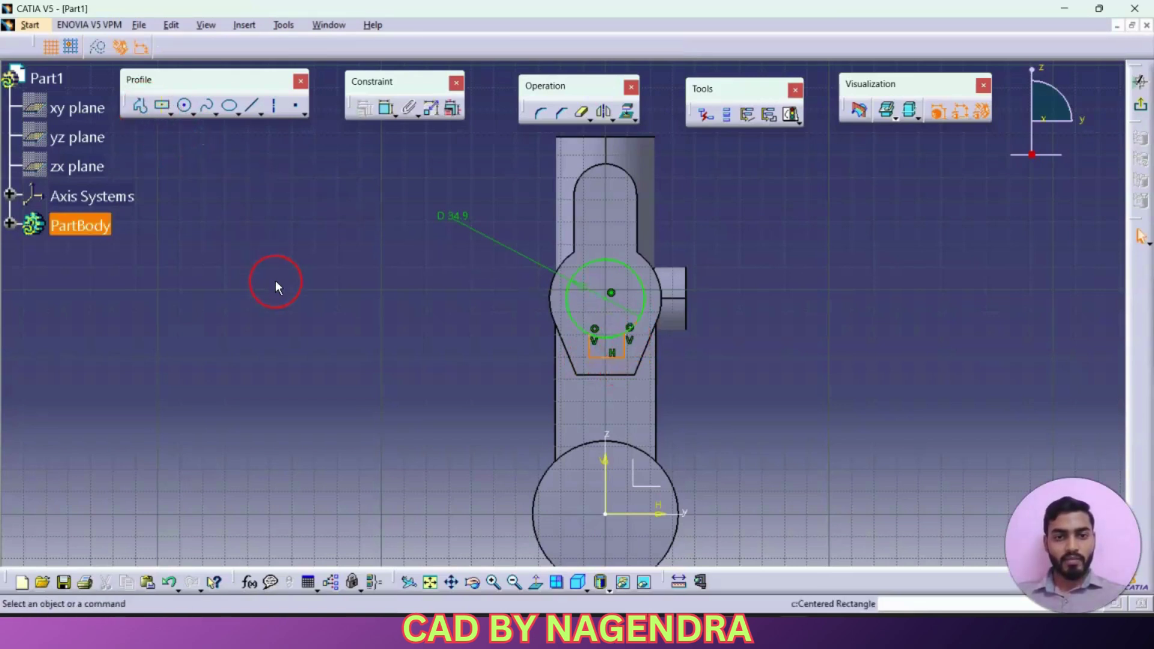
click(582, 113)
click(611, 338)
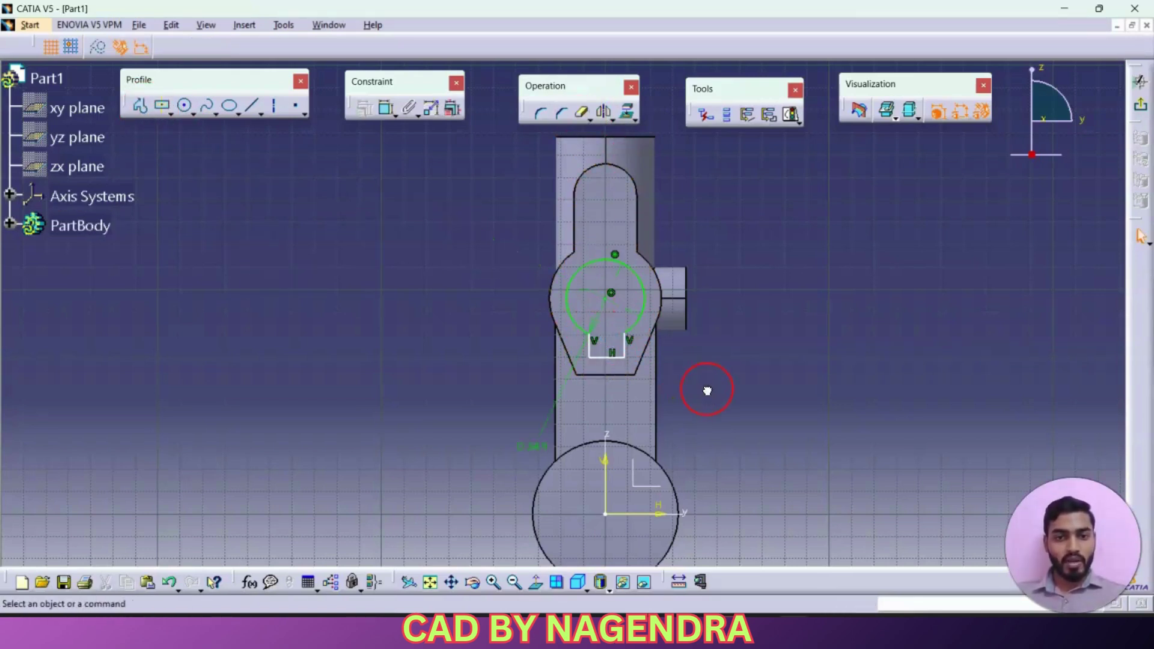
Step: Constrain the keyway's two vertical sides to be symmetric about the sketch's vertical axis
click(384, 109)
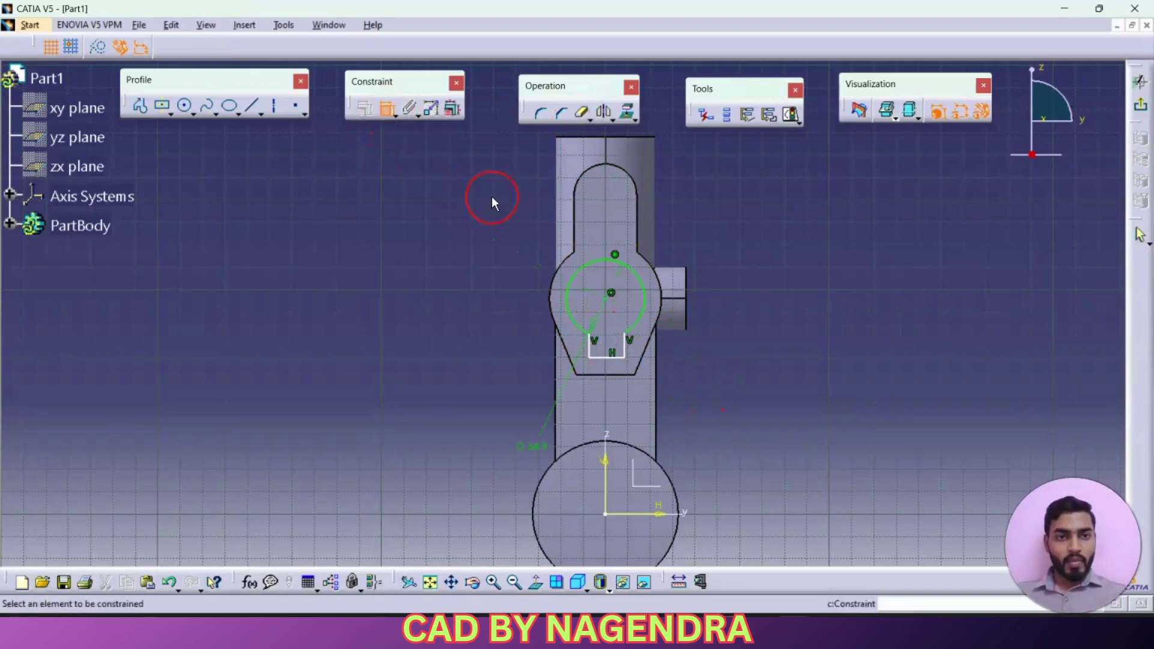
click(592, 347)
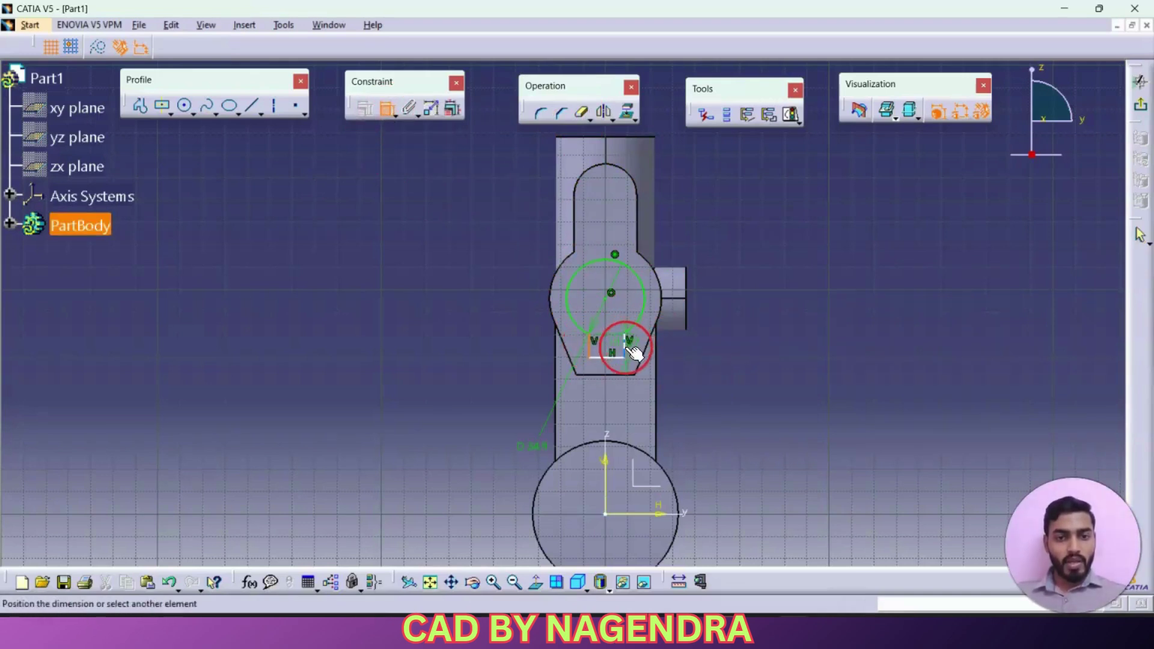
click(629, 348)
right_click(548, 282)
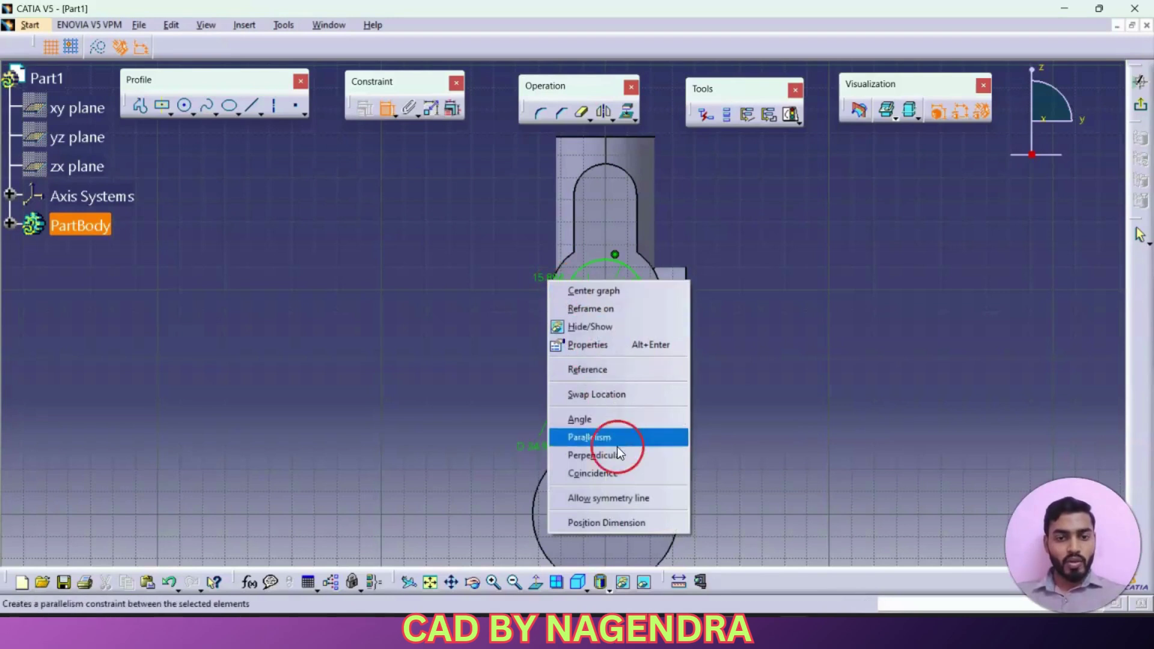
click(619, 498)
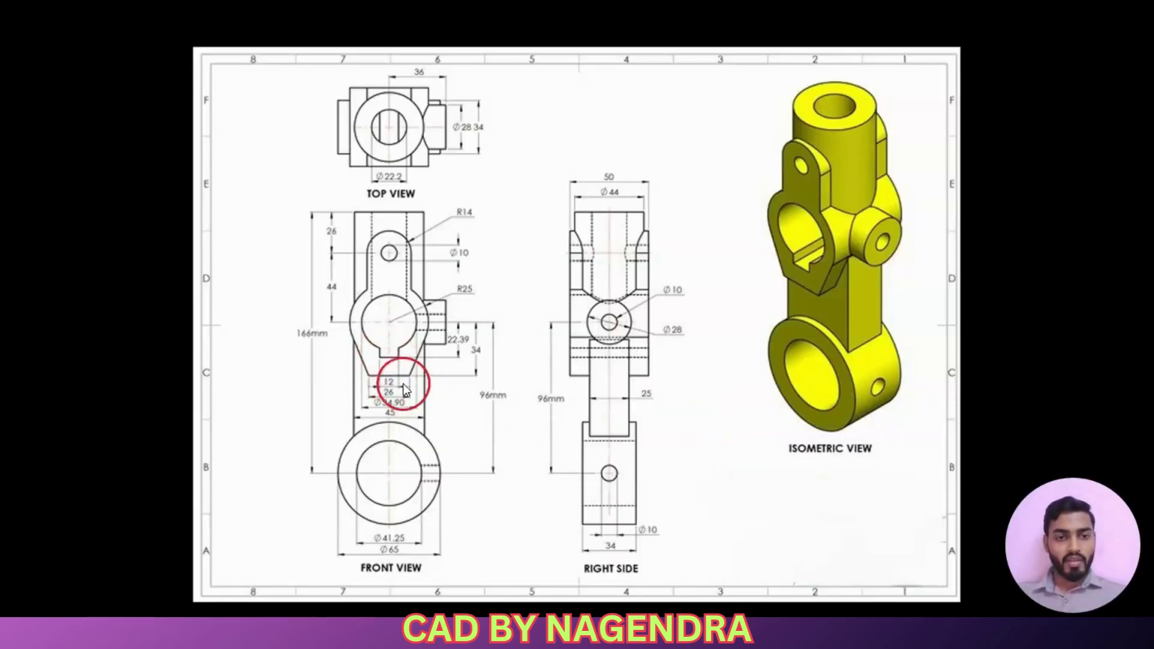
Step: Dimension the keyway's bottom line and set its width to 12 mm
key(alt+Tab)
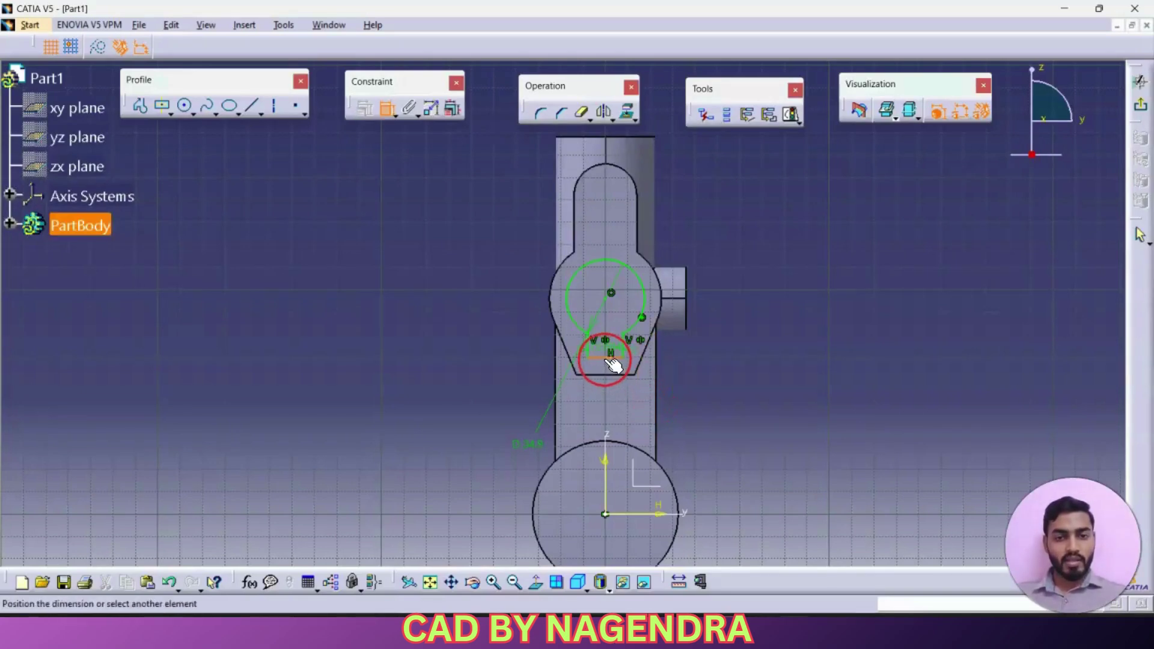
click(699, 400)
double_click(696, 398)
text(12)
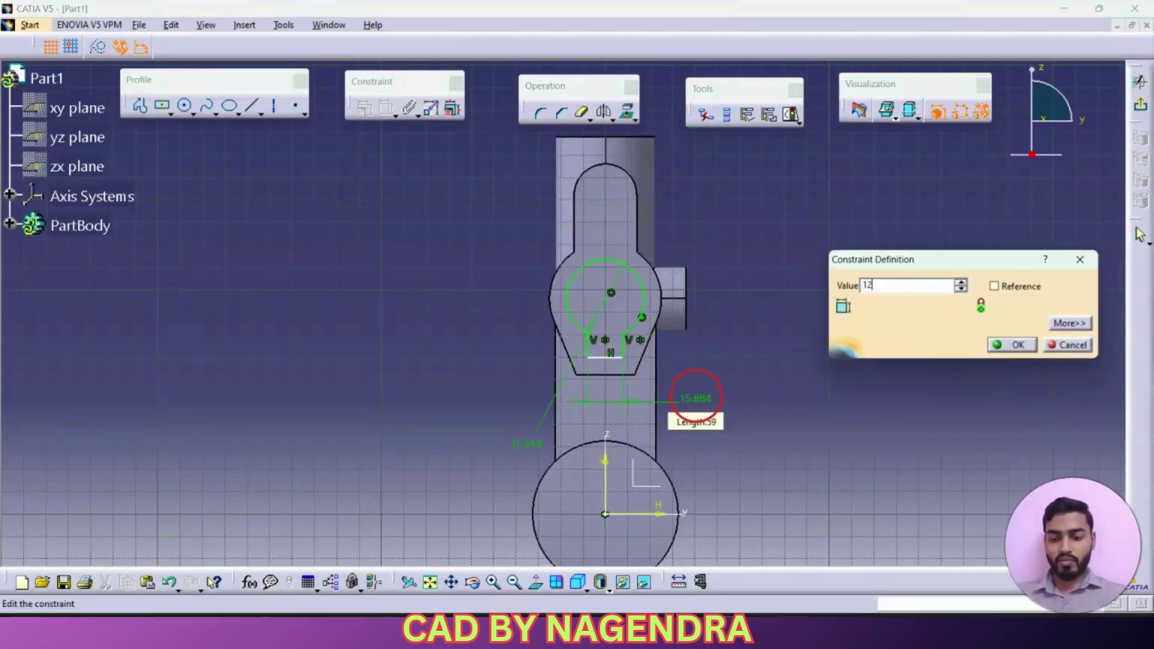
key(Return)
Step: Dimension the vertical distance from the keyway's bottom line to the bore circle's centre and set it to 22.39 mm
key(alt+Tab)
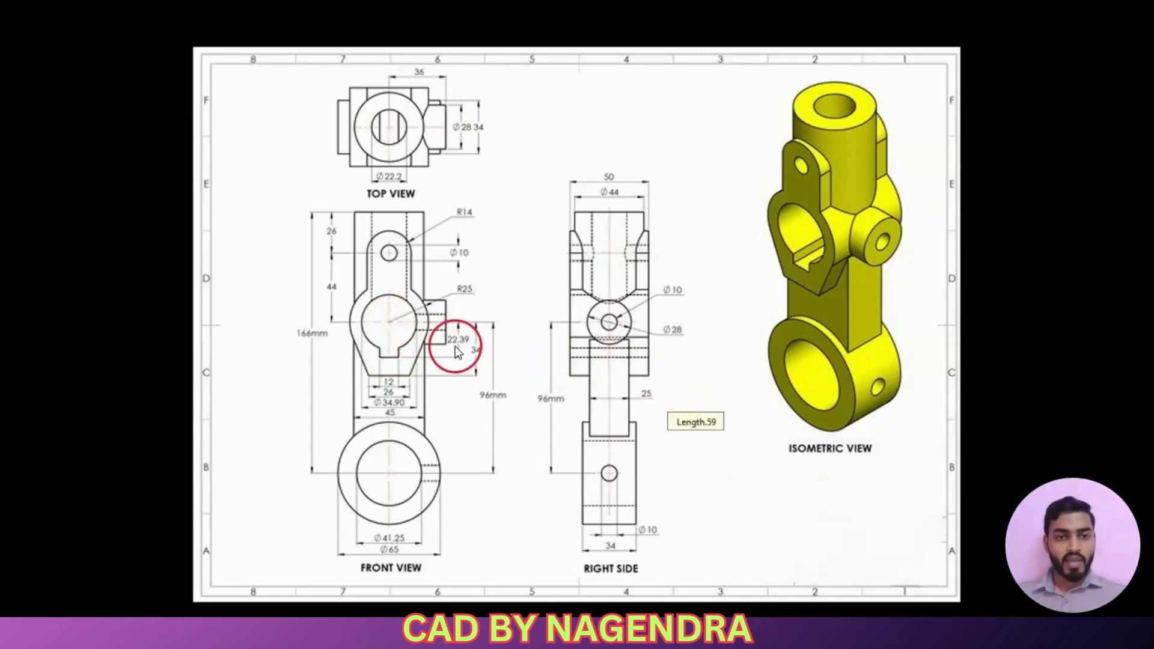
key(alt+Tab)
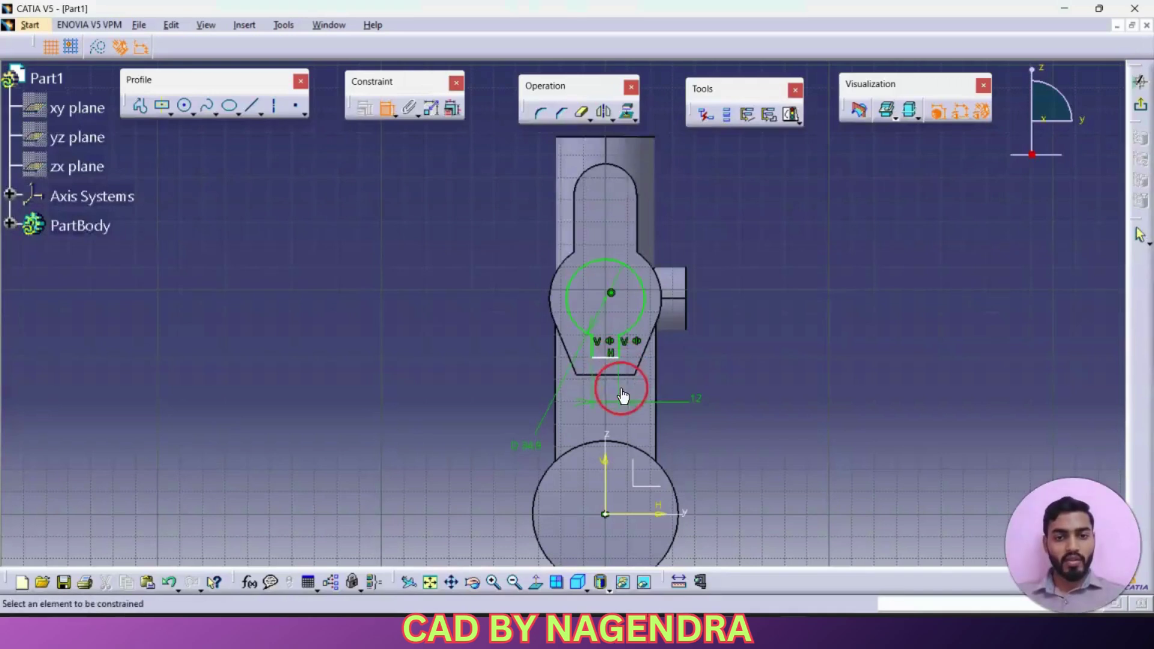
click(609, 356)
click(611, 294)
click(786, 322)
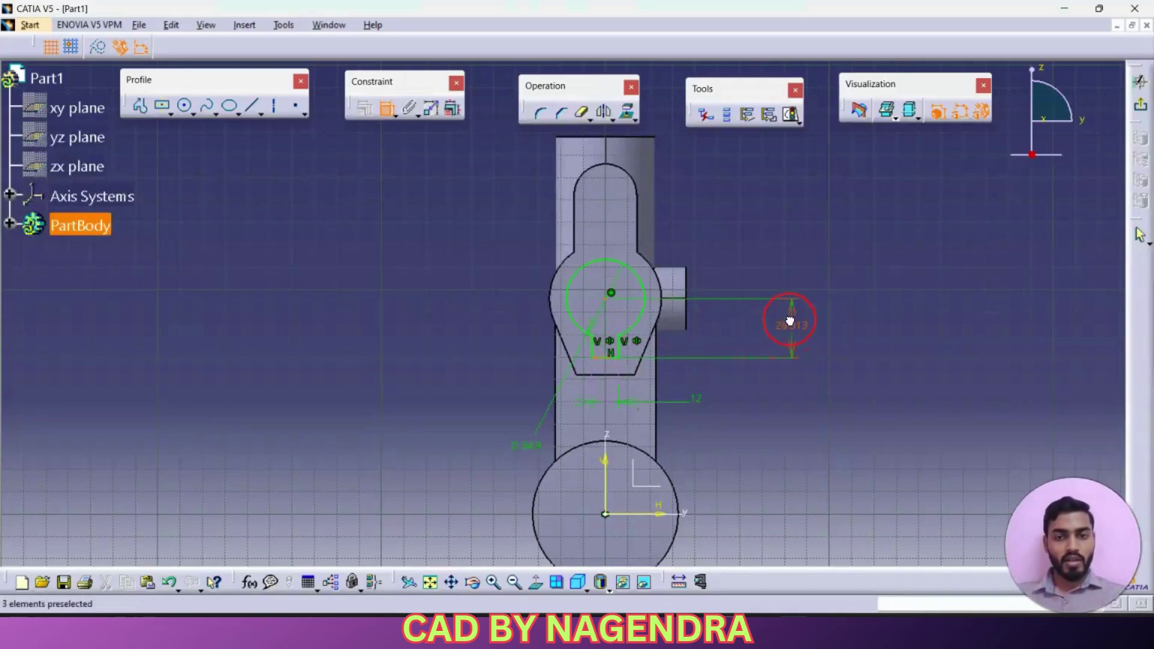
double_click(789, 322)
text(22.39mm)
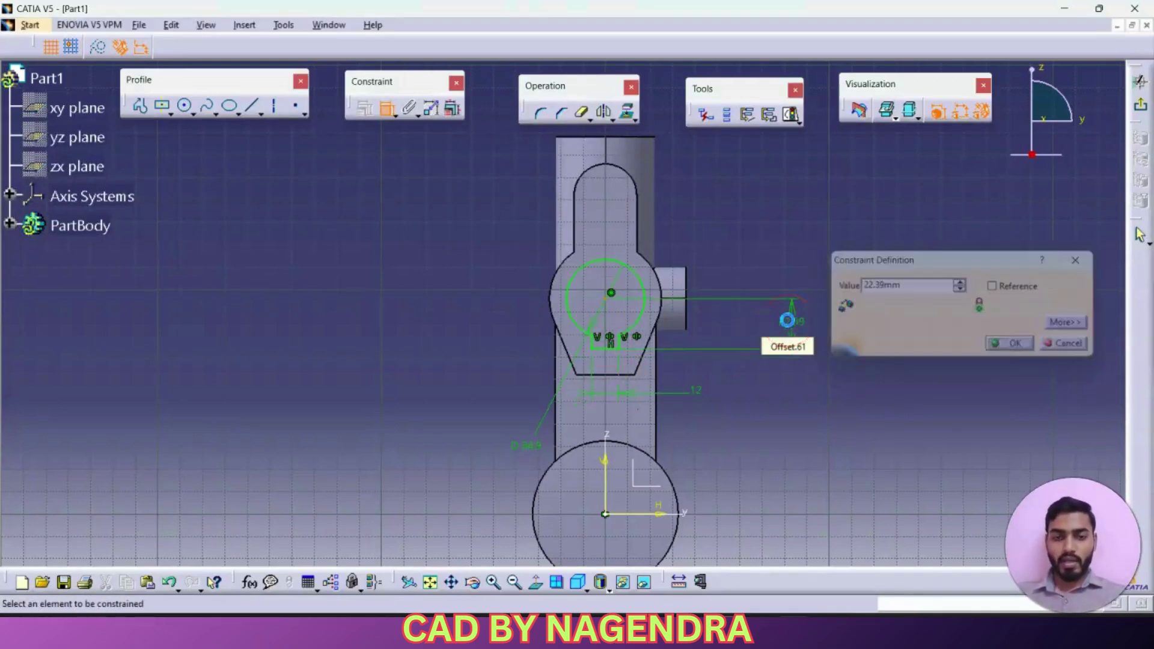
key(Return)
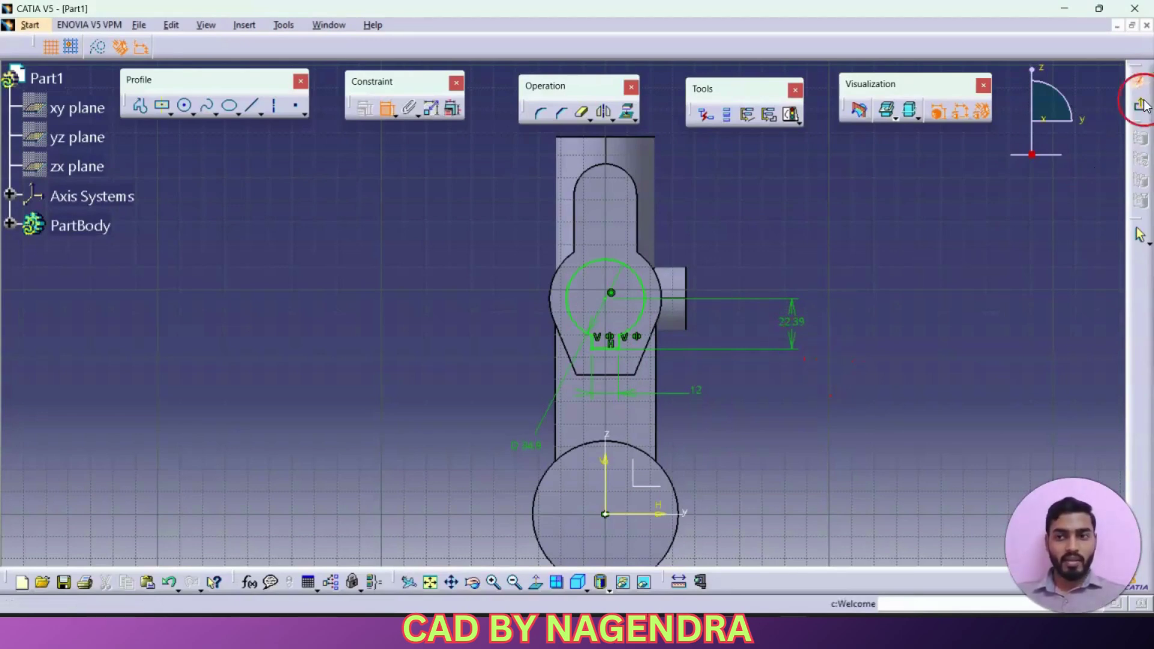
Step: Exit the sketch and pocket the keyed bore profile through the side plates with the Up to last limit
click(1139, 81)
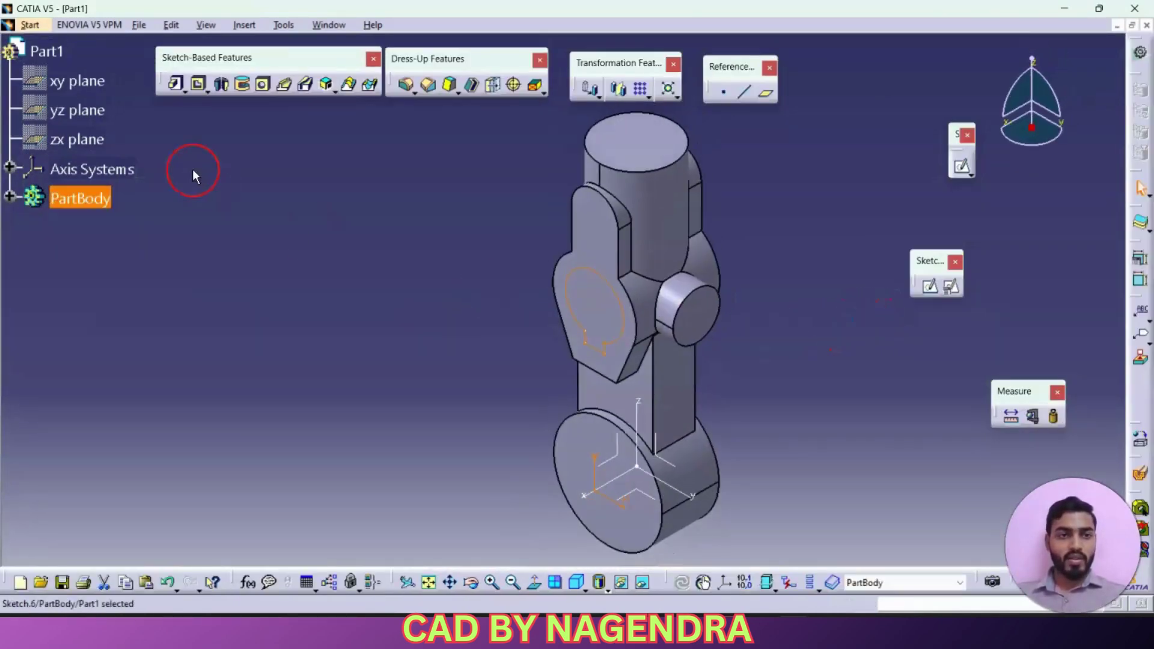
click(198, 84)
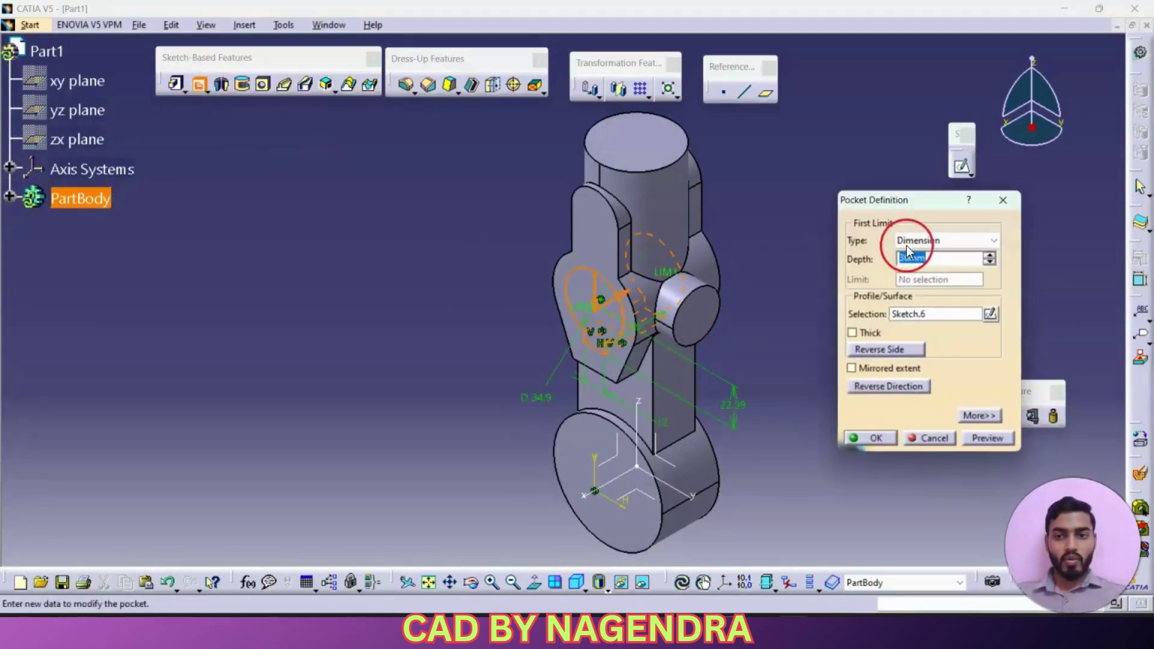
click(906, 245)
click(918, 265)
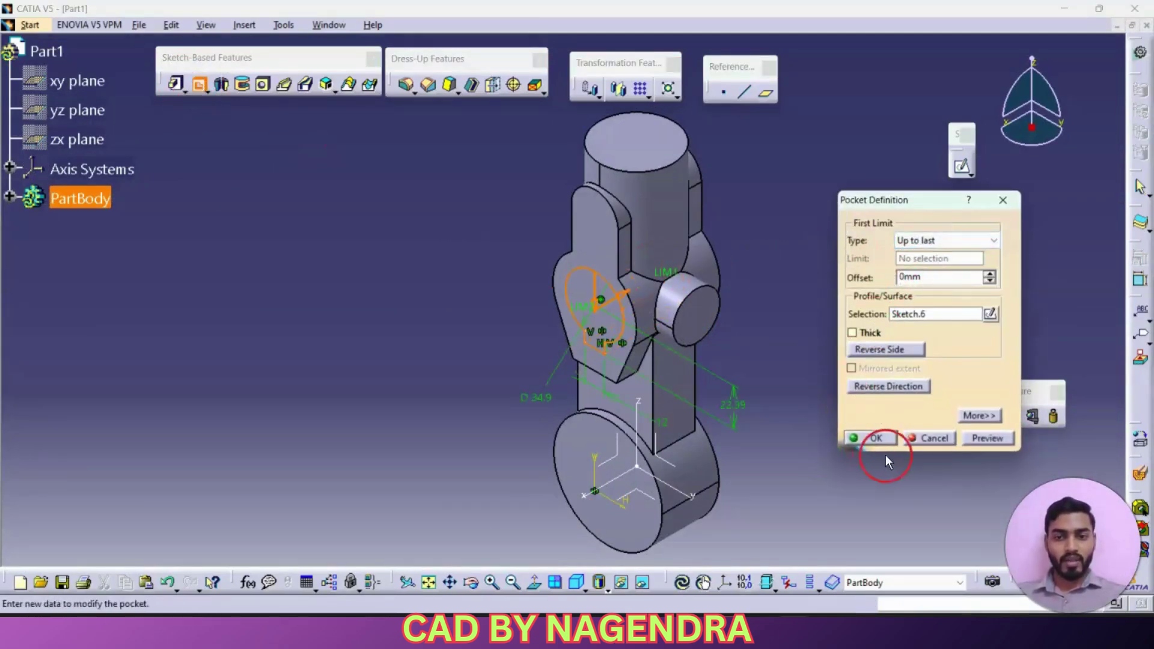
click(877, 438)
Step: Check the drawing and cut a centred 41.25 mm hole through the lower cylinder's front face with the Up To Next extension
mouse_move(747, 379)
middle_down()
mouse_move(844, 259)
mouse_move(786, 302)
middle_up()
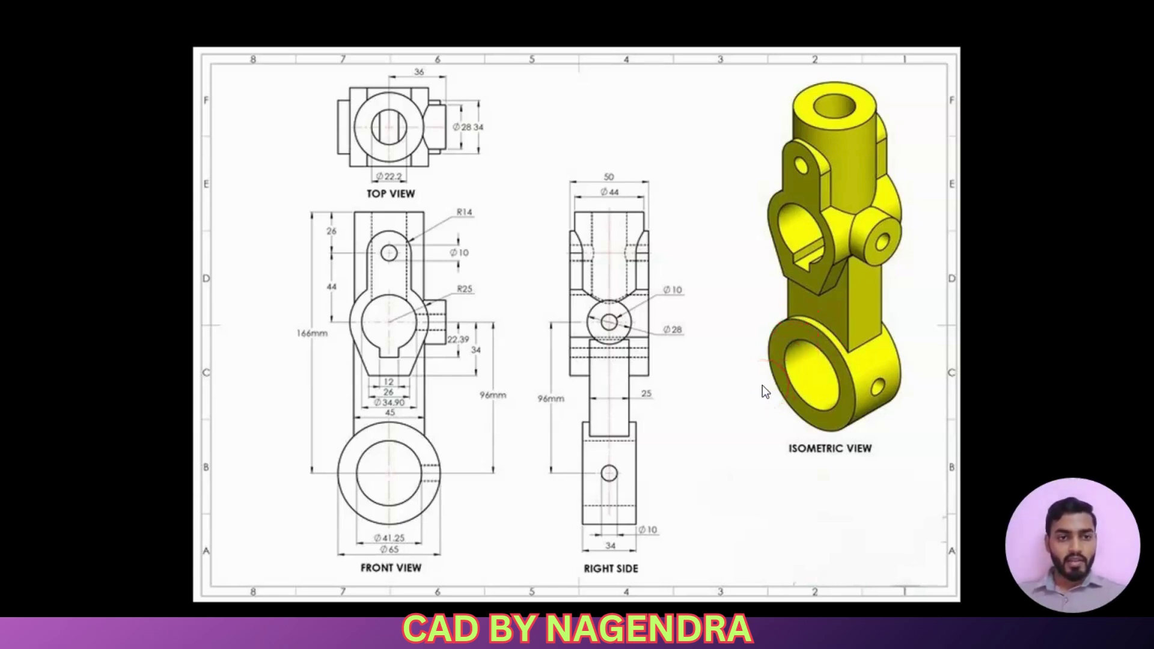
click(813, 421)
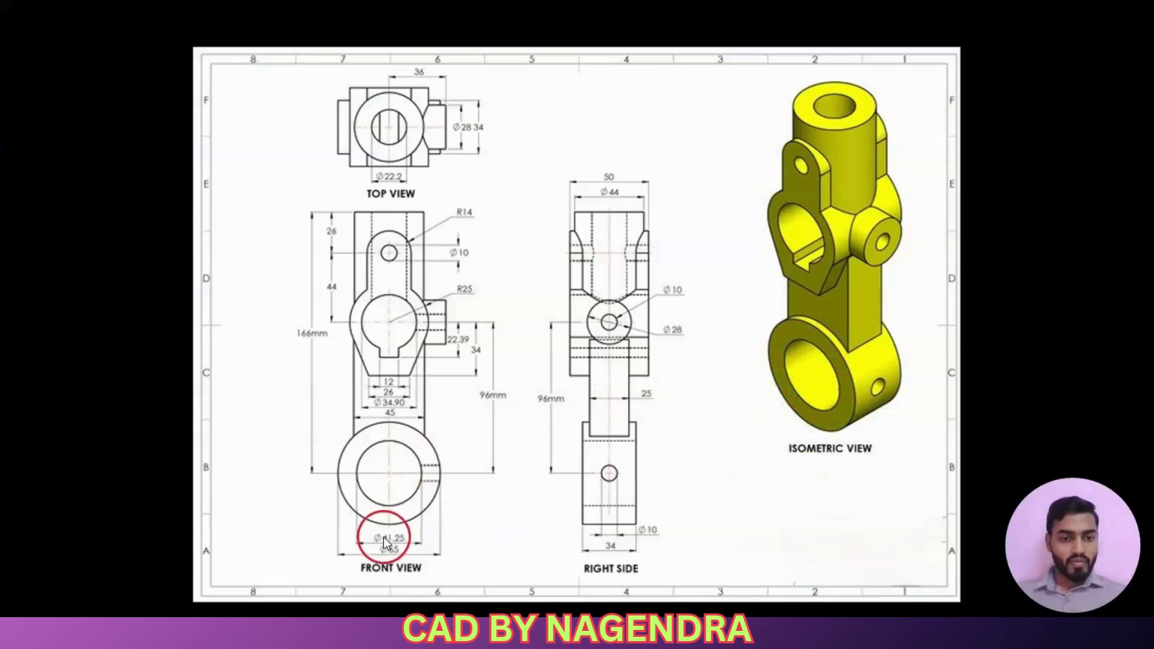
key(alt+Tab)
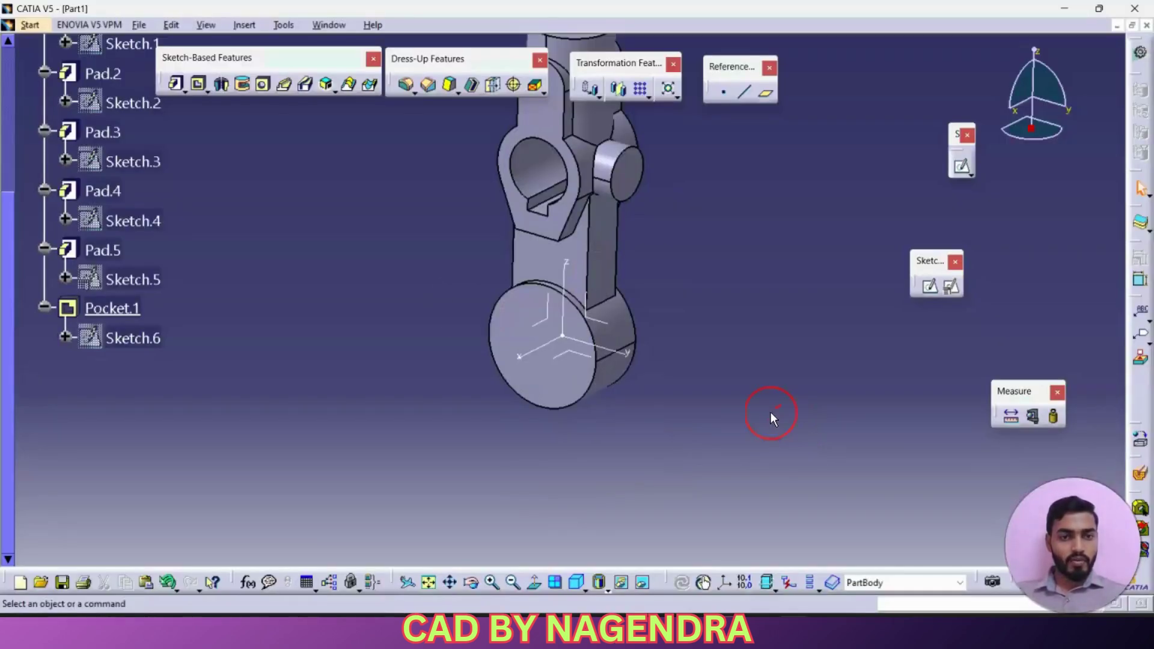
click(262, 85)
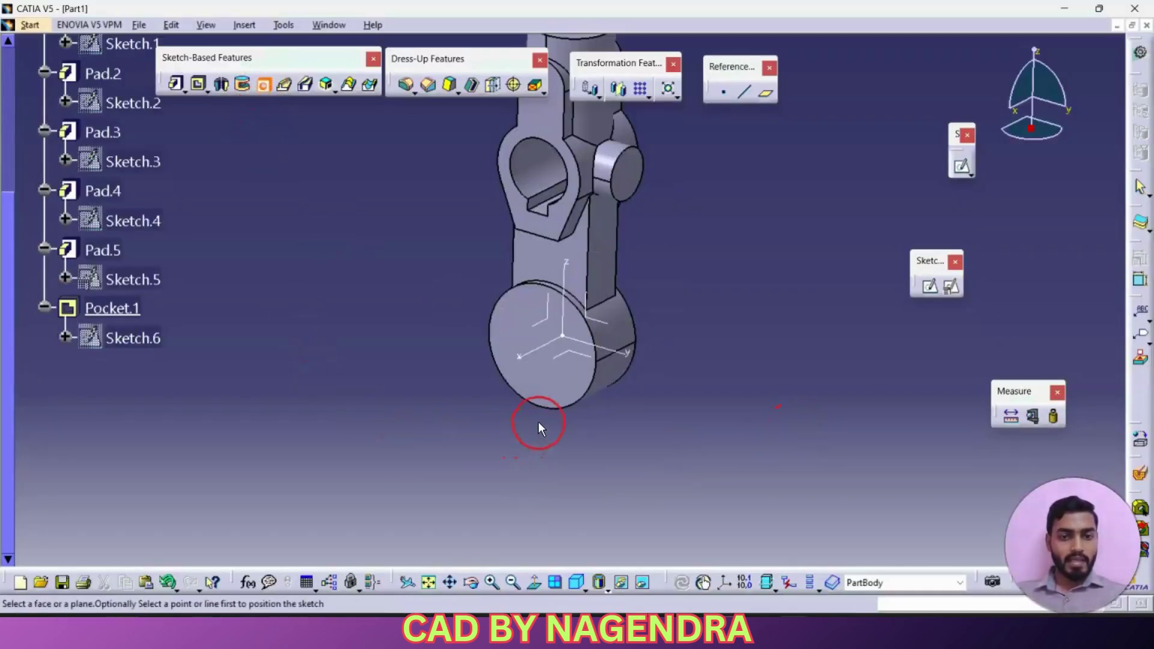
click(541, 379)
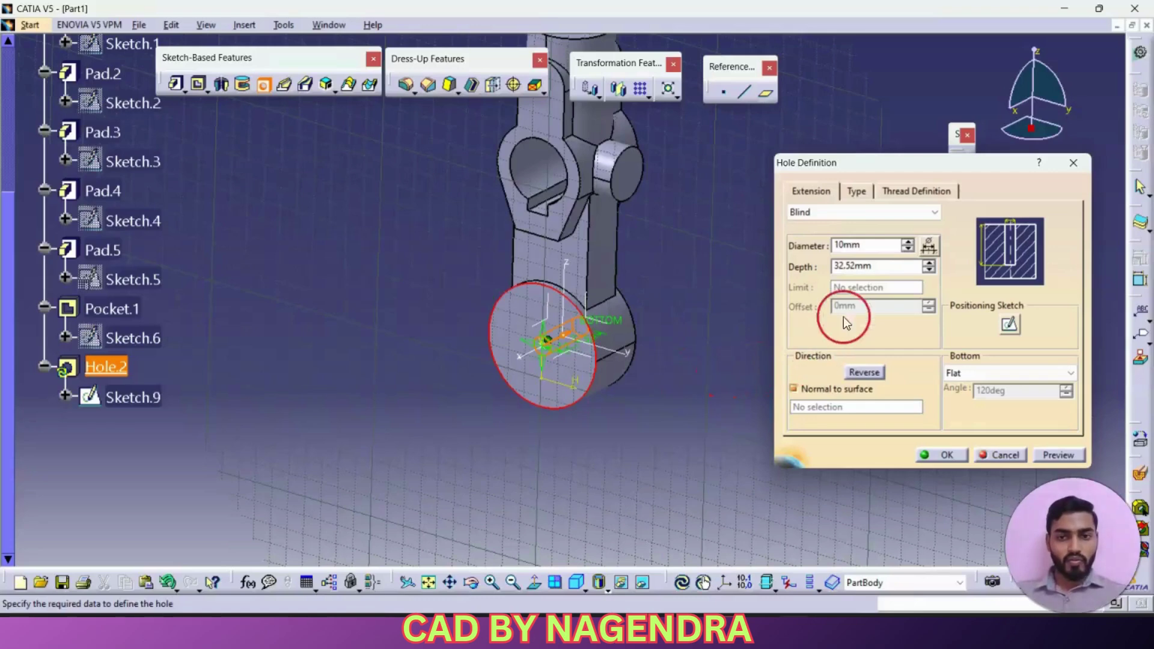
double_click(868, 251)
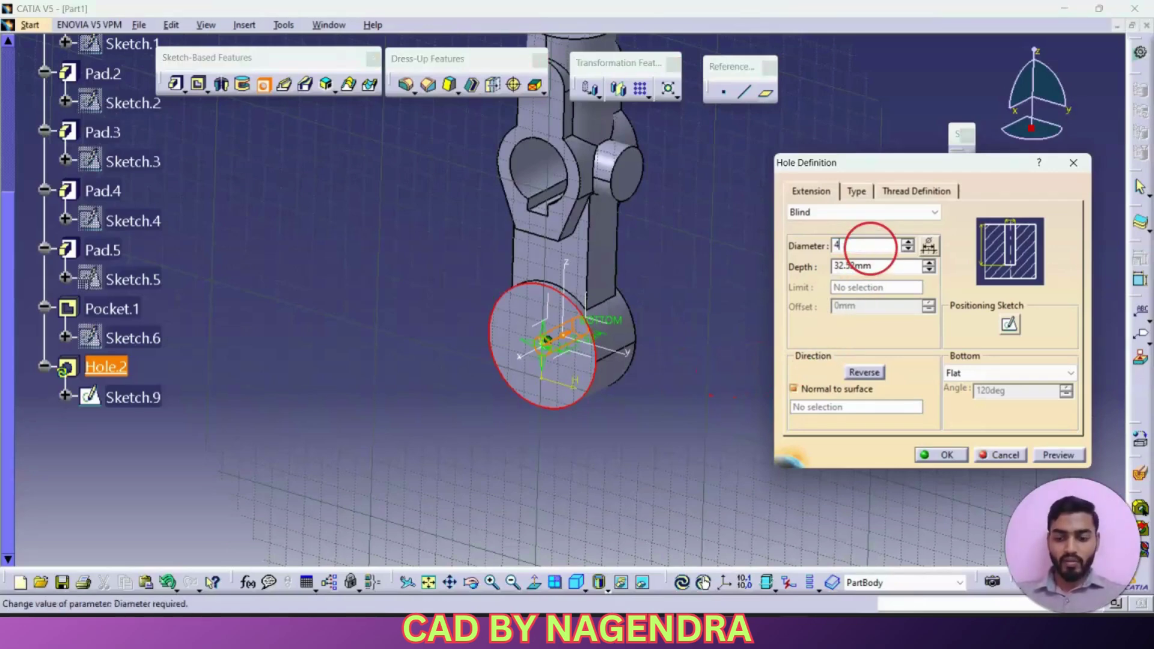
click(888, 212)
click(835, 236)
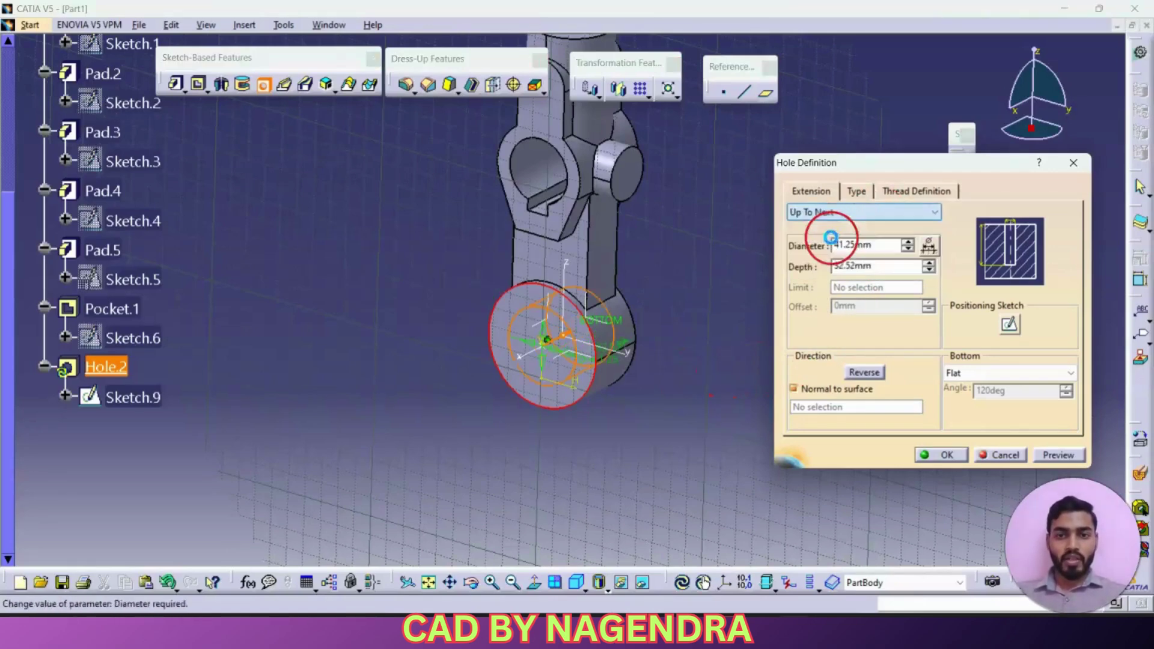
click(931, 455)
Step: Cut a 10 mm hole concentric with the side plate's rounded upper end, using the Up To Last extension
middle_drag(716, 318, 696, 346)
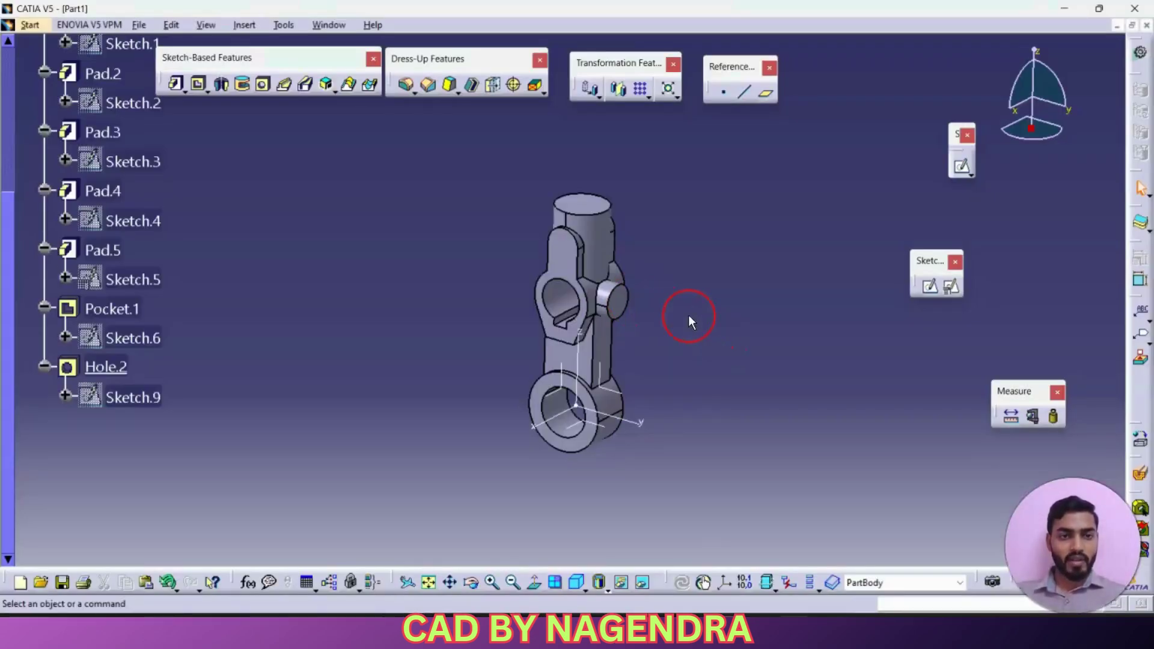
click(262, 85)
ctrl+middle_drag(484, 288, 495, 208)
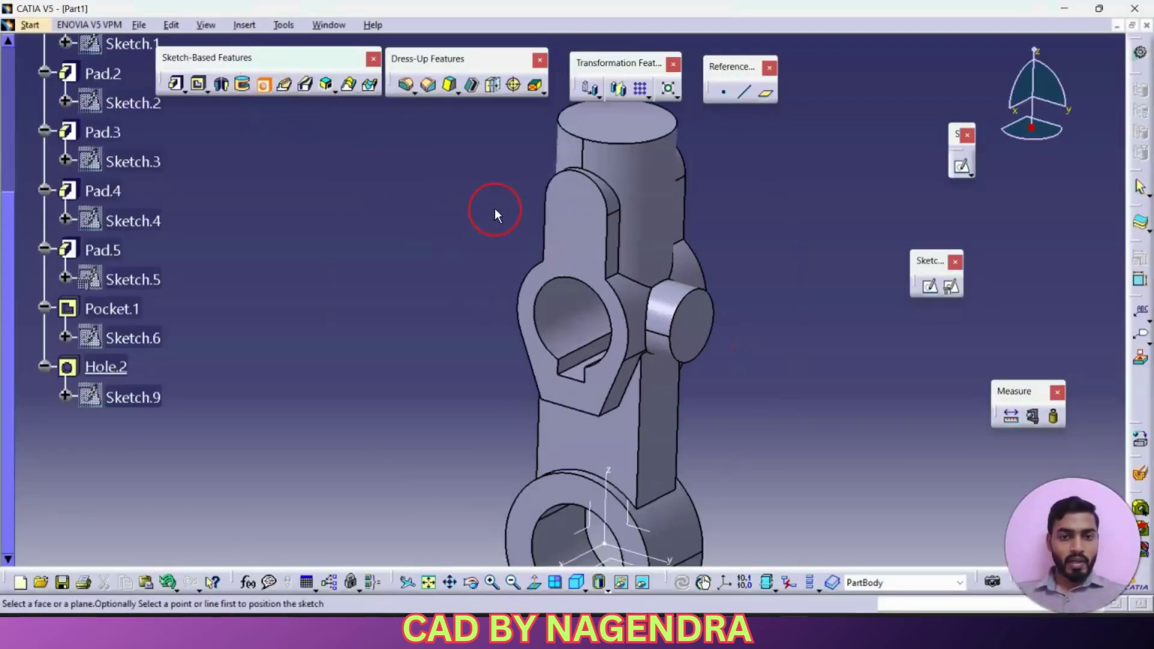
click(585, 179)
click(590, 200)
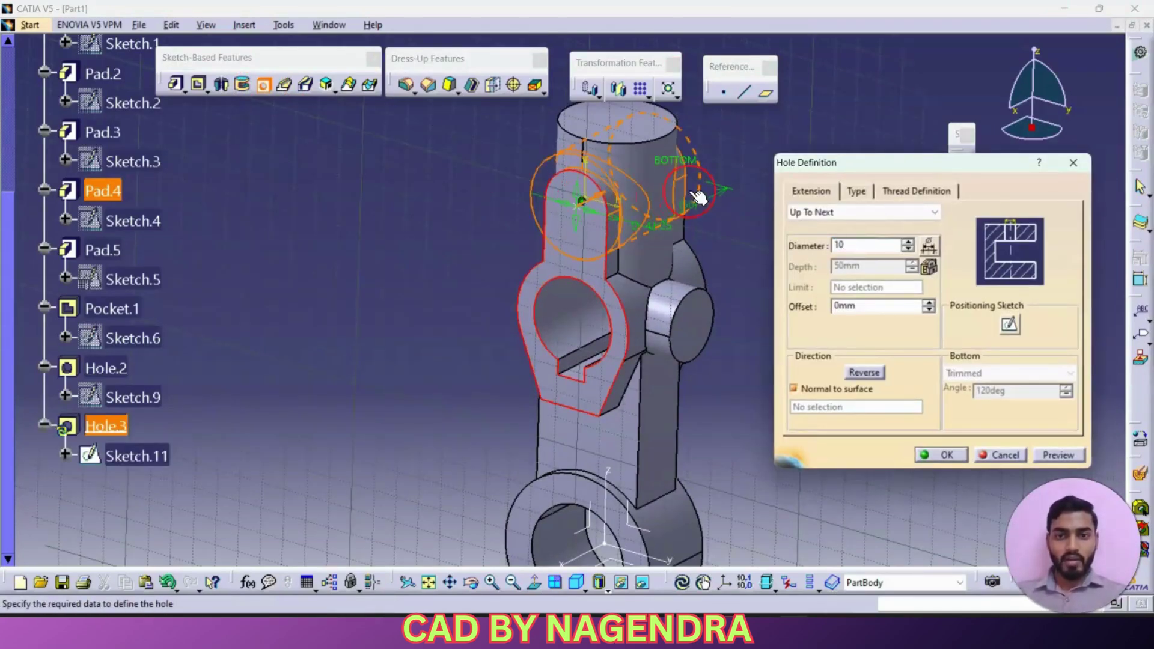
click(859, 212)
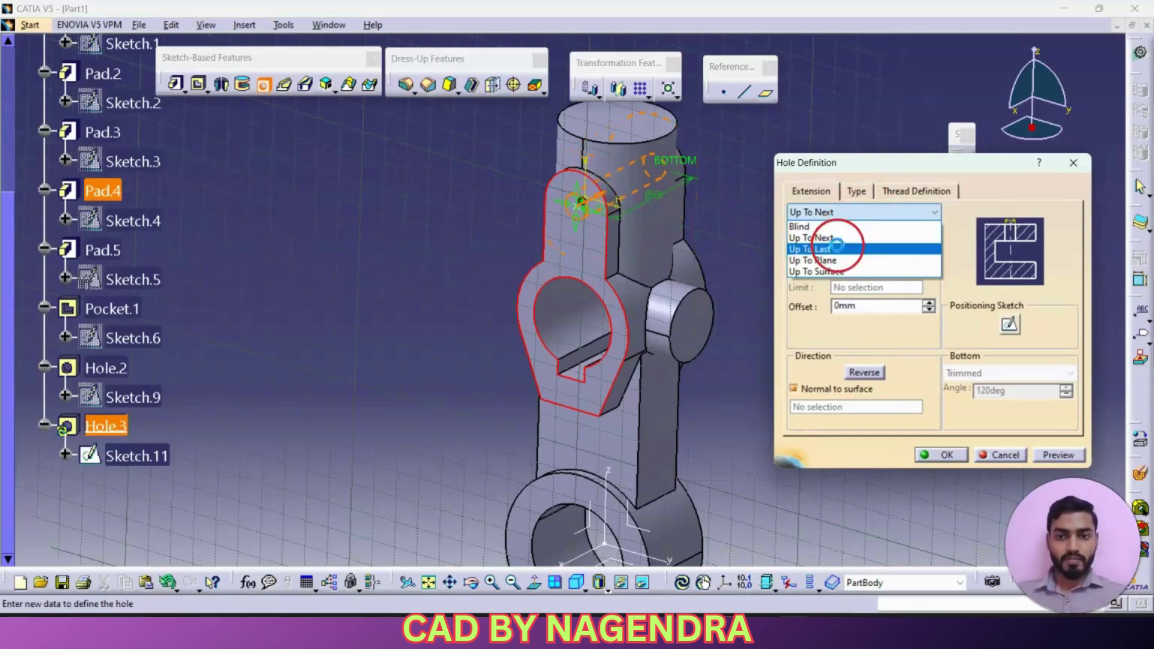
click(836, 246)
click(929, 451)
Step: Check the bore size in the drawing and cut a centred 22.2 mm hole into the vertical cylinder's top face, Up To Next
ctrl+middle_drag(773, 274, 740, 331)
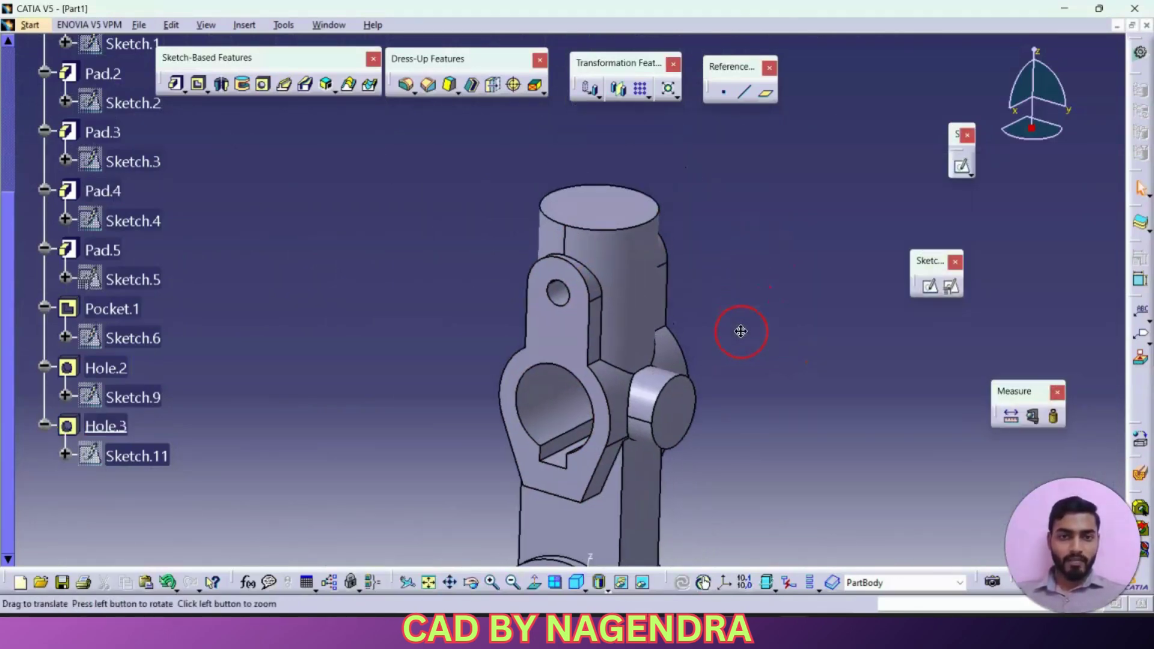
key(alt+Tab)
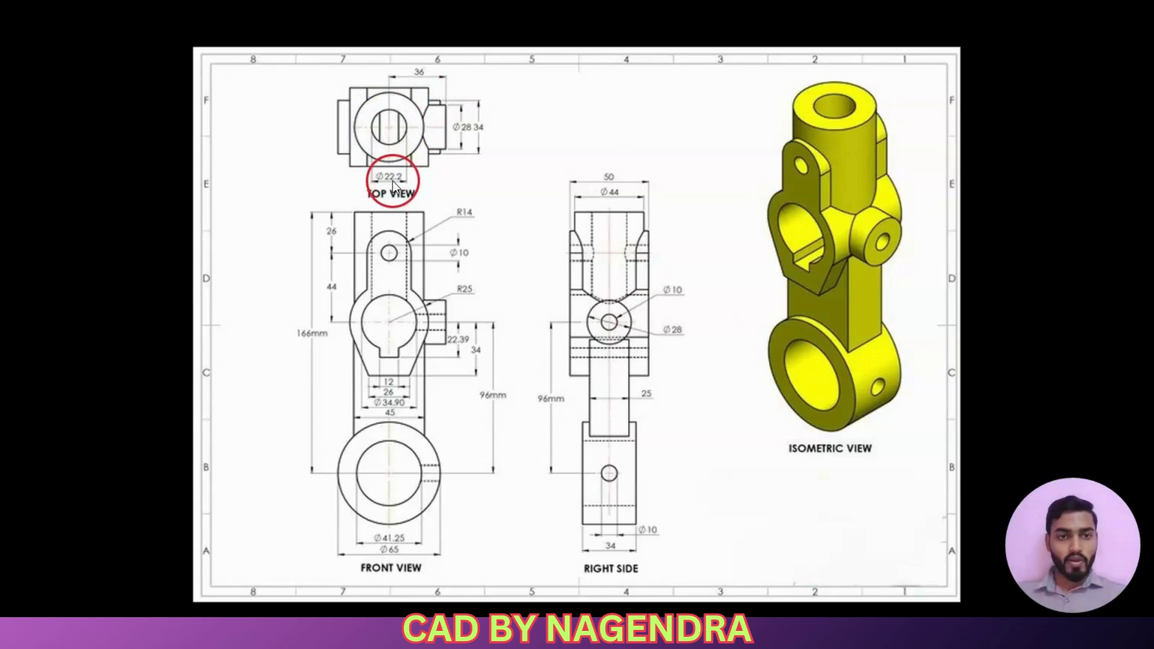
key(alt+Tab)
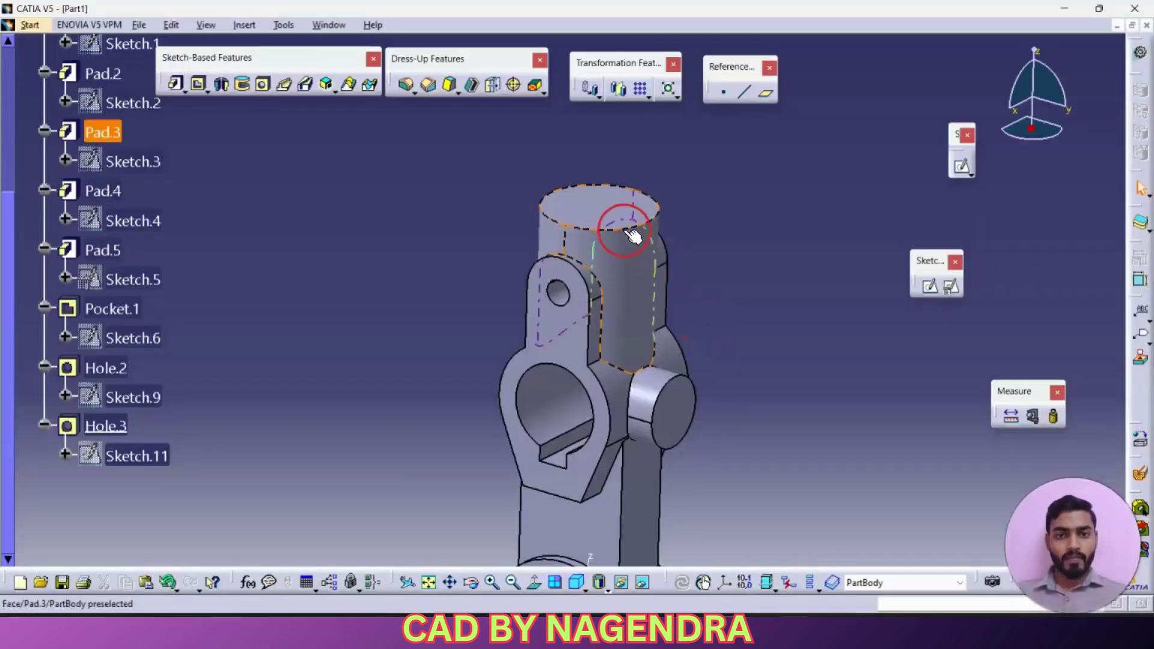
click(263, 86)
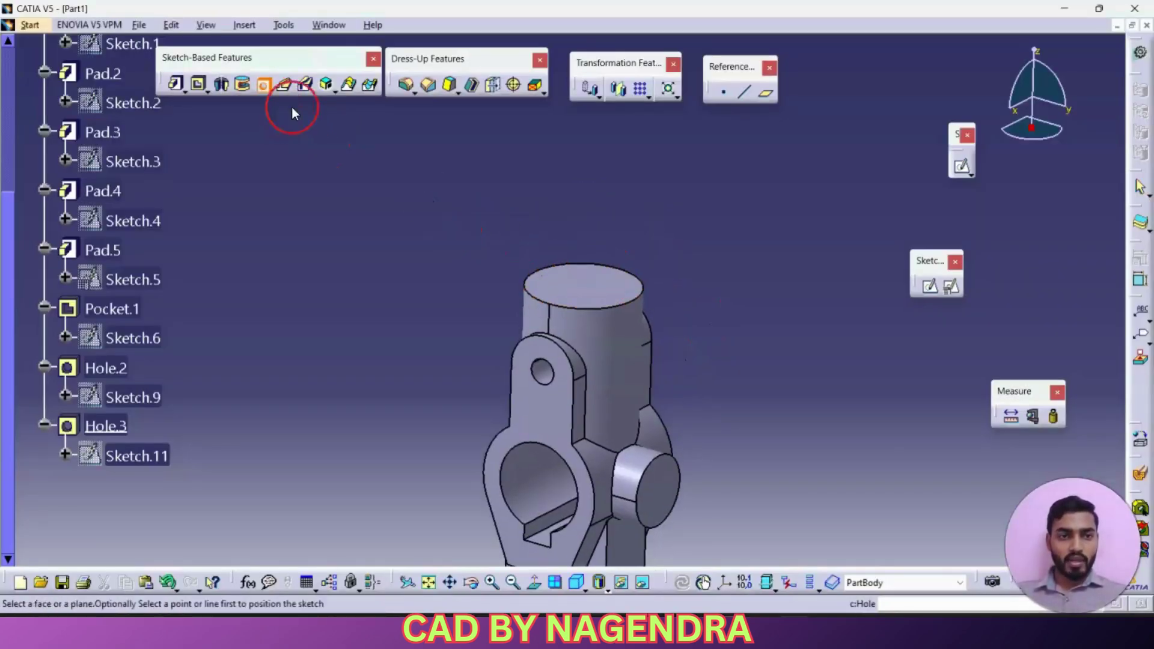
middle_drag(291, 108, 595, 283)
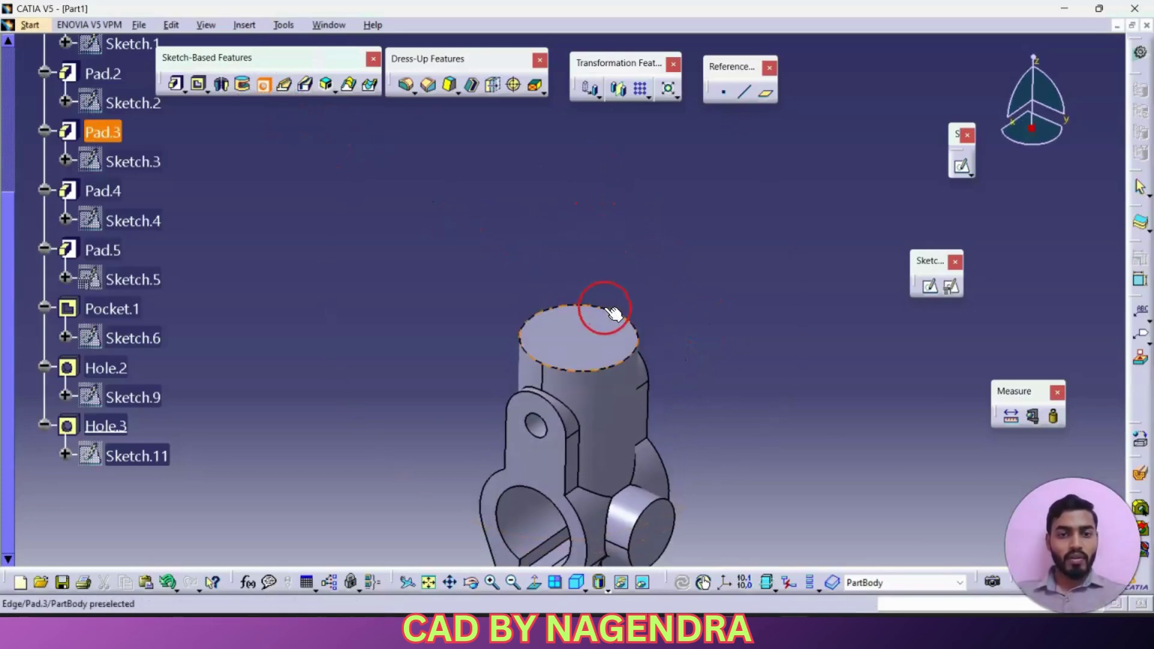
click(588, 334)
key(alt+Tab)
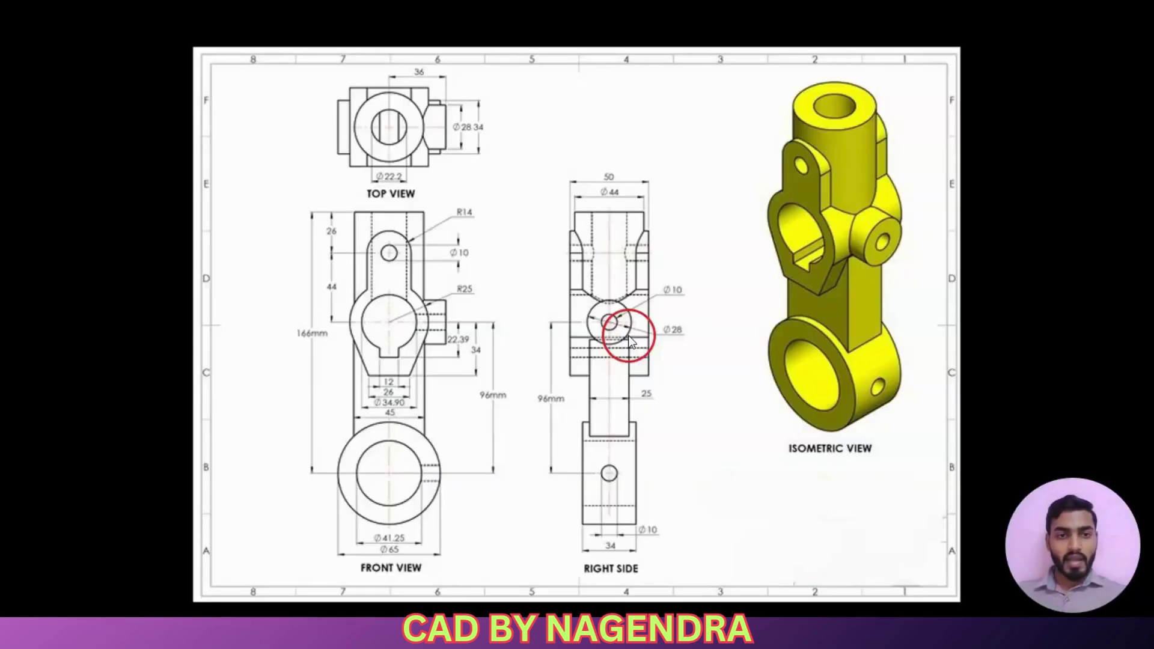
key(alt+Tab)
click(871, 250)
key(alt+Tab)
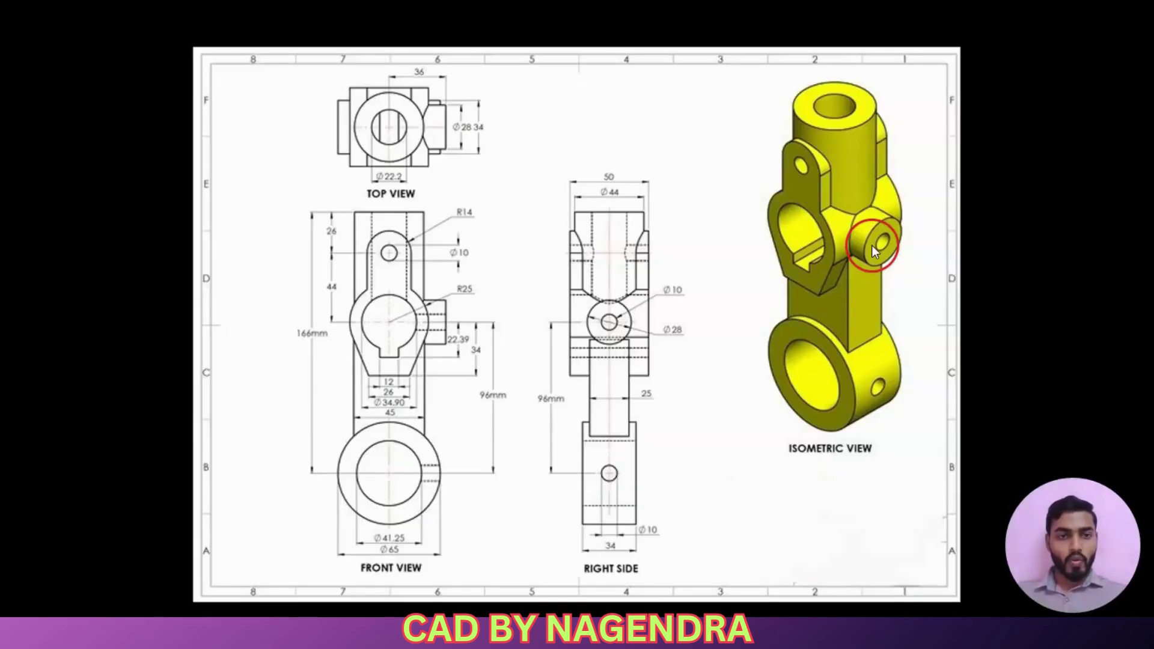
key(alt+Tab)
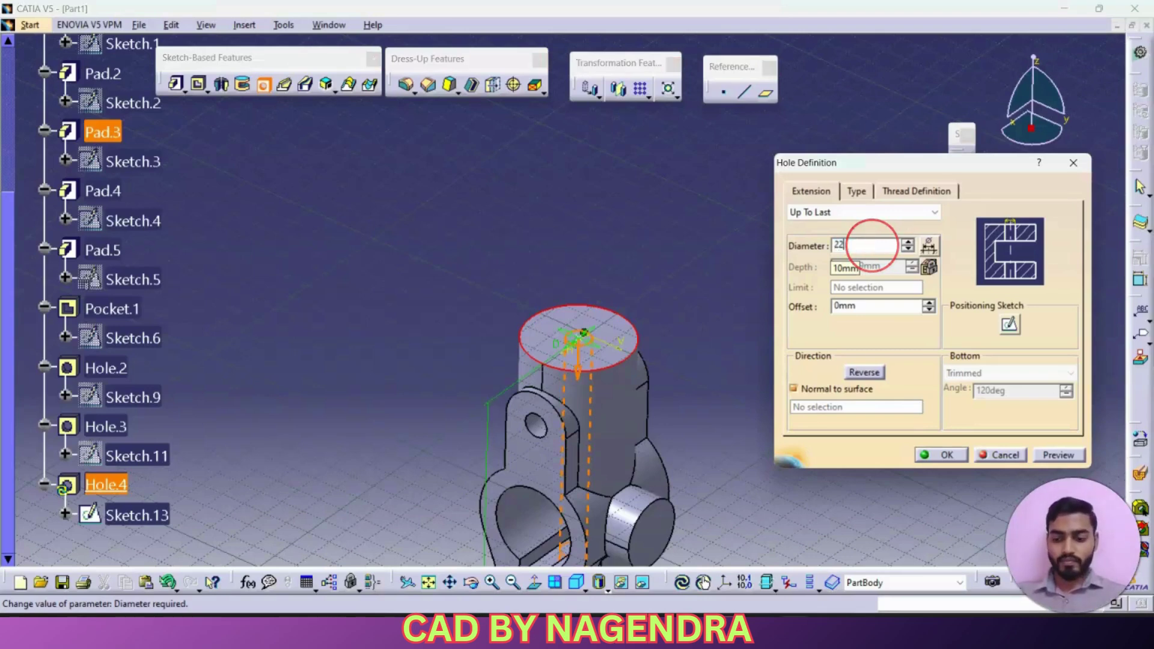
click(871, 212)
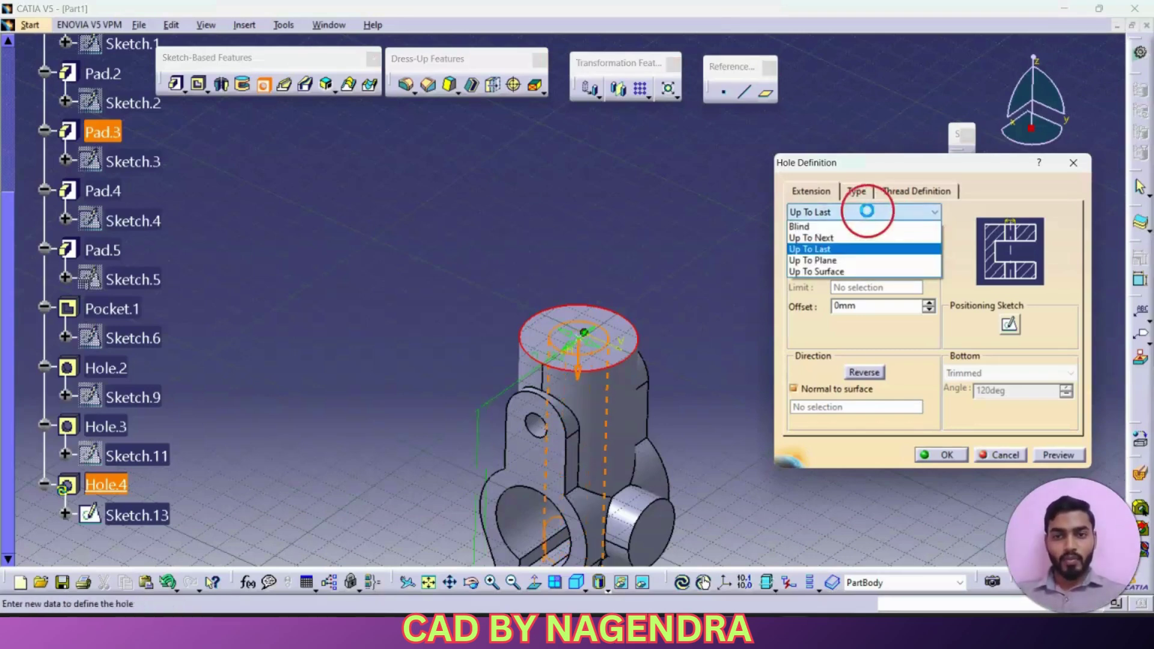
click(837, 241)
middle_drag(711, 378, 708, 304)
click(935, 454)
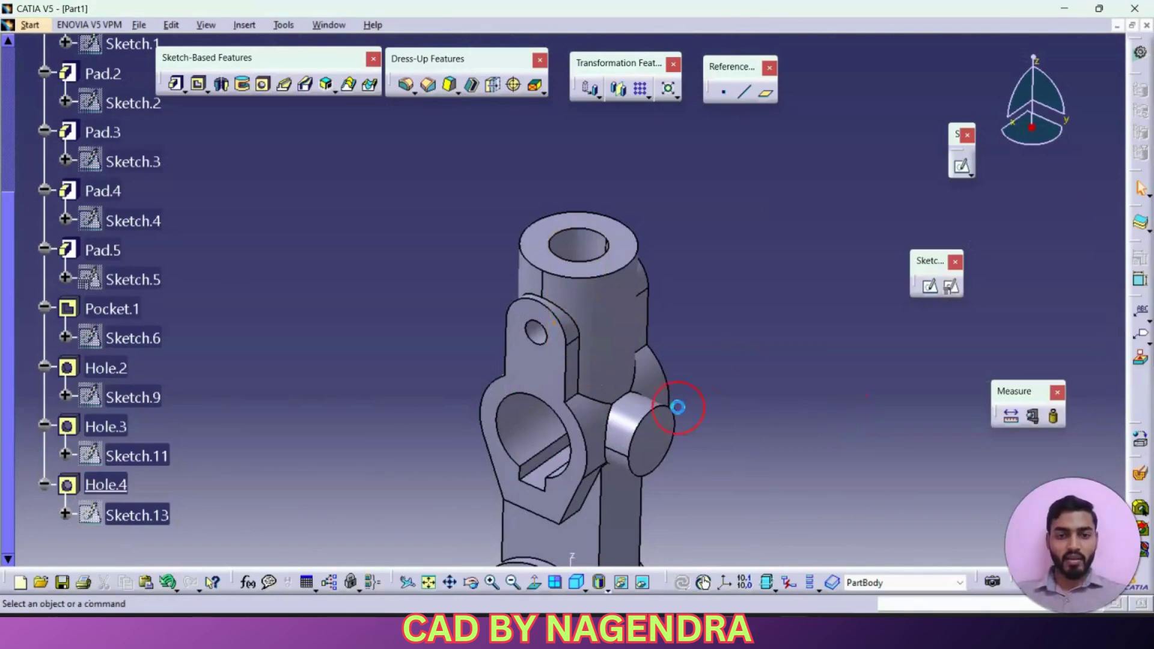
Step: Check the drawing and start a 10 mm Up To Next hole on the narrow side face of the connecting arm, with its direction reversed
mouse_move(675, 404)
middle_down()
mouse_move(714, 283)
mouse_move(770, 193)
mouse_move(745, 247)
mouse_move(781, 270)
middle_up()
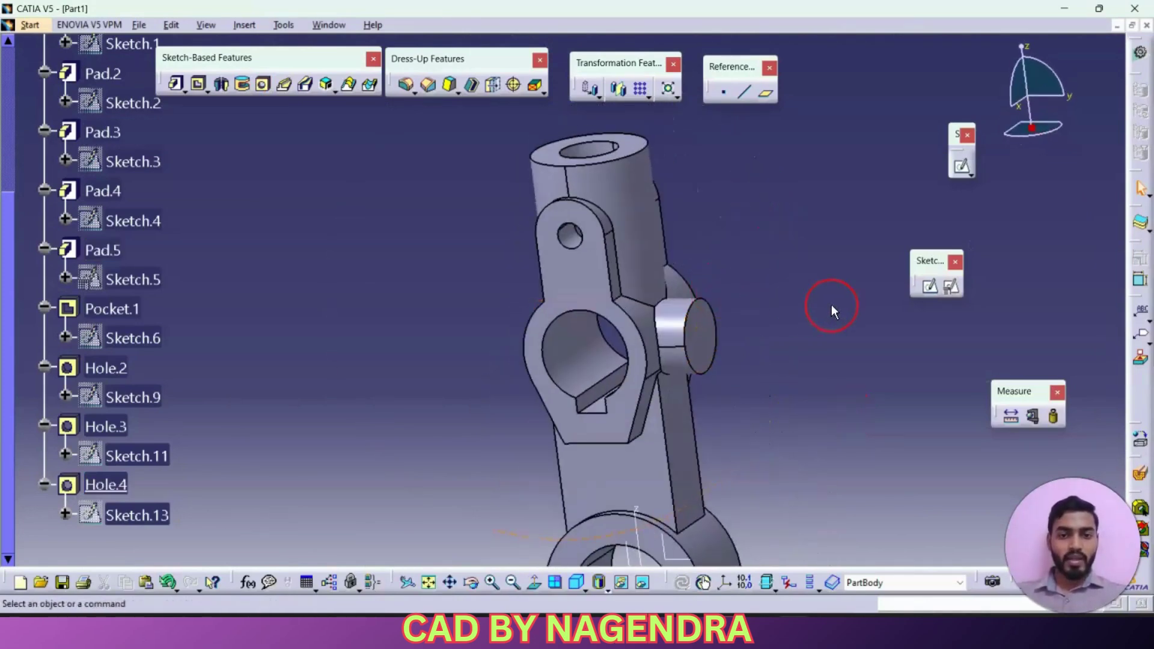
key(alt+Tab)
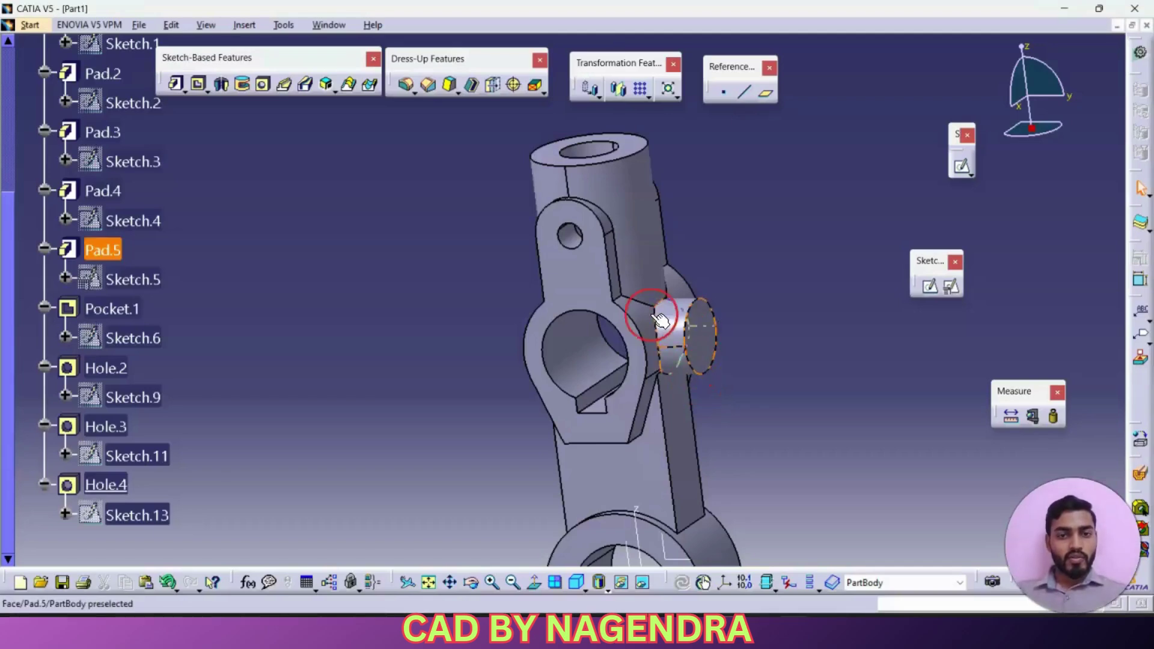
mouse_move(657, 326)
middle_down()
mouse_move(554, 201)
mouse_move(623, 296)
mouse_move(568, 385)
middle_up()
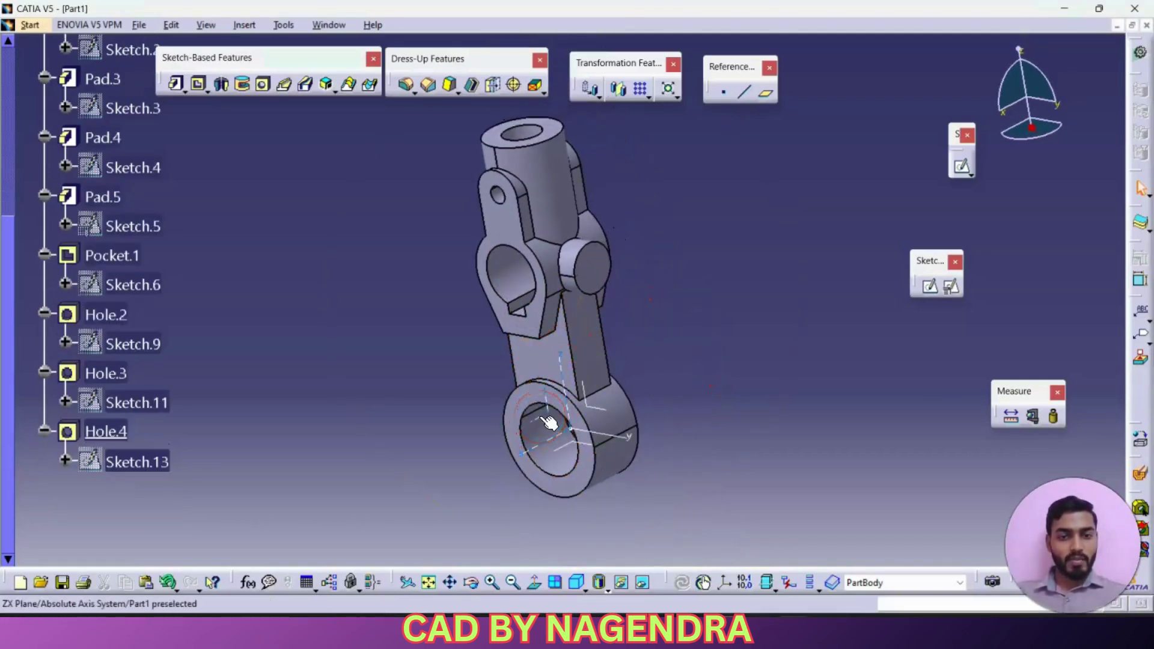
middle_drag(497, 353, 612, 399)
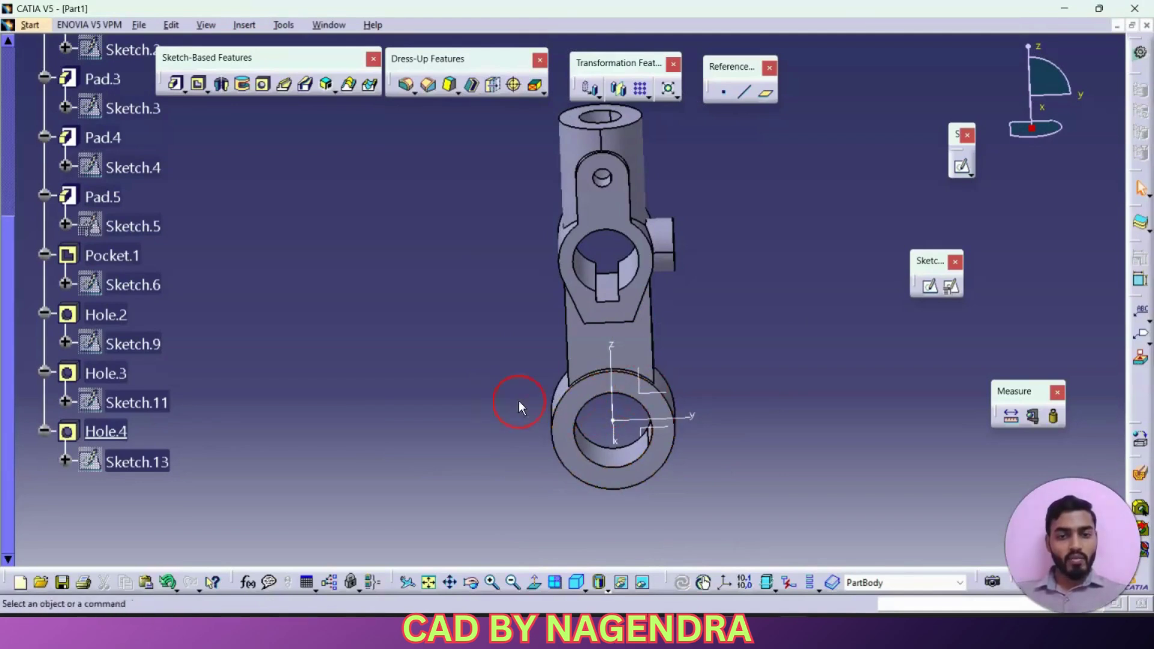
middle_drag(723, 325, 431, 362)
click(263, 84)
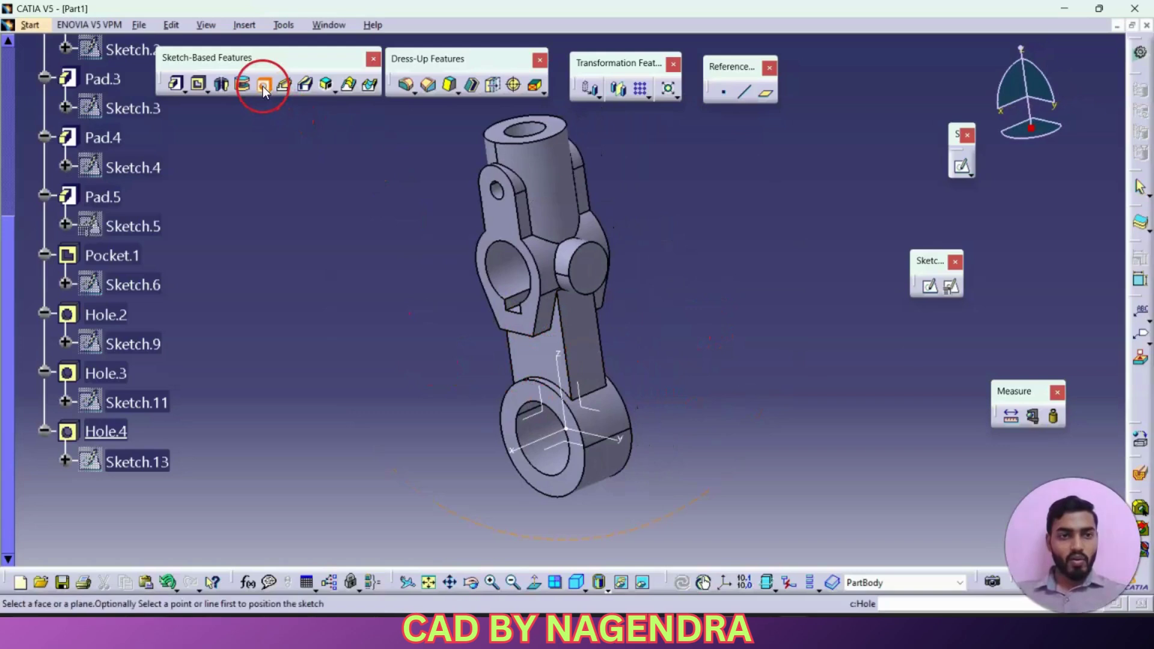
click(587, 351)
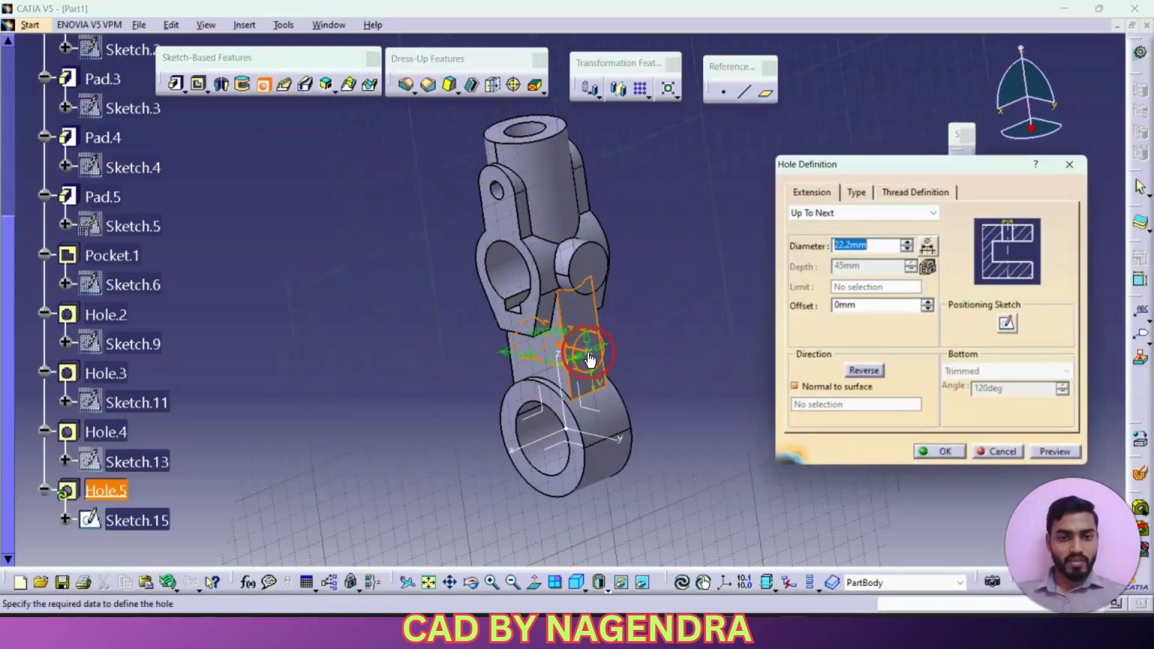
click(856, 373)
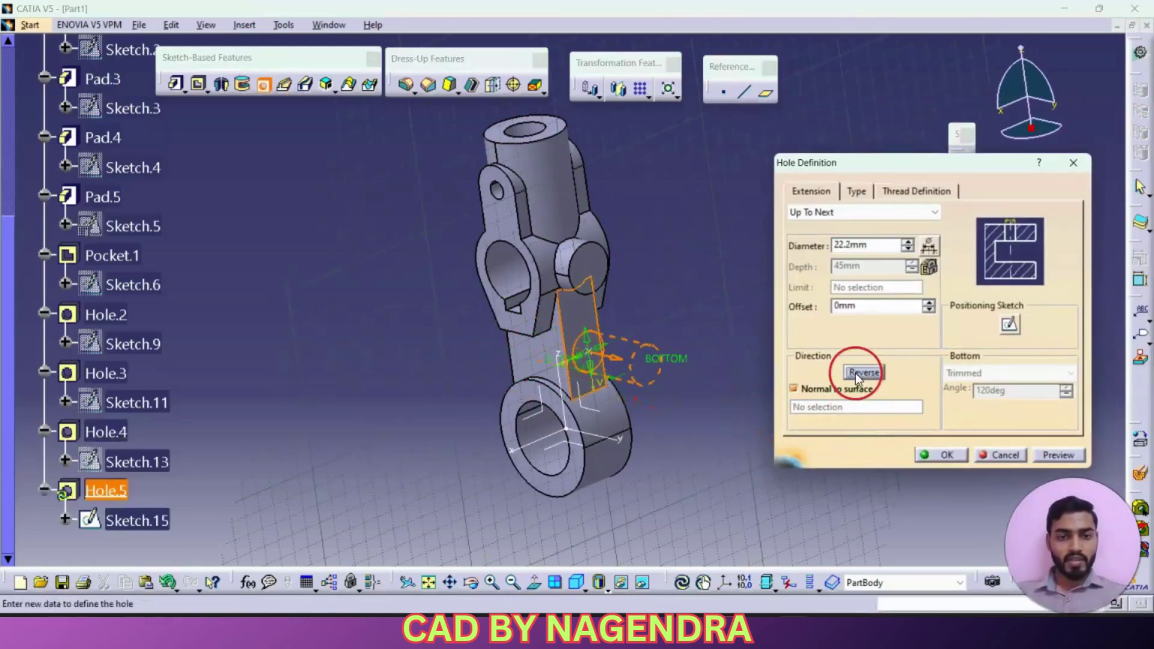
double_click(881, 246)
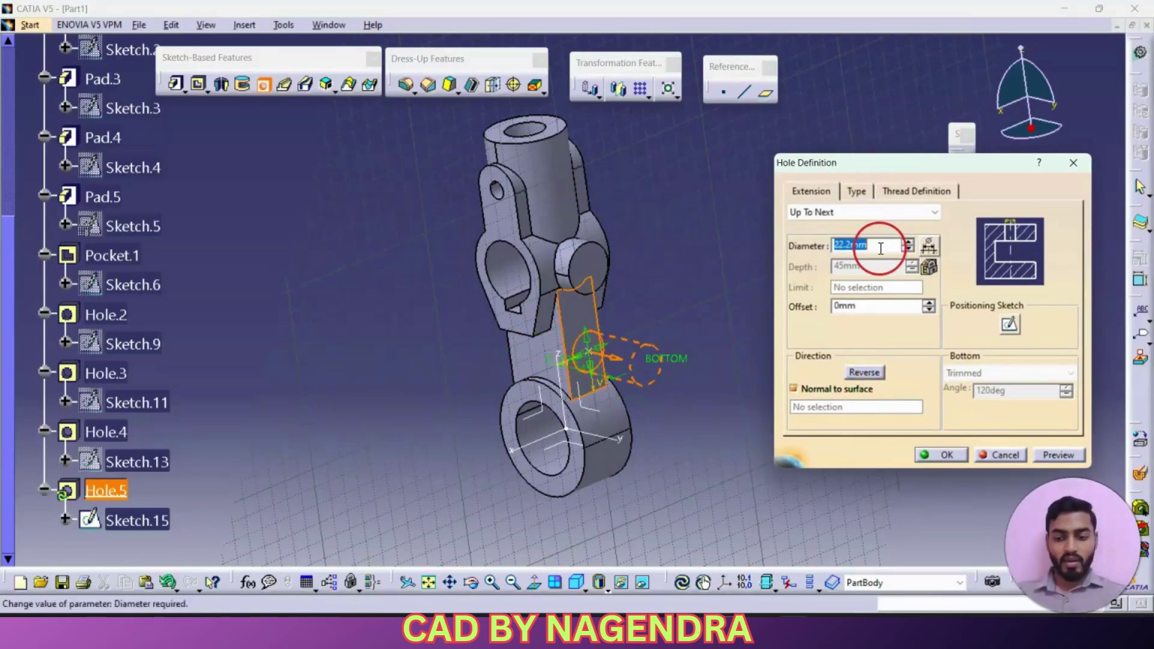
text(10)
Step: Constrain the hole's centre point coincident with the part origin in its positioning sketch, exit the sketch, preview and create the hole
click(1009, 325)
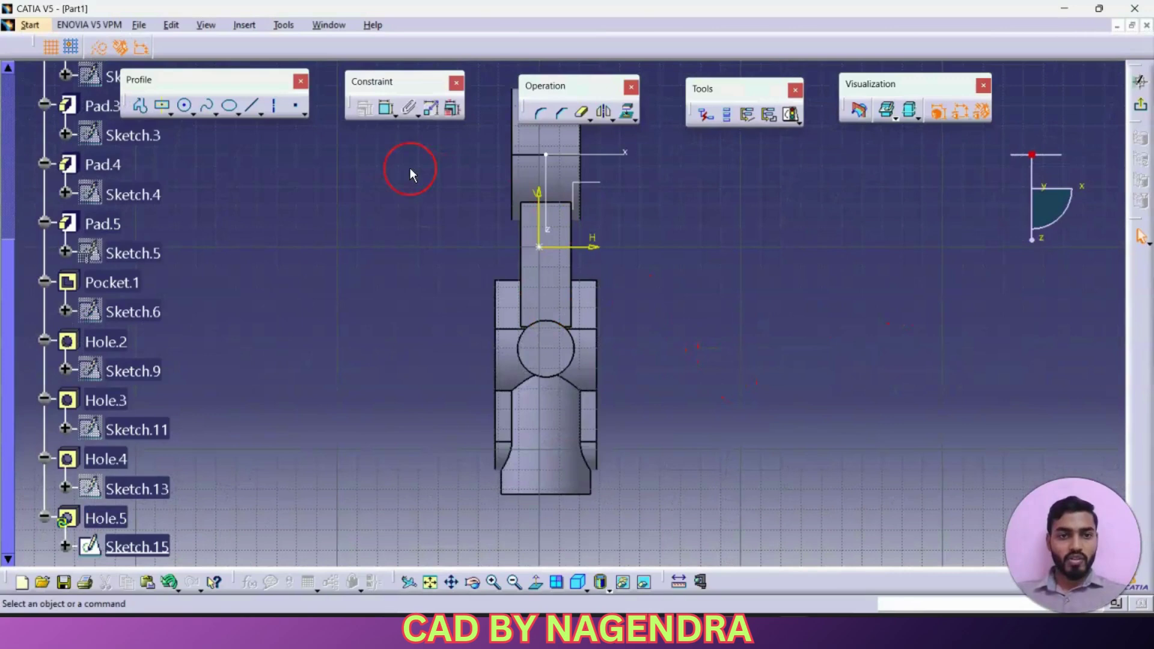
click(386, 108)
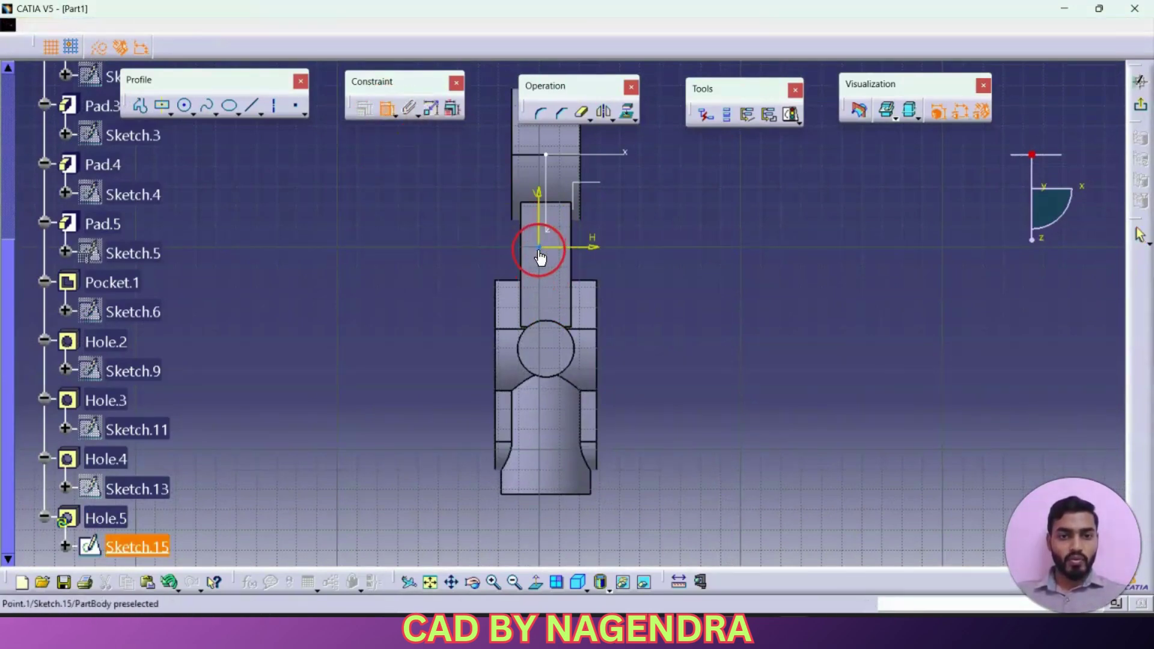
mouse_move(538, 250)
middle_down()
mouse_move(734, 327)
mouse_move(595, 301)
middle_up()
click(586, 293)
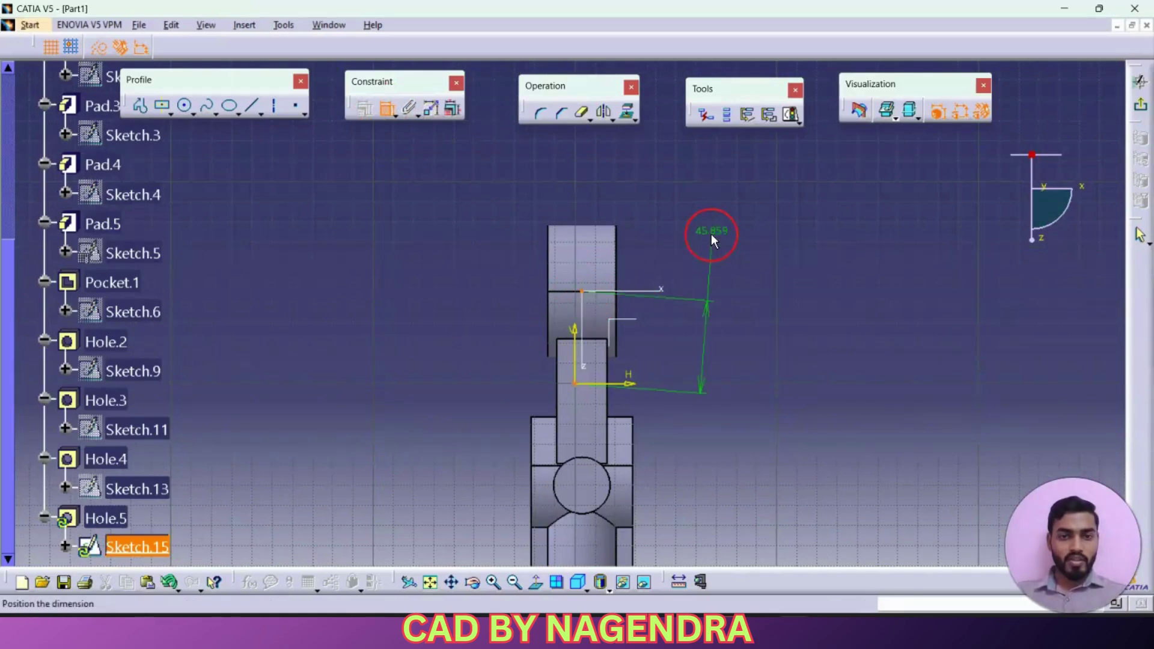
right_click(711, 233)
click(760, 342)
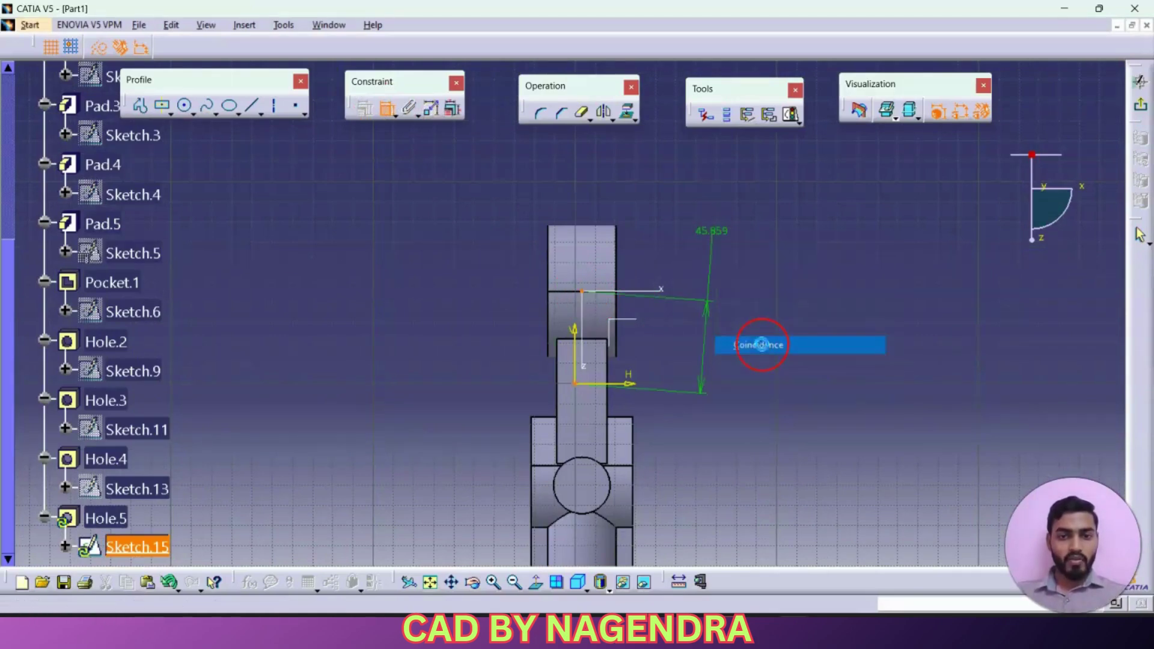
click(1140, 105)
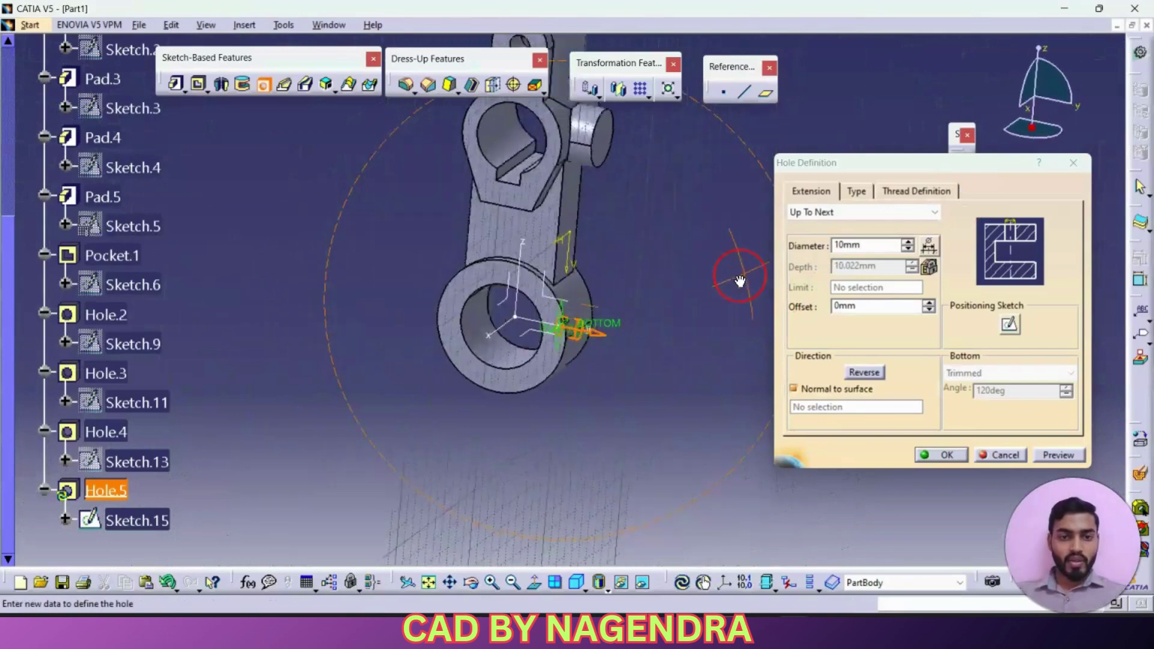
click(1057, 454)
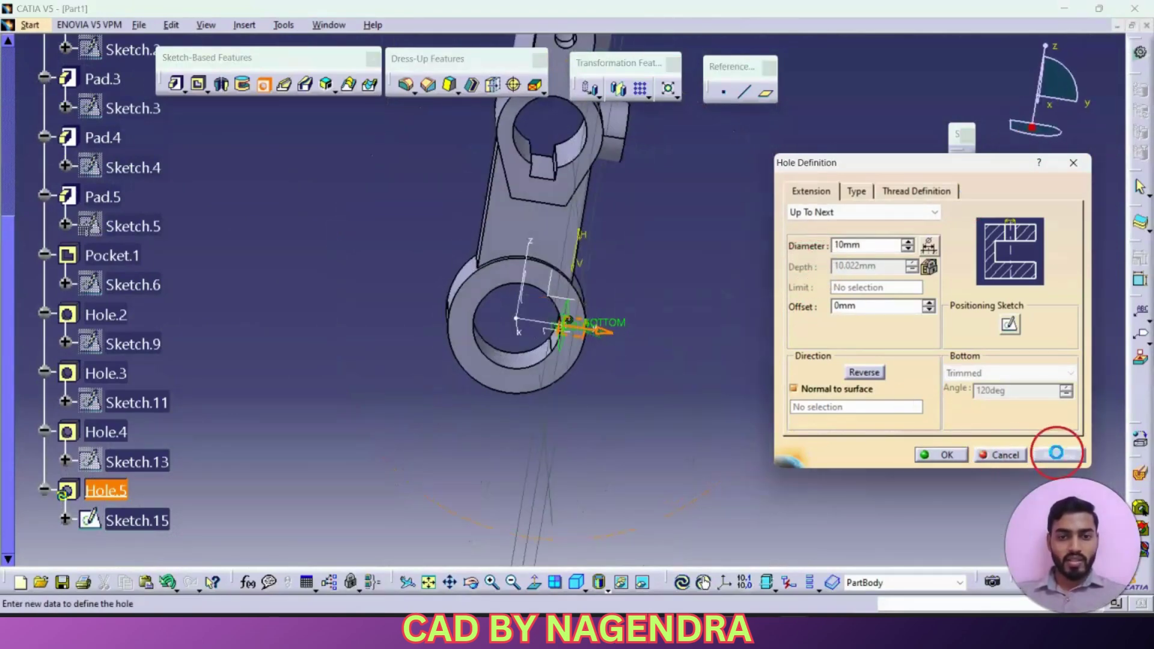
click(929, 454)
Step: Check the side boss bore in the drawing and cut a centred 10 mm hole into the boss's end face, Up To Next
middle_drag(680, 303, 497, 317)
click(576, 582)
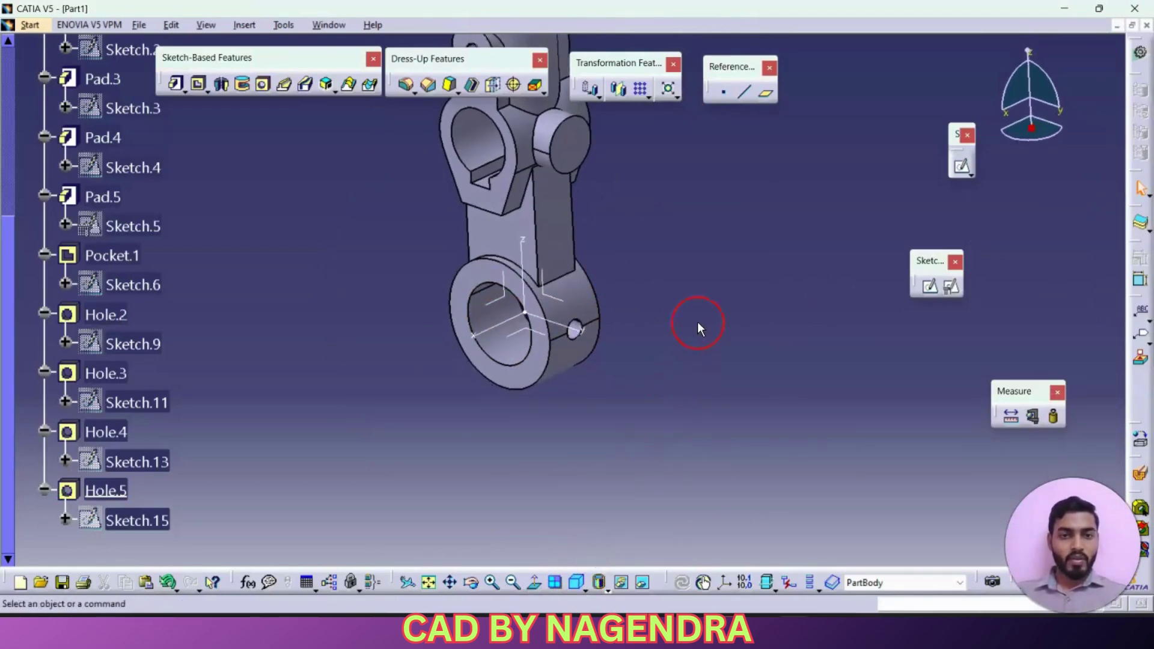
middle_drag(697, 328, 687, 259)
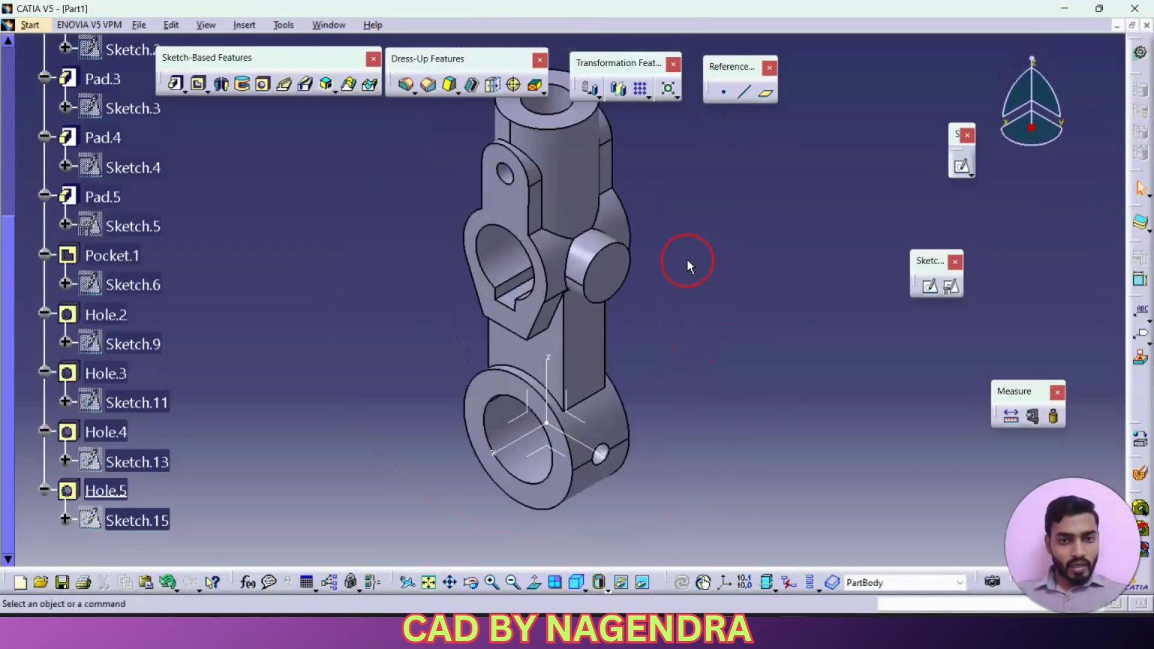
key(alt+Tab)
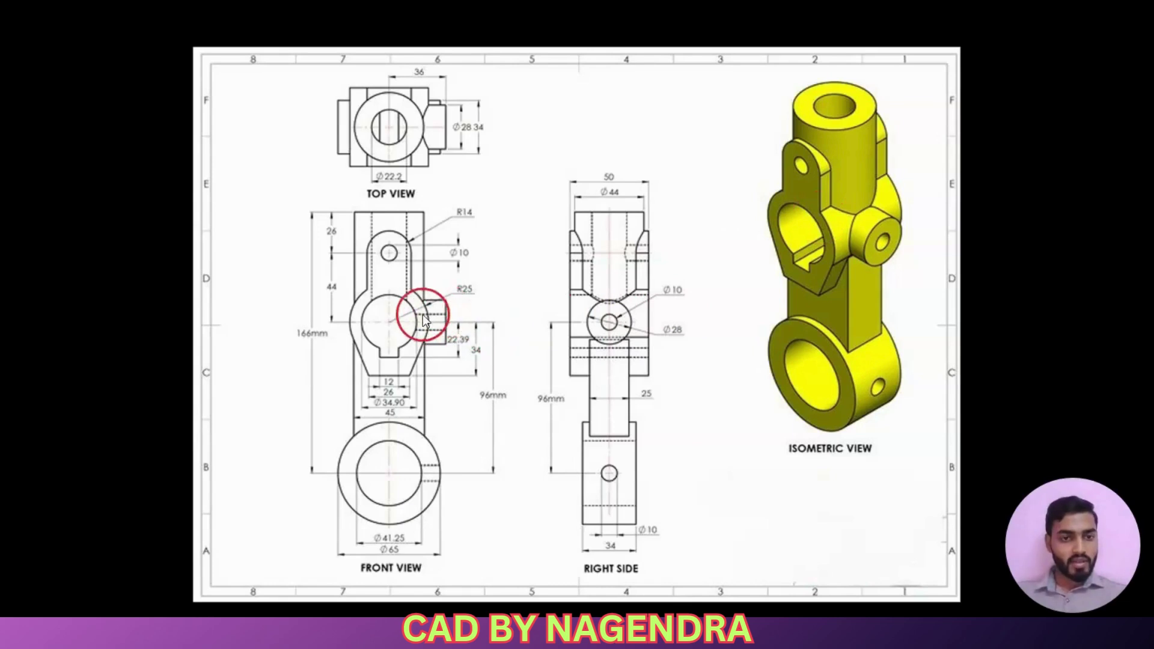
key(alt+Tab)
middle_drag(704, 365, 668, 434)
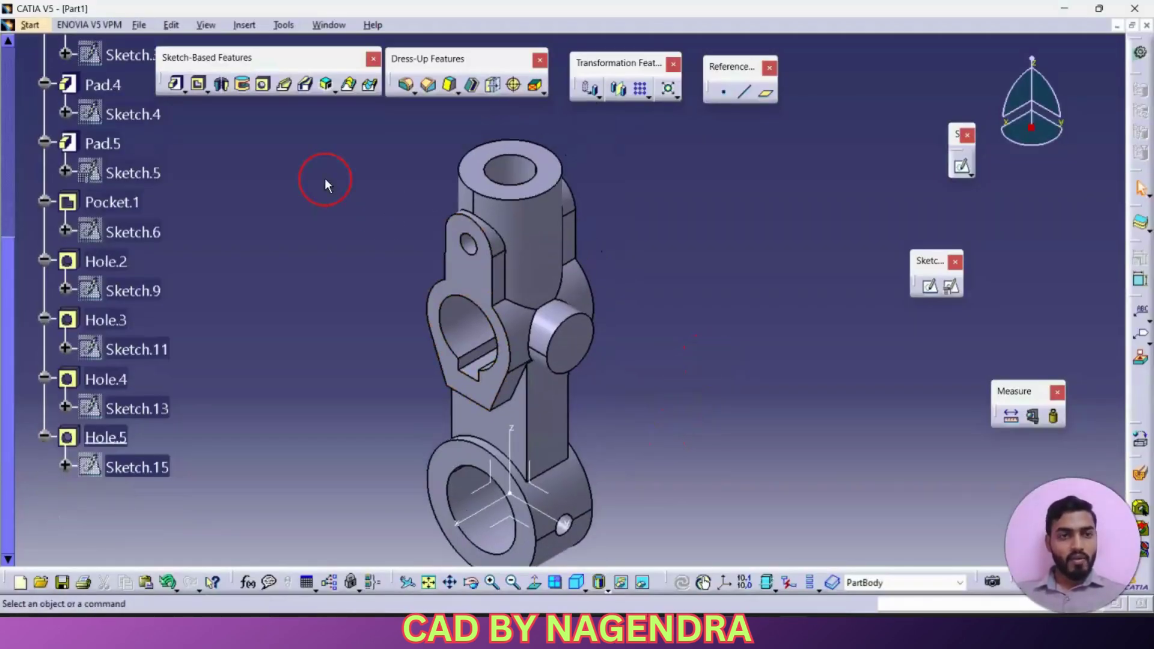
click(263, 85)
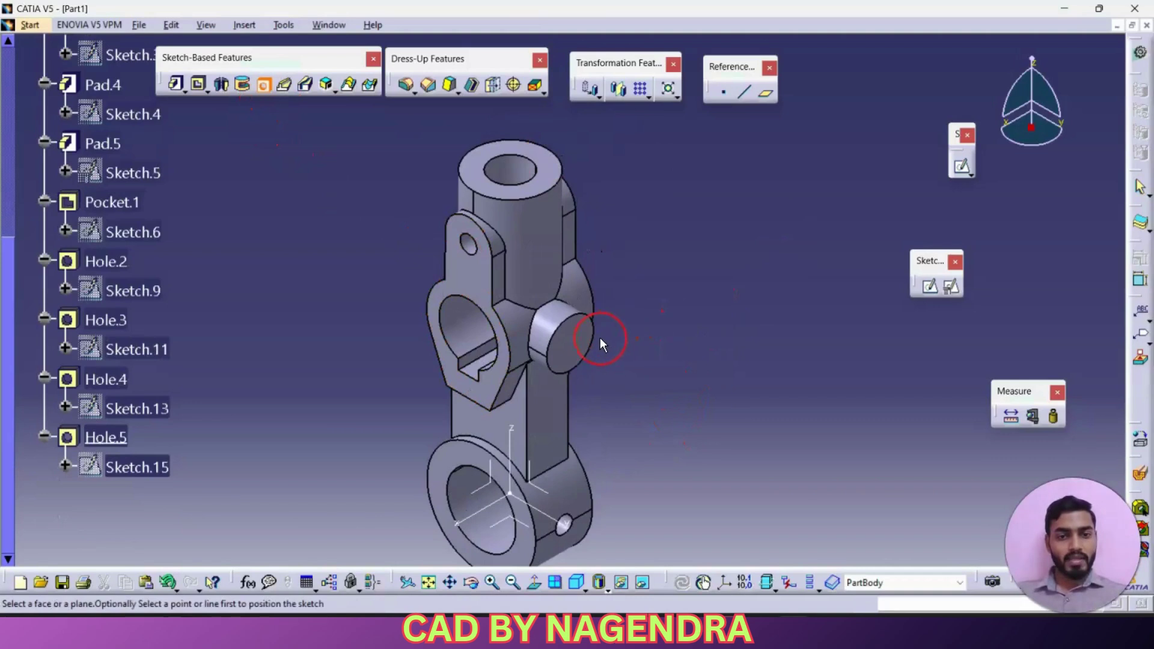
click(572, 342)
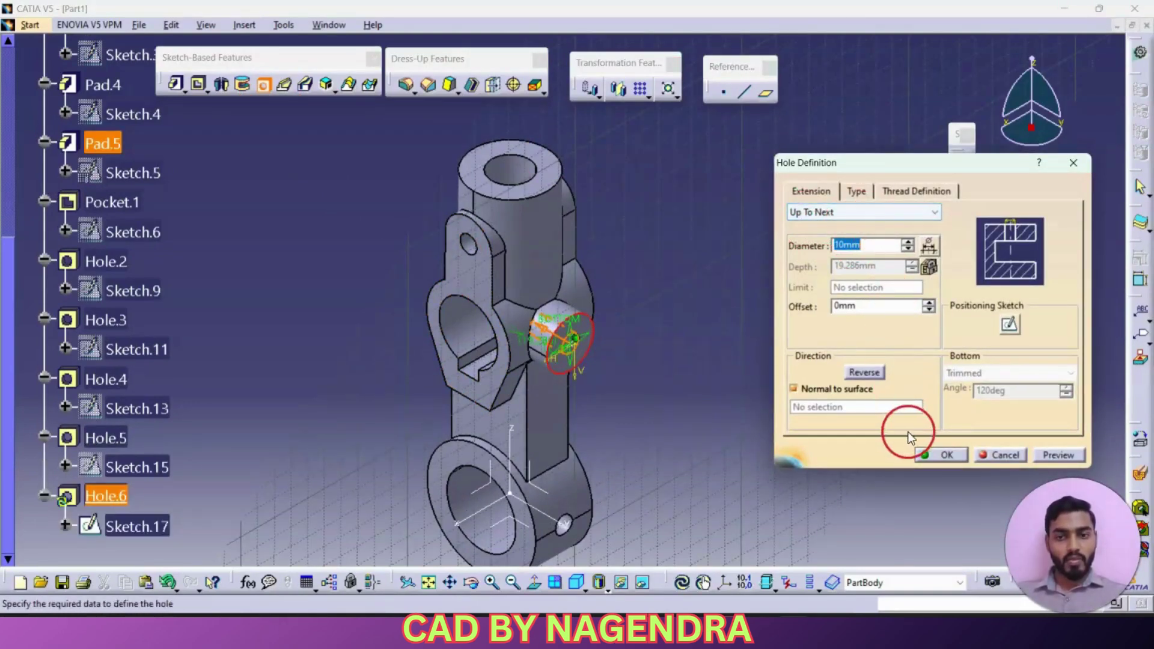
click(940, 454)
Step: Show the part in the standard front view, shaded with edges and hidden edges, and compare it with the drawing's front view
mouse_move(715, 346)
middle_down()
mouse_move(837, 260)
mouse_move(734, 289)
middle_up()
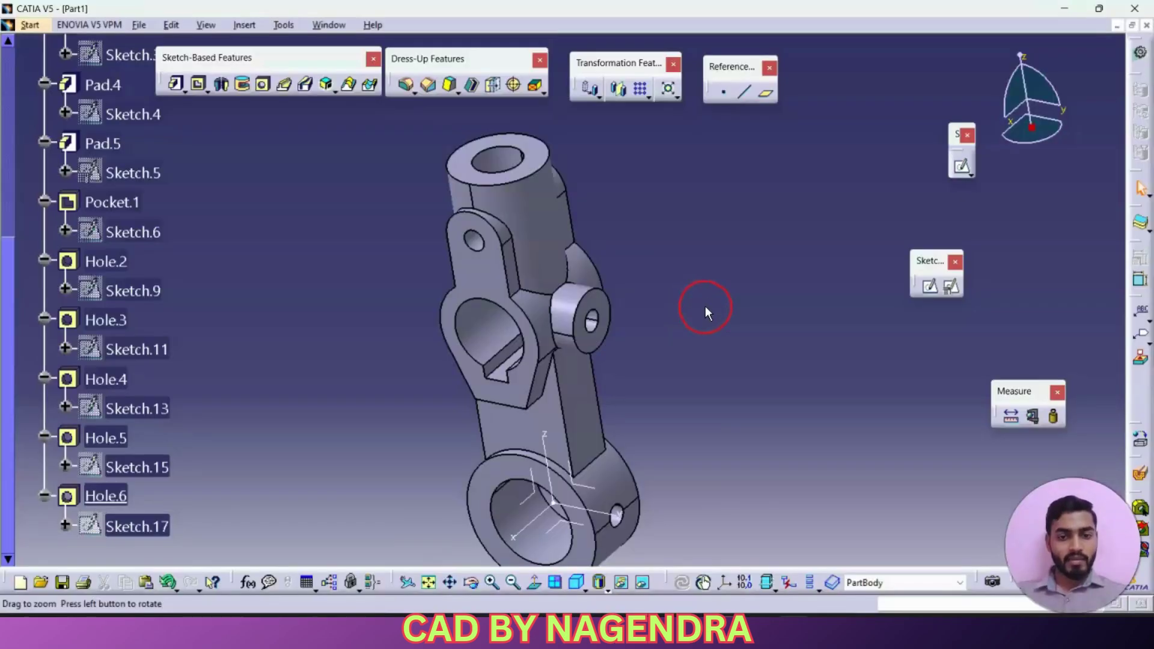
mouse_move(706, 309)
middle_down()
mouse_move(651, 405)
mouse_move(667, 334)
mouse_move(672, 347)
middle_up()
click(581, 587)
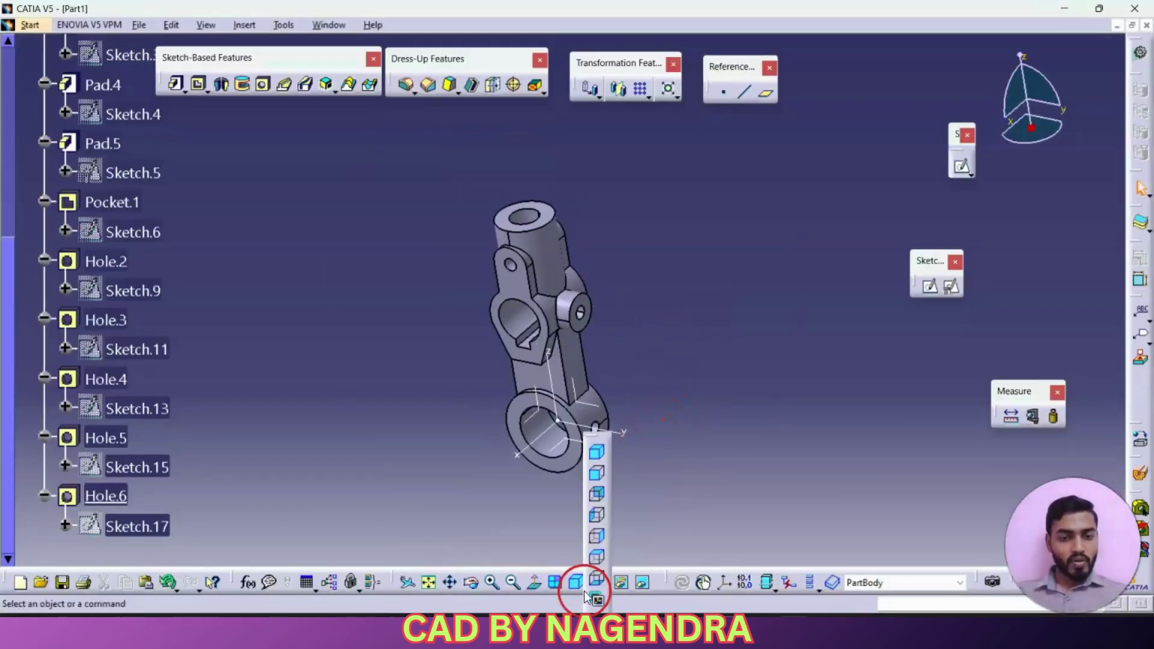
click(600, 474)
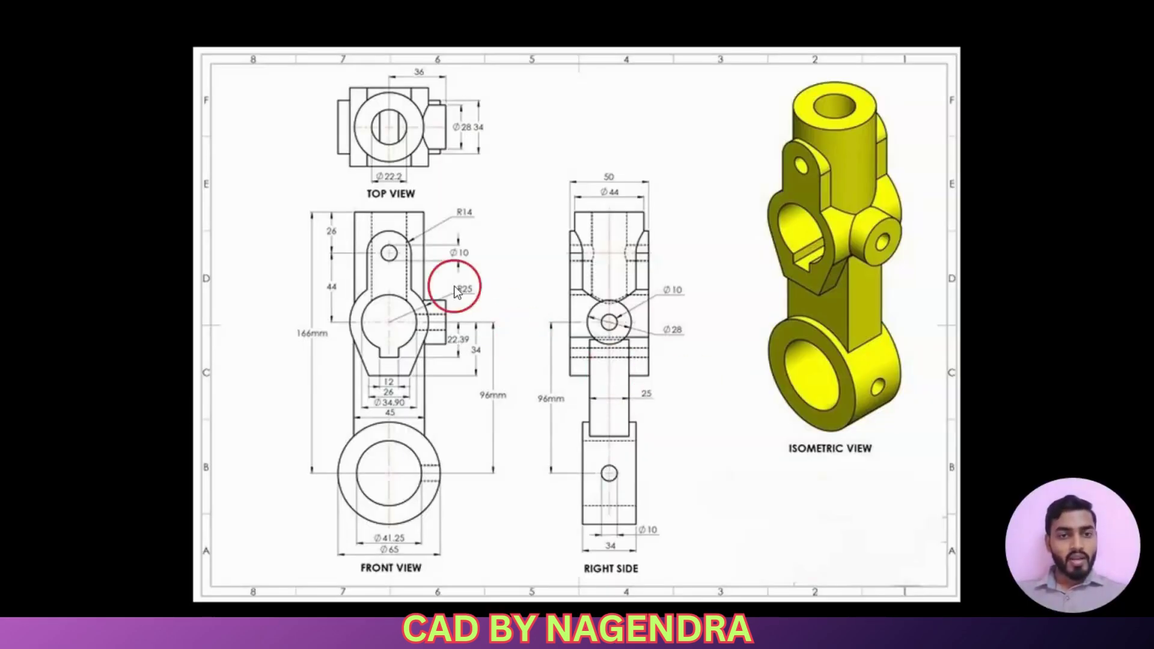
key(alt+Tab)
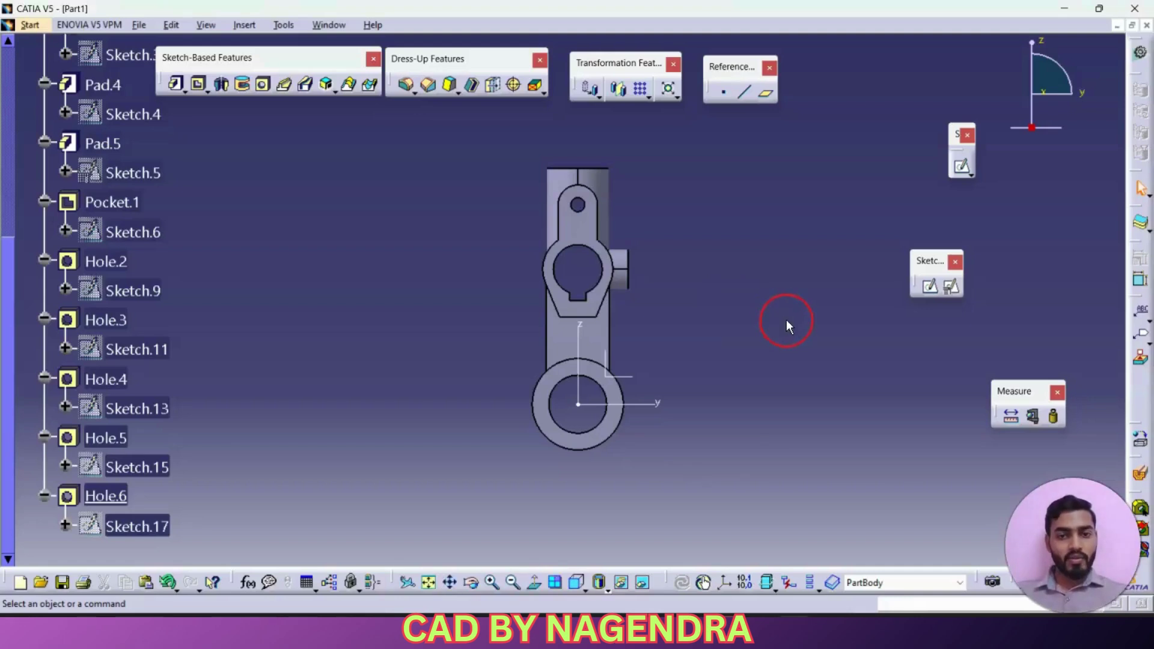
click(608, 591)
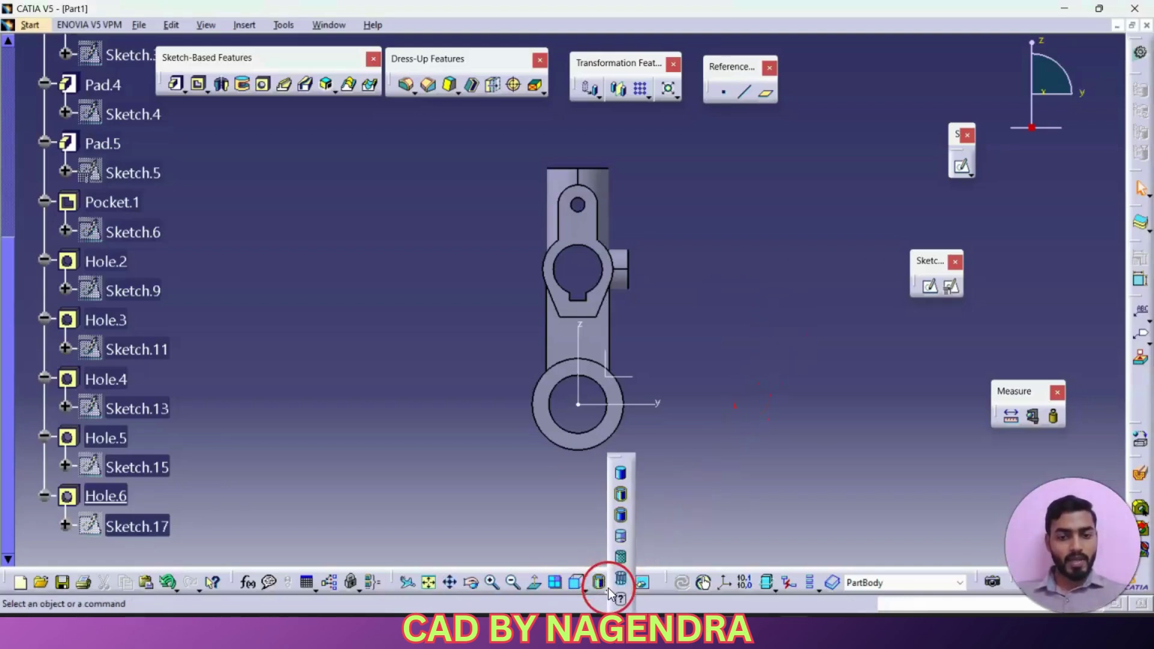
click(621, 540)
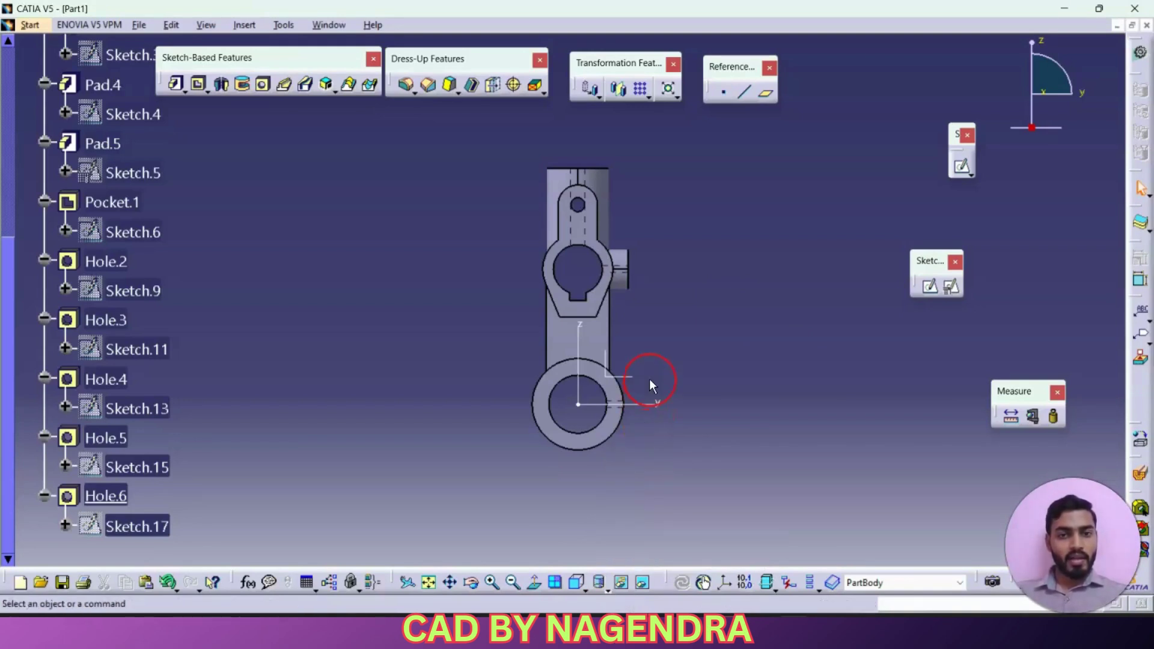
middle_drag(650, 387, 729, 335)
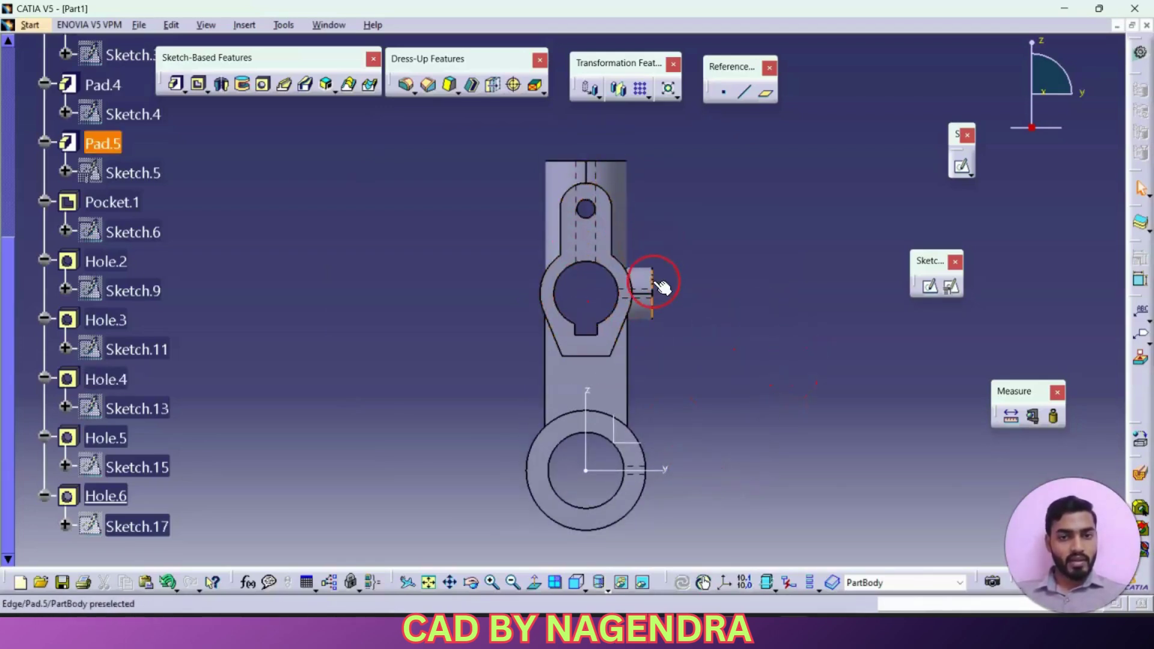
key(alt+Tab)
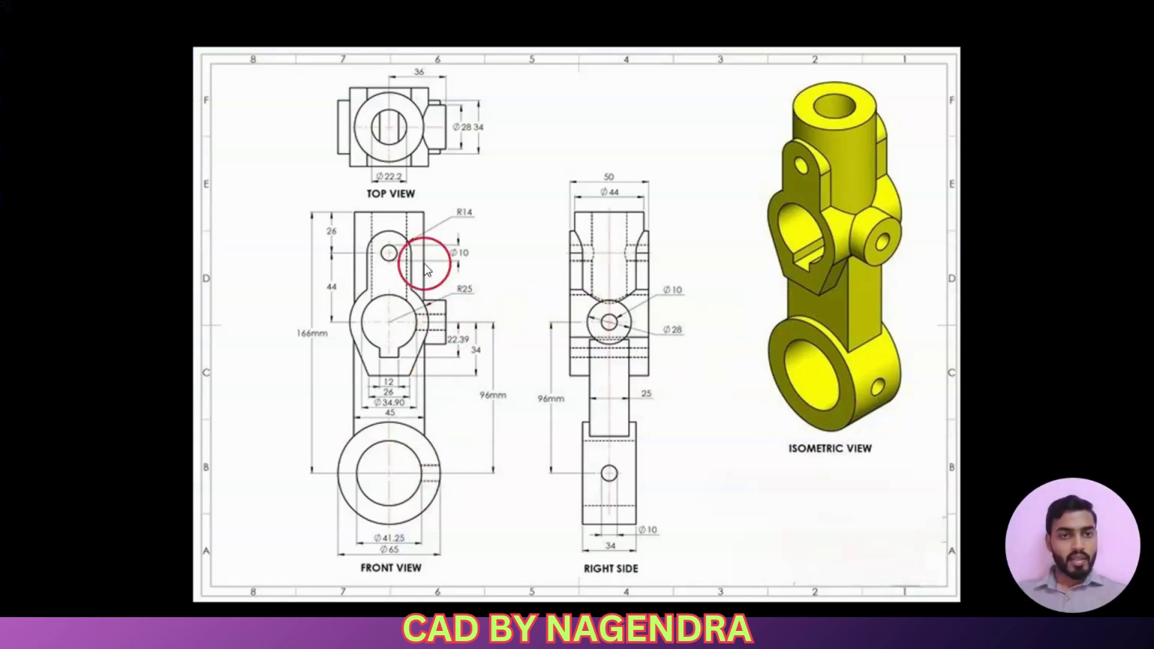
key(alt+Tab)
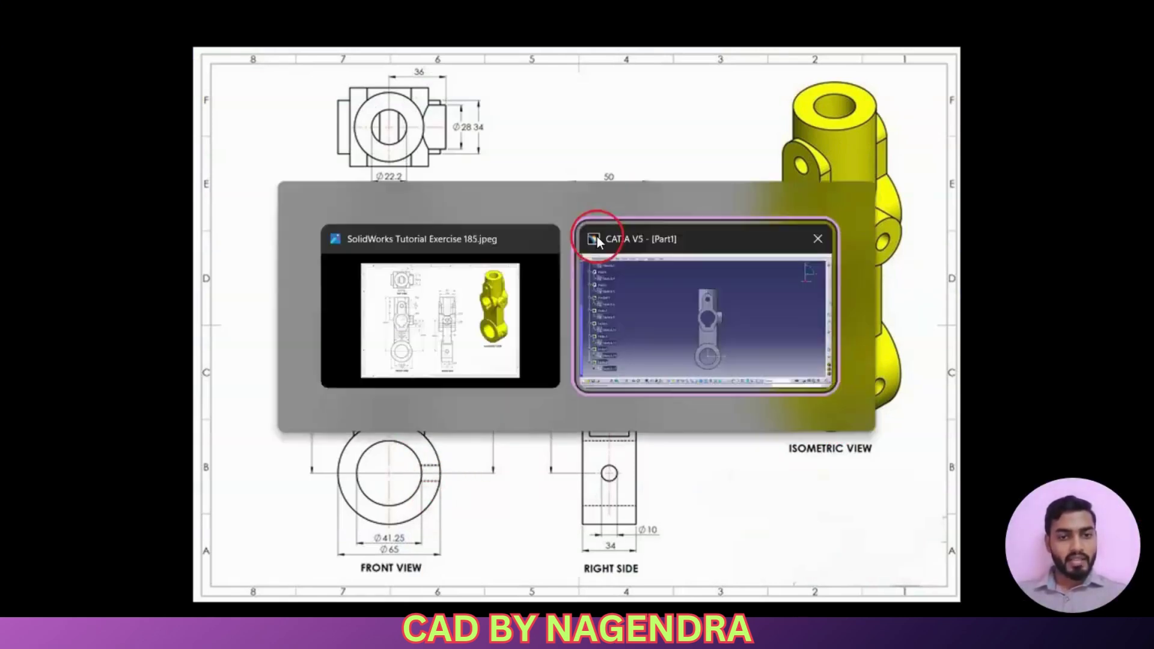
Step: Show the part in the standard right view and compare it with the drawing's right-side view
click(584, 587)
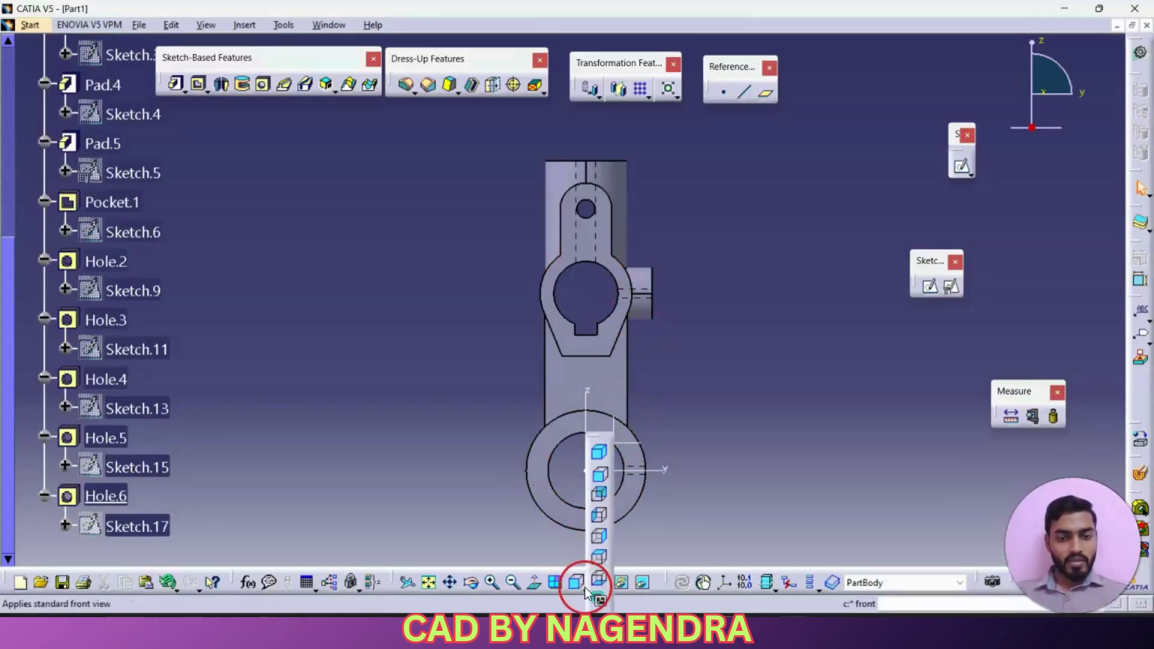
click(598, 538)
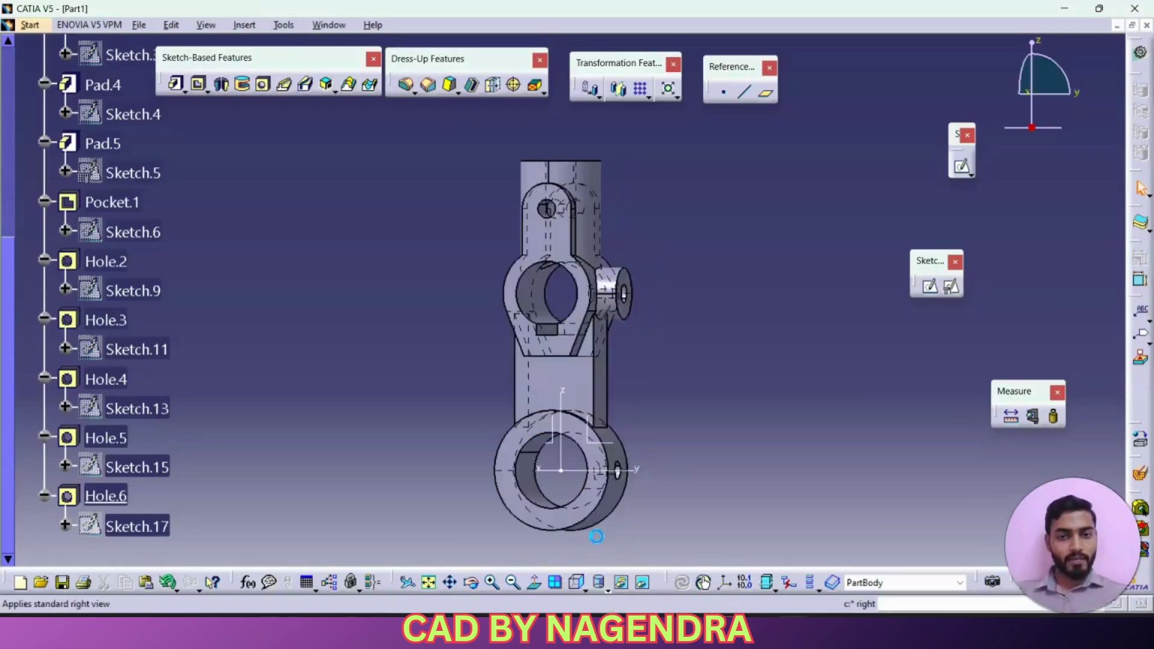
key(alt+Tab)
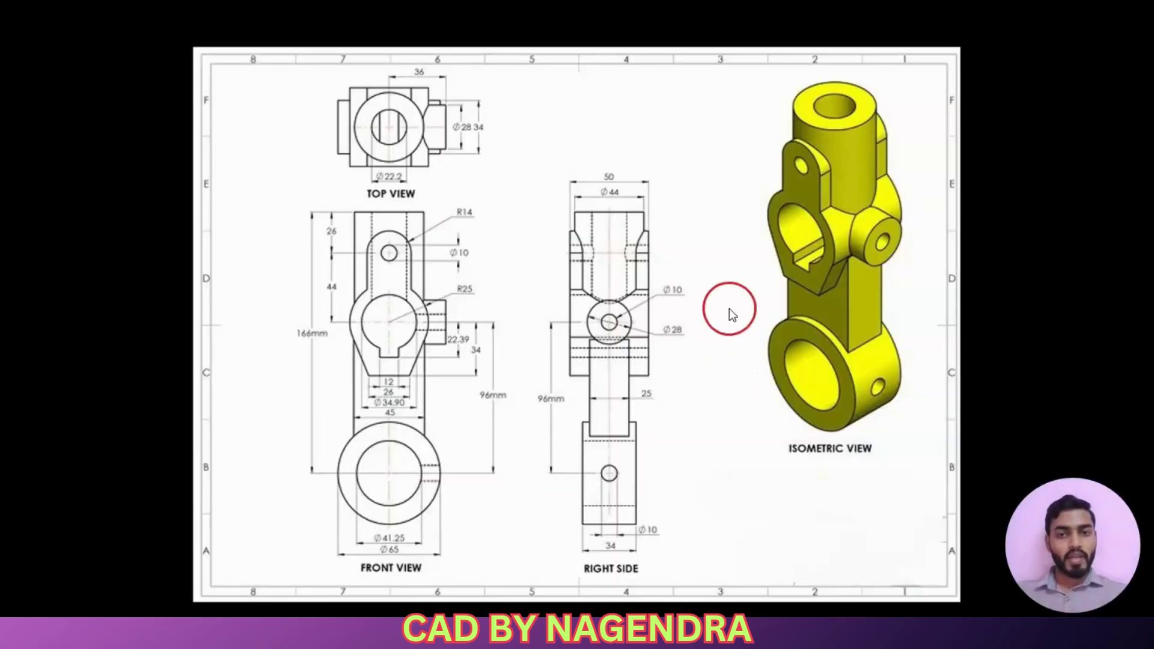
key(alt+Tab)
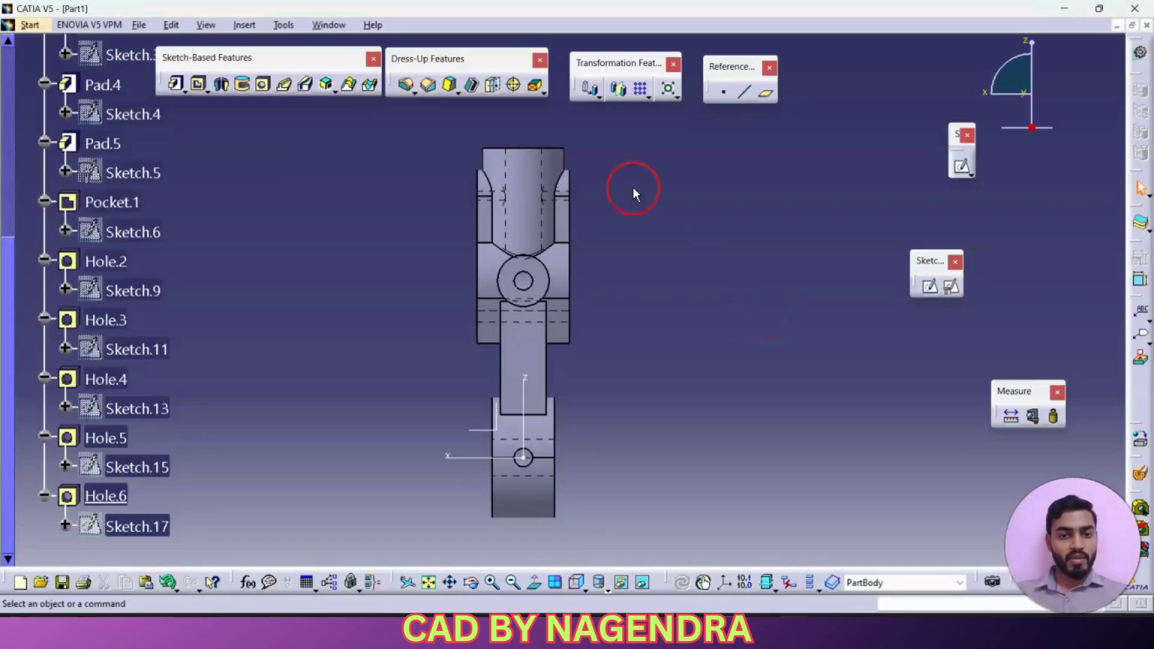
key(alt+Tab)
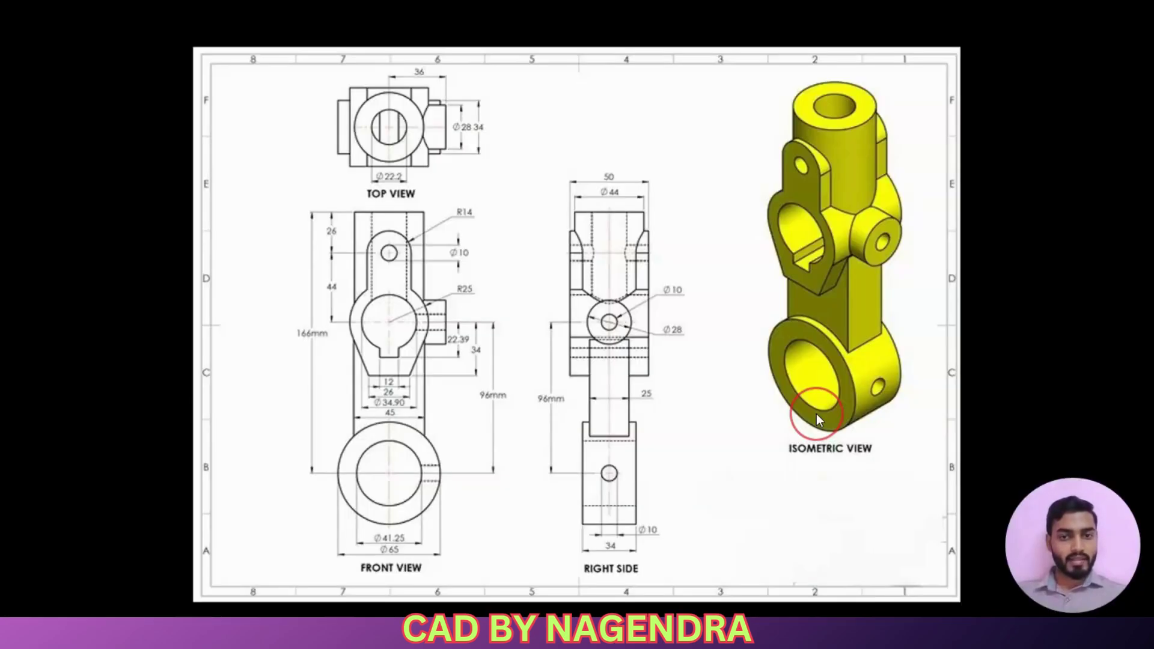
key(alt+Tab)
key(alt+Tab)
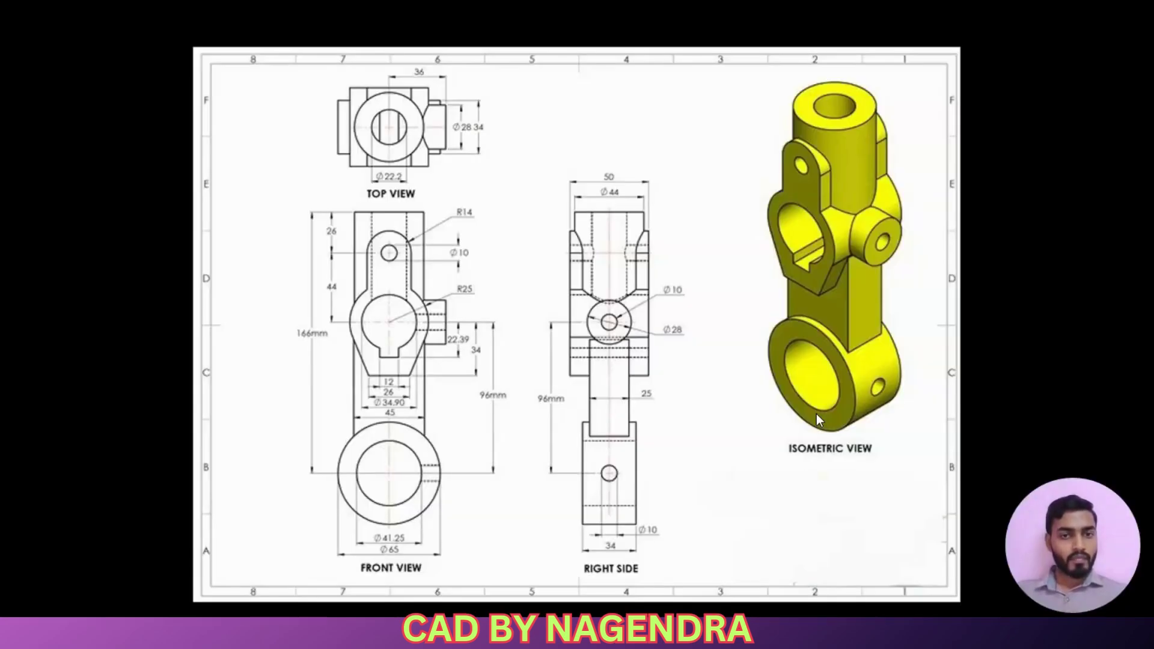
Step: Show the part in the standard top view and compare it with the drawing's top view
key(alt+Tab)
click(599, 582)
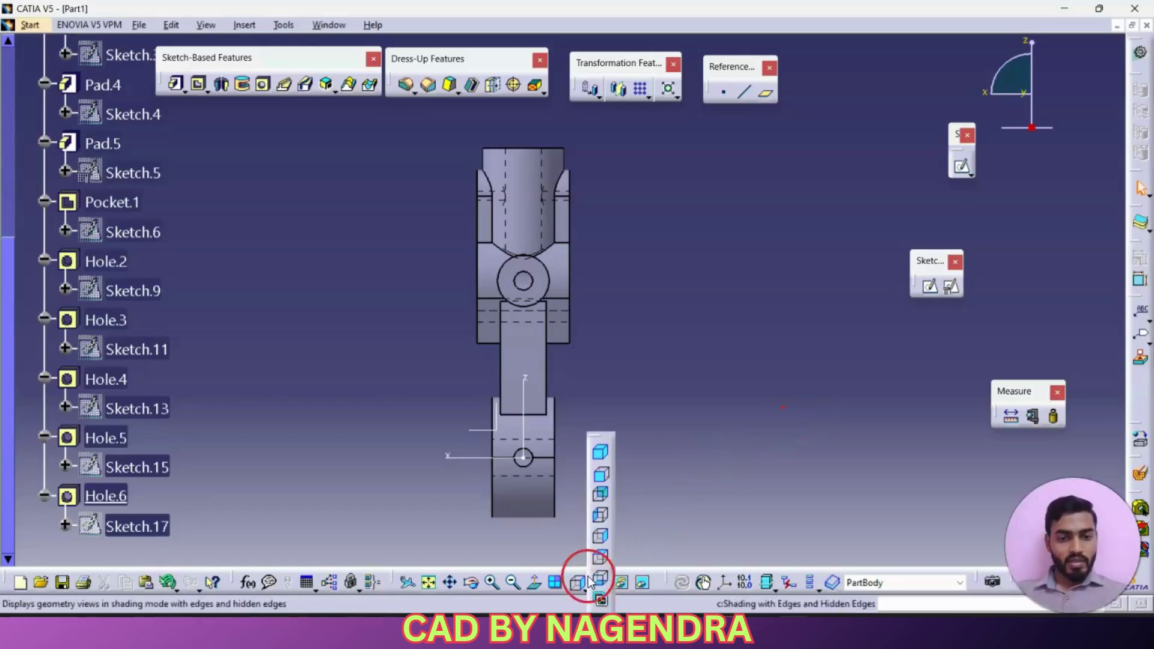
click(602, 559)
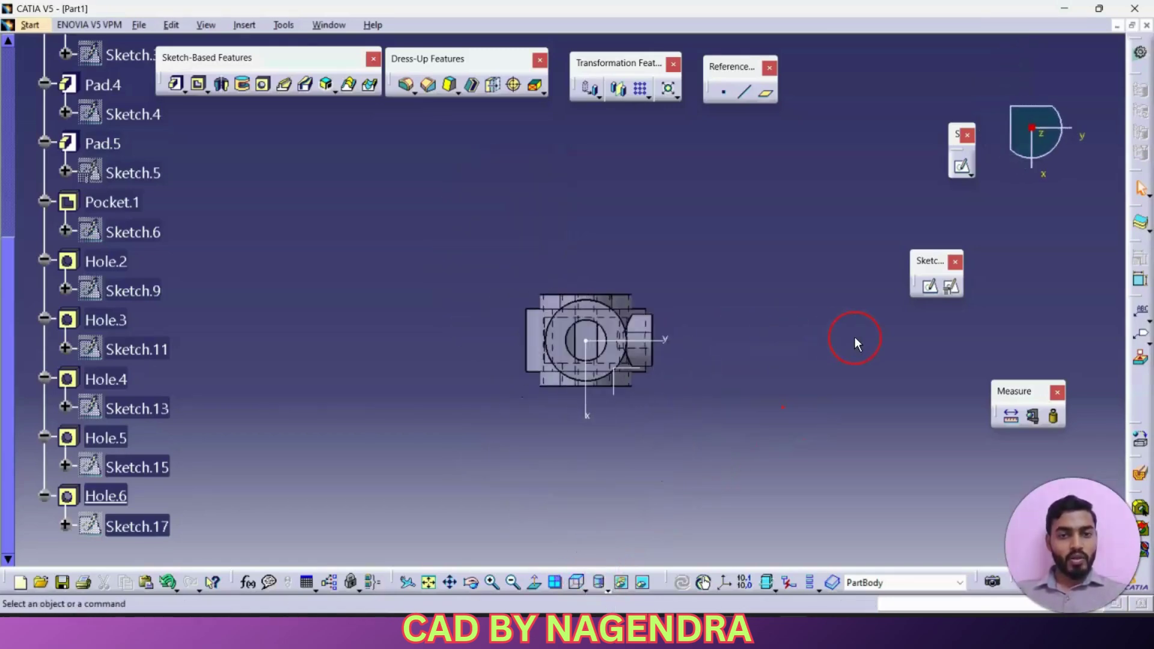
key(alt+Tab)
key(alt+Tab)
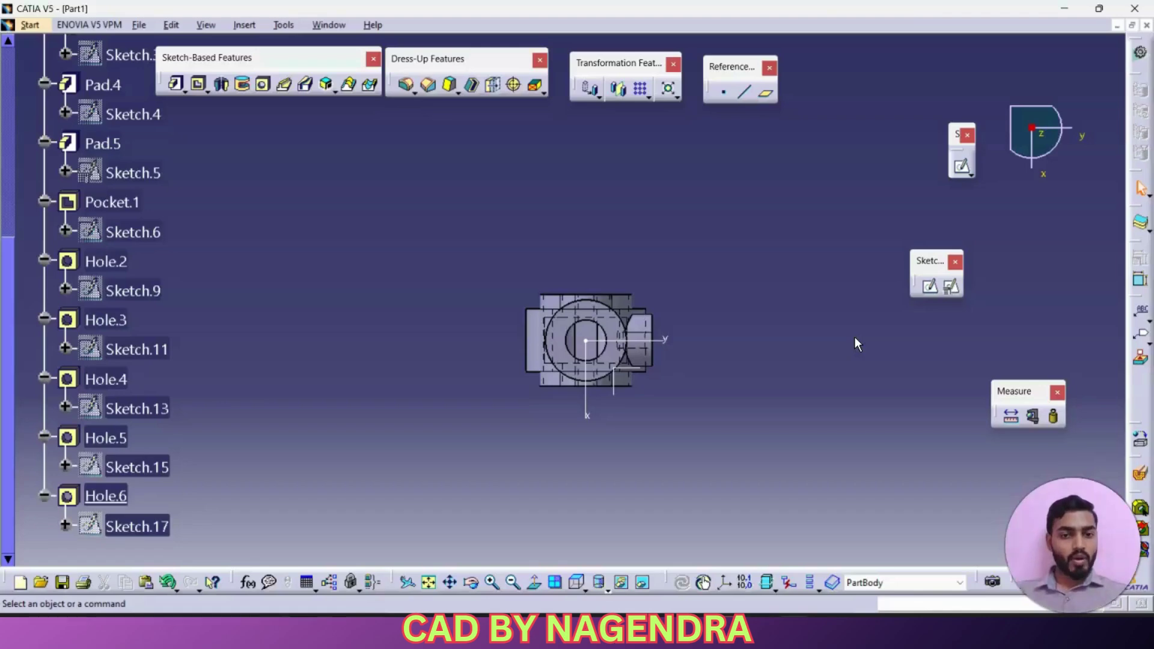
key(alt+Tab)
key(alt+Tab)
Step: Show the part in the standard isometric view, shaded with visible edges and without hidden edges
click(587, 591)
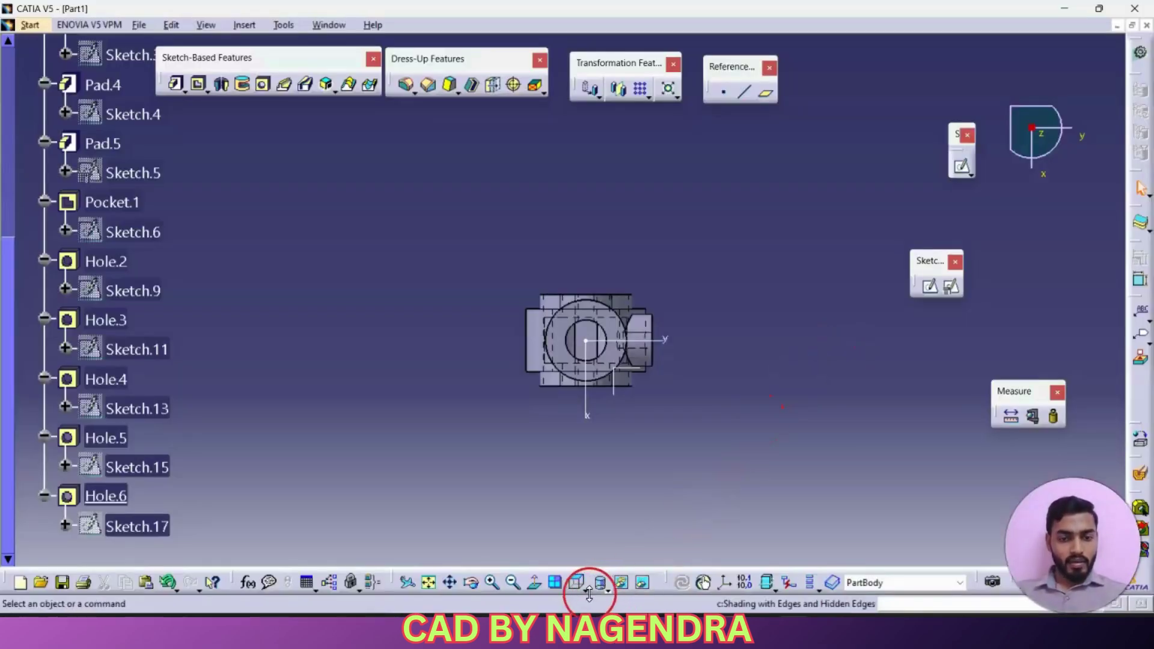
click(599, 453)
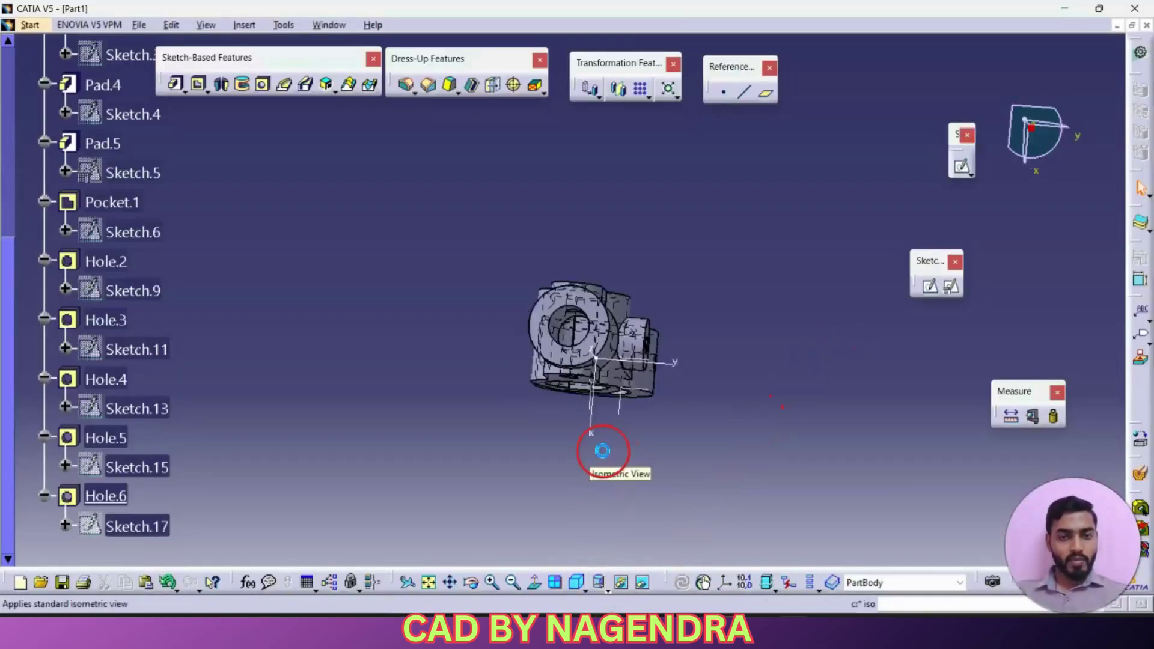
click(603, 584)
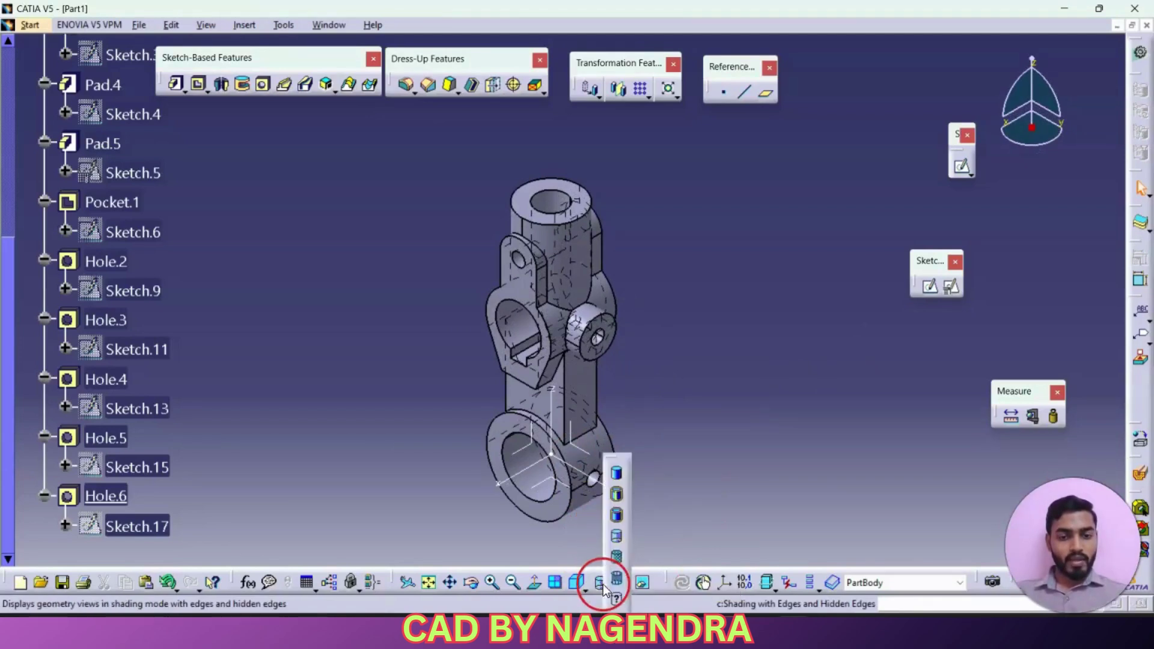
click(617, 495)
Step: Set the fill colour of the PartBody to bright green in its graphic properties
scroll(741, 393, up, 9)
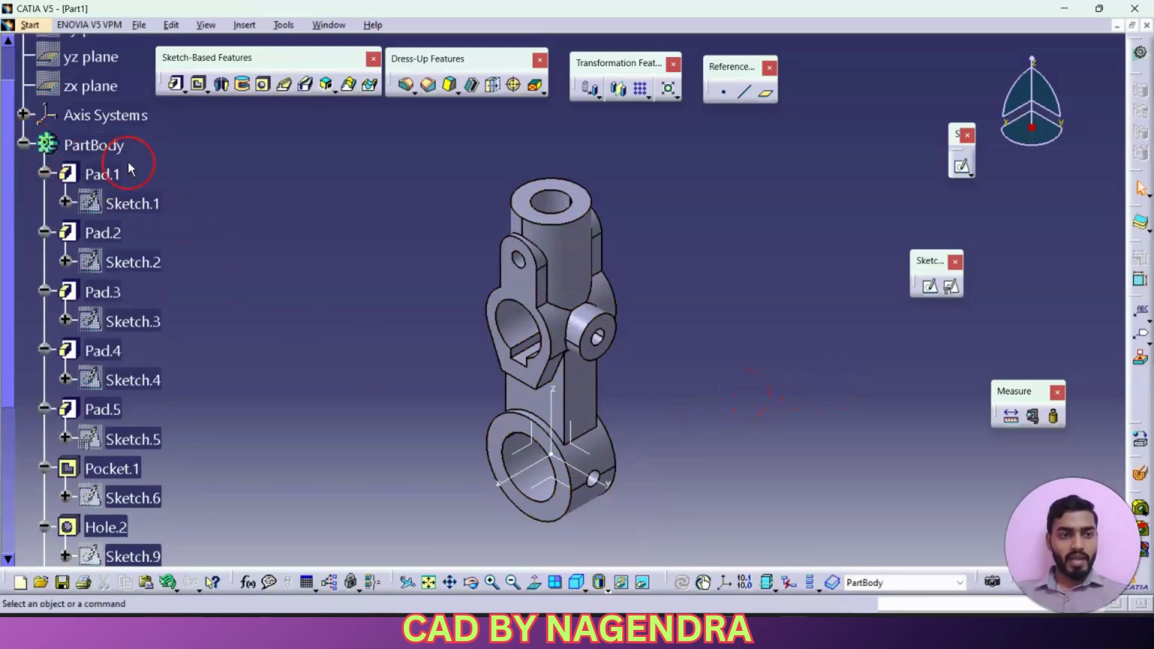
right_click(96, 147)
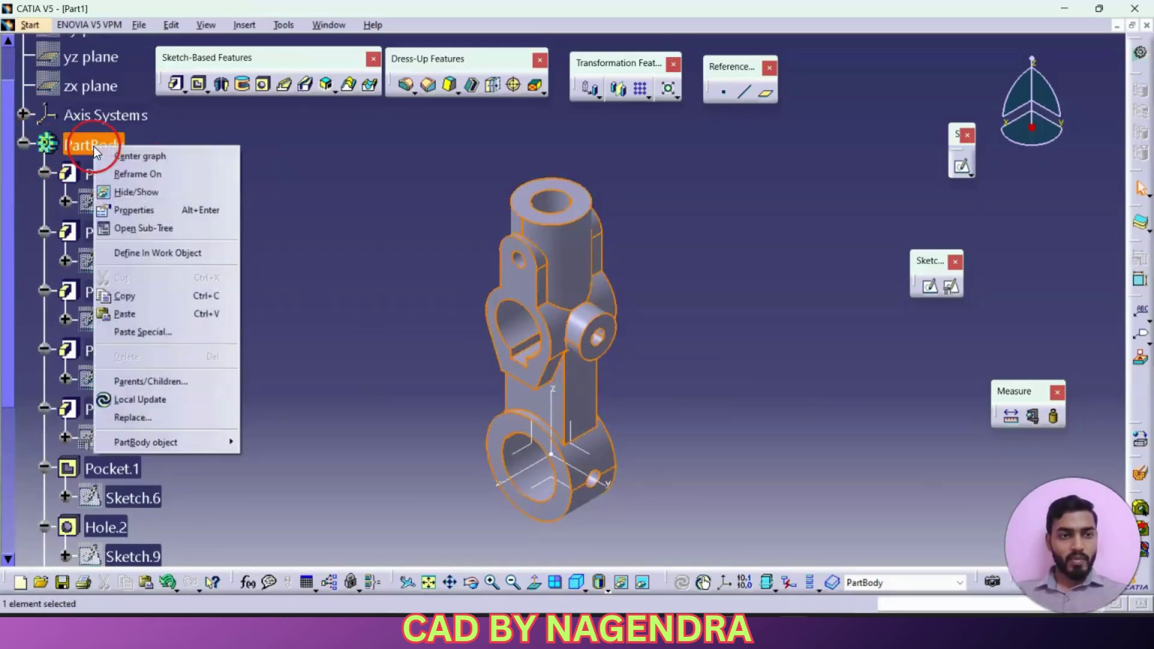
click(158, 208)
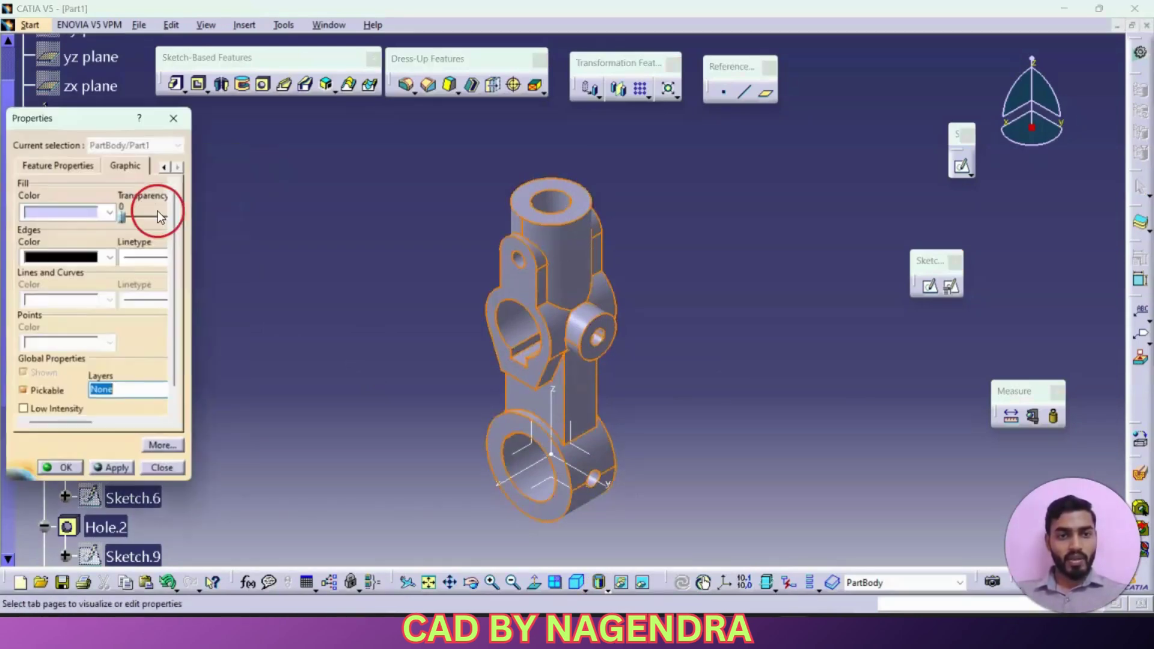
click(110, 213)
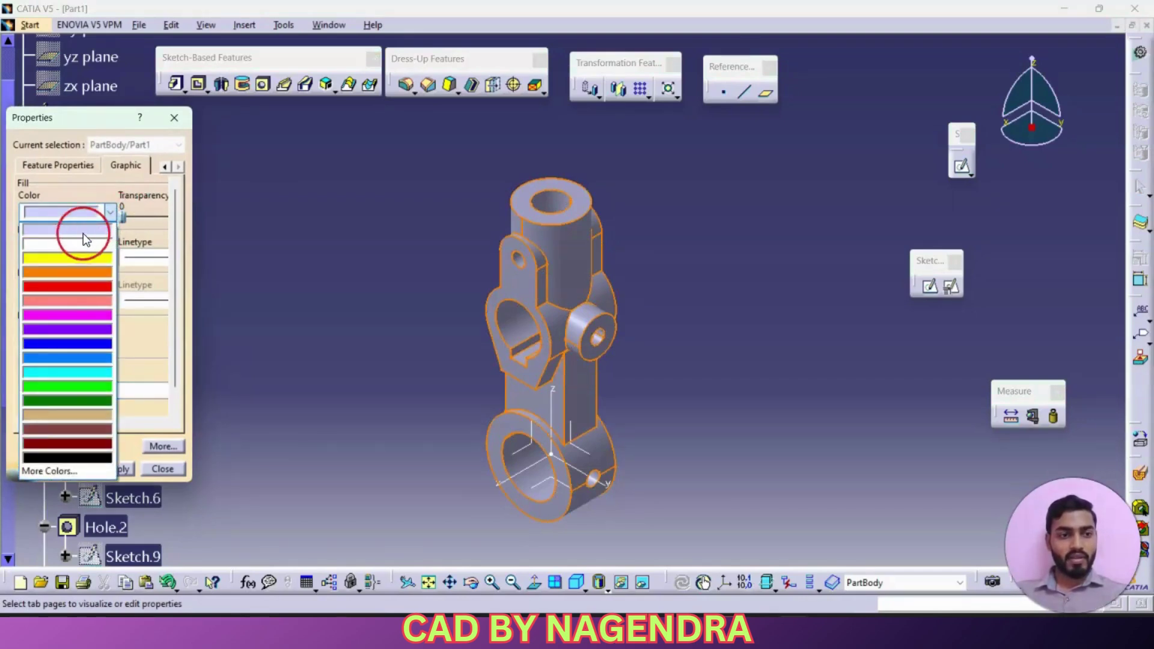
click(85, 386)
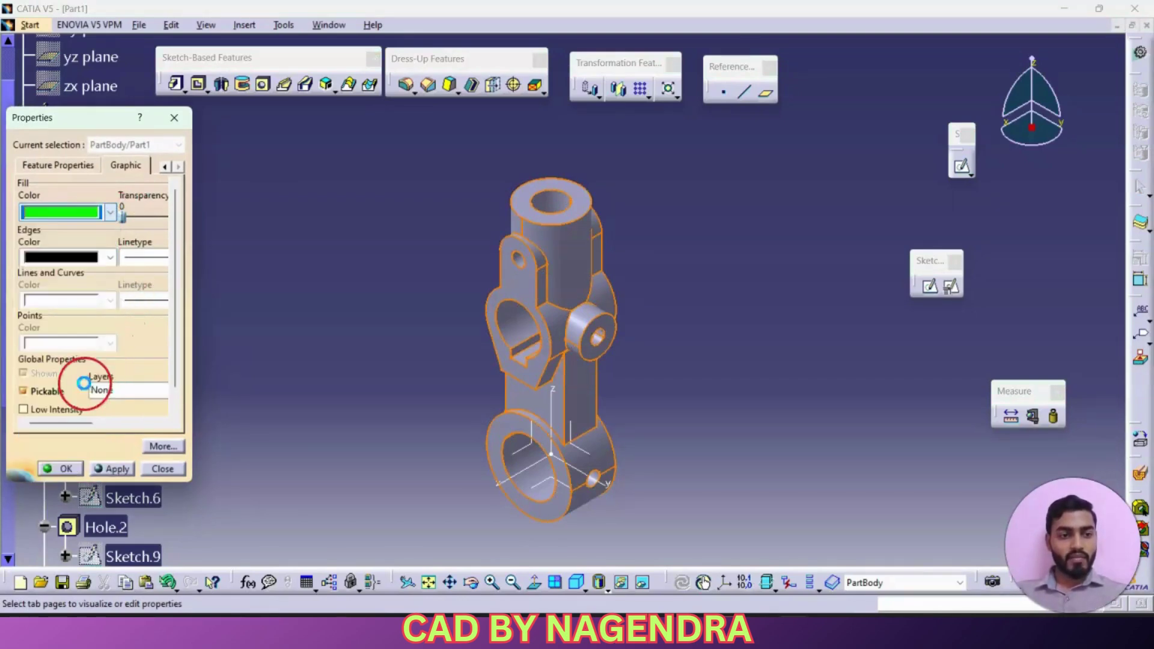
click(62, 469)
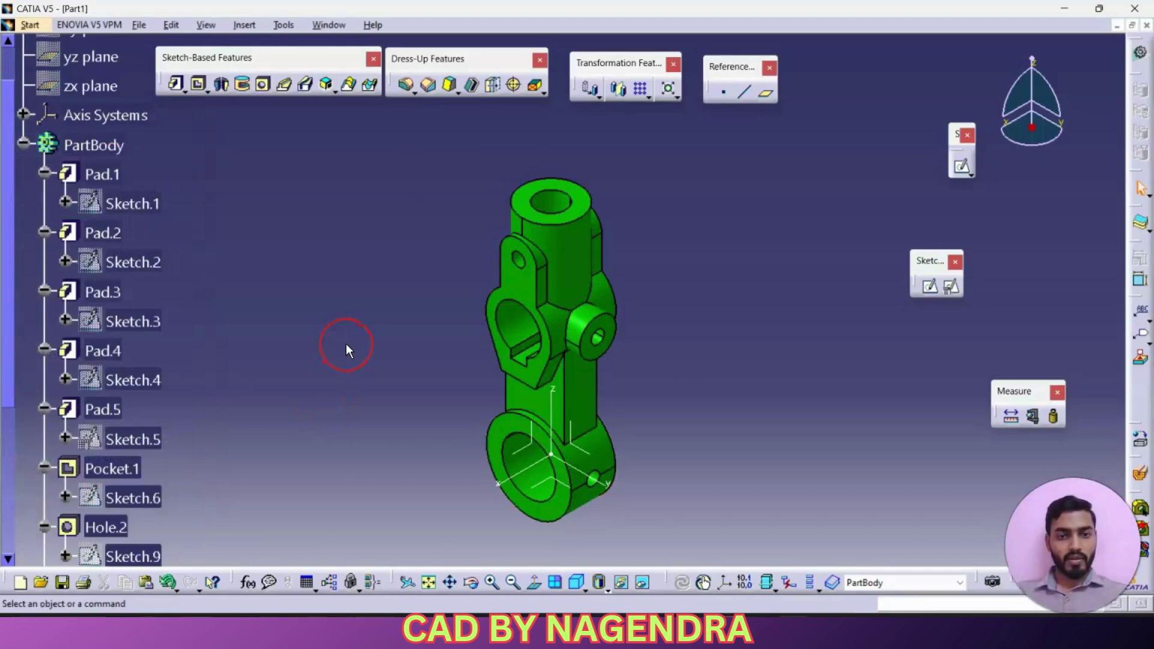